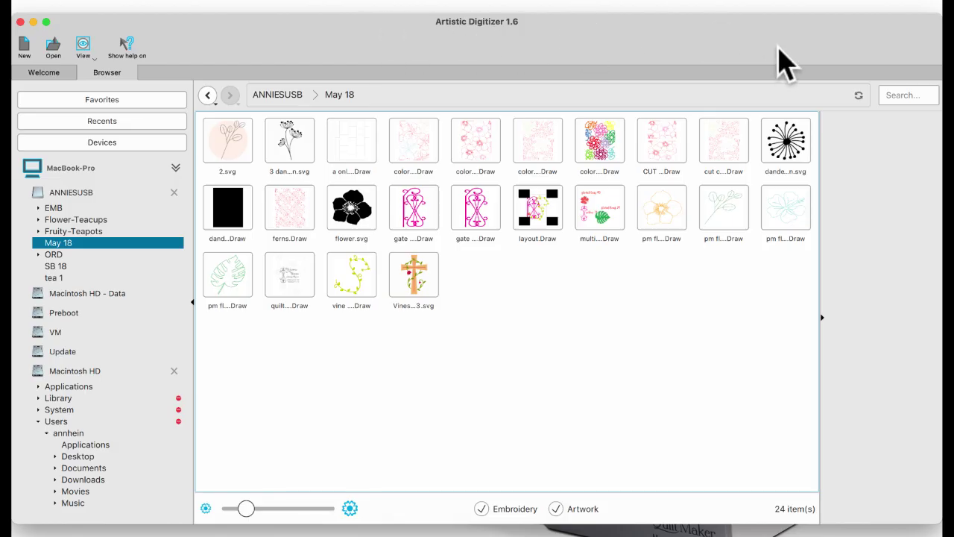
- Open the "a only layout" design from the May 18 folder and ungroup the whole block layout
double_click(371, 153)
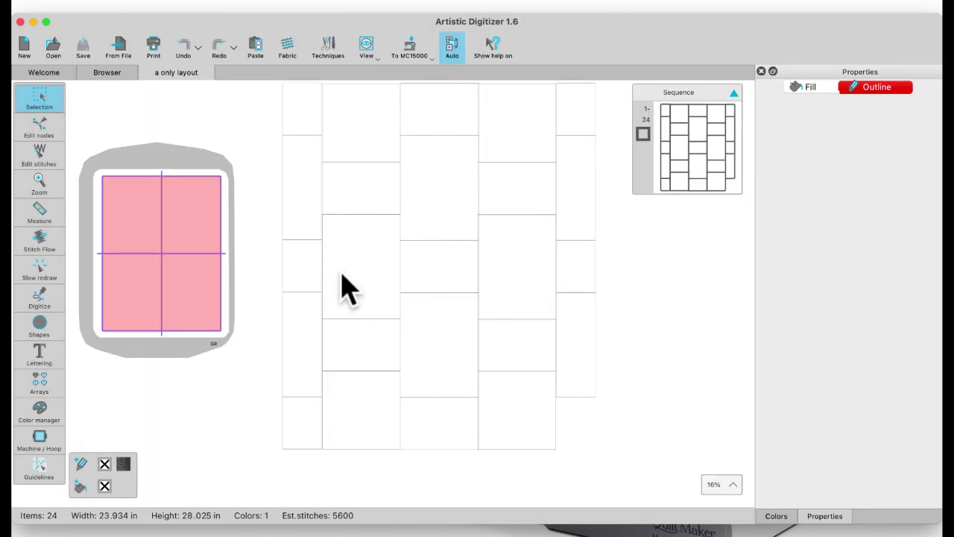
scroll(343, 287, down, 3)
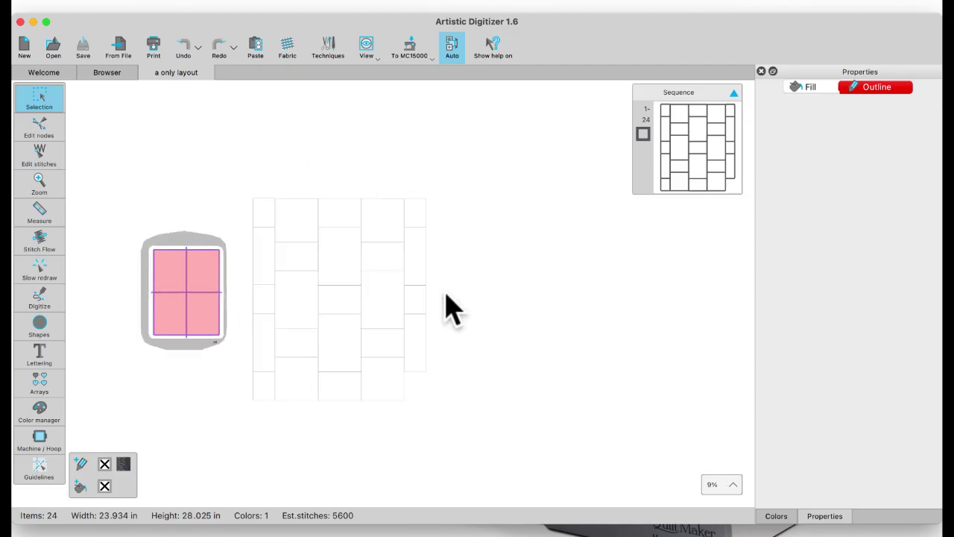
scroll(409, 302, up, 1)
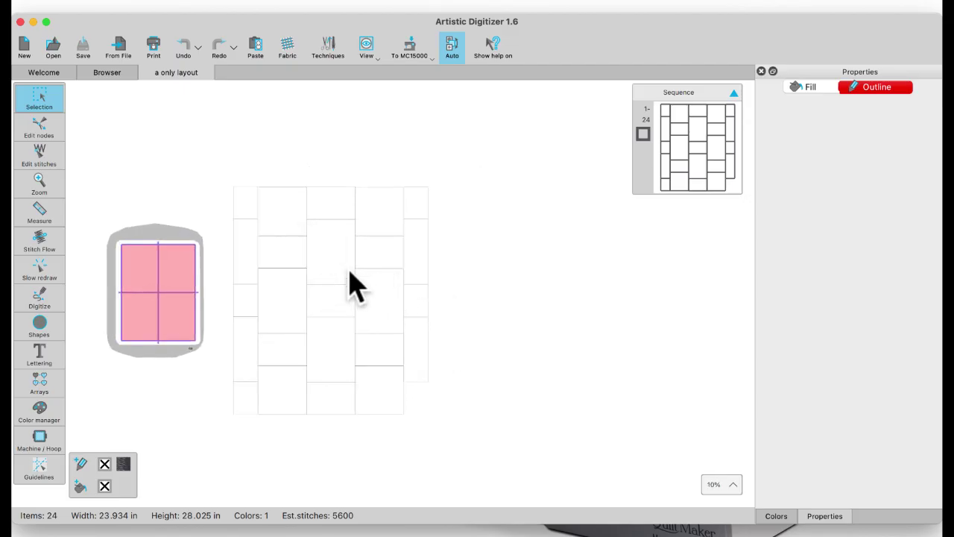
click(333, 232)
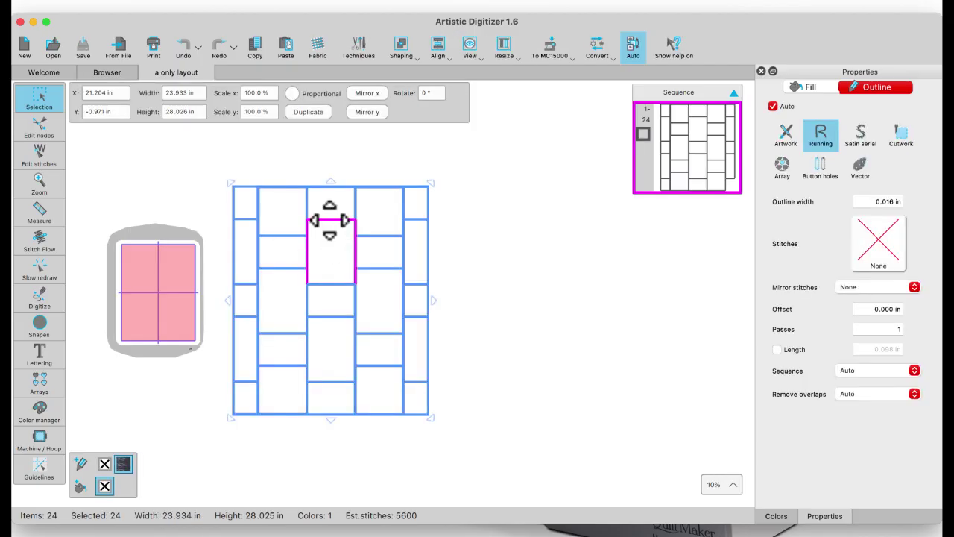
right_click(334, 232)
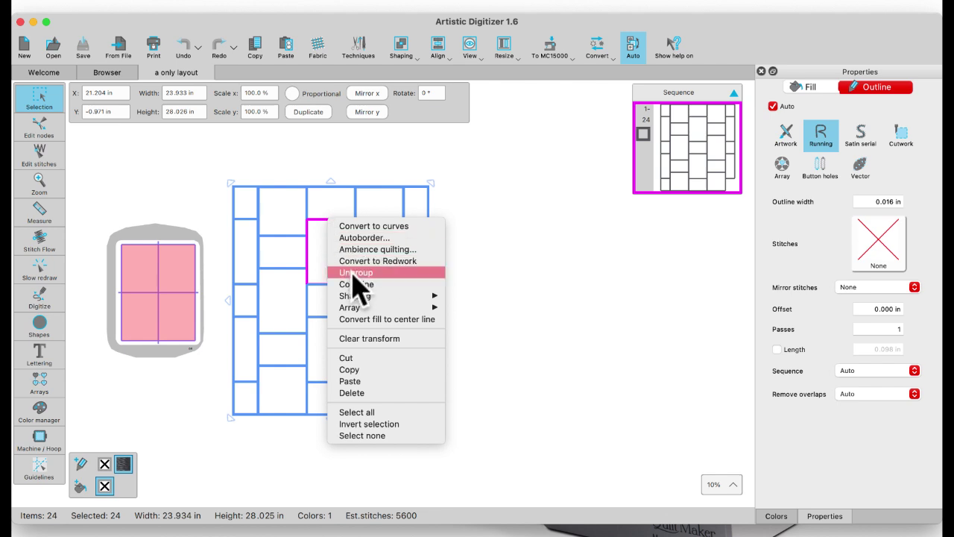
click(354, 273)
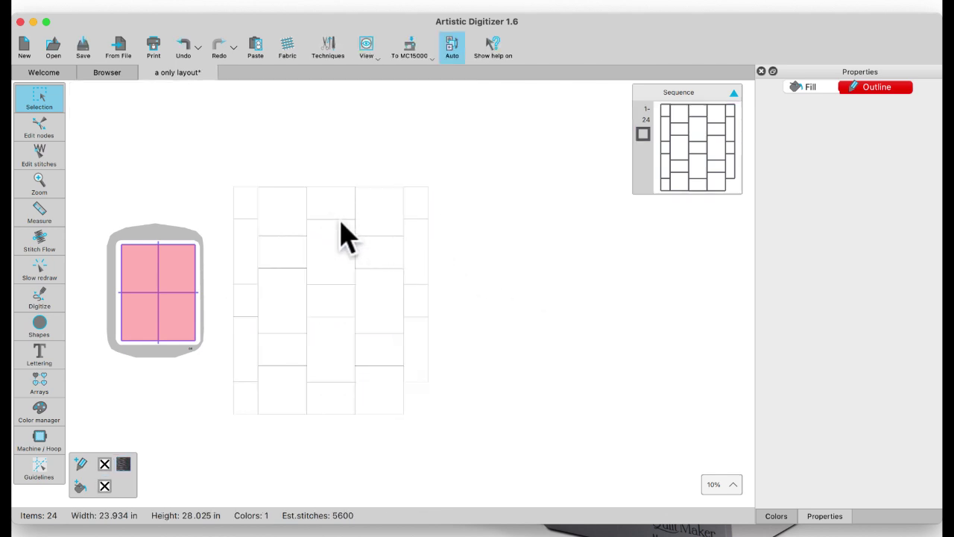
click(341, 222)
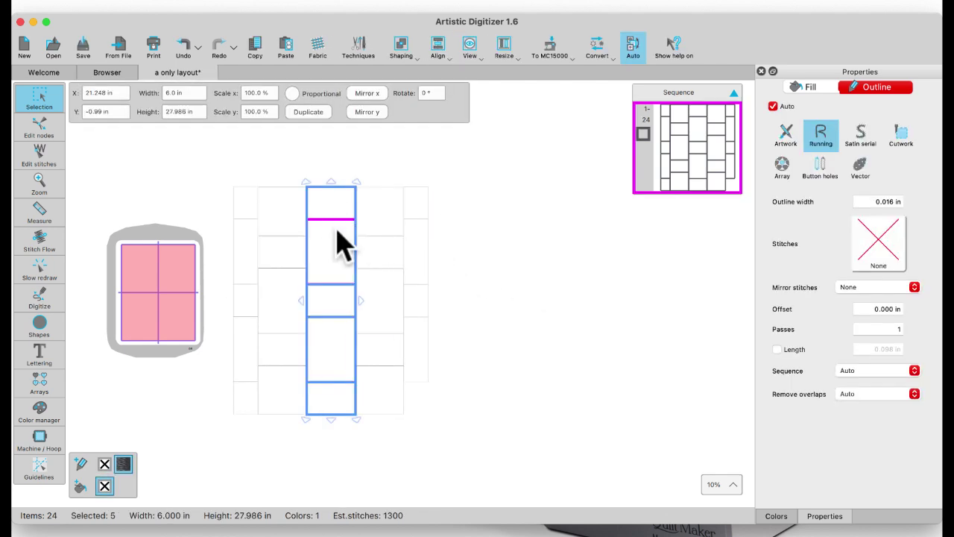
right_click(337, 232)
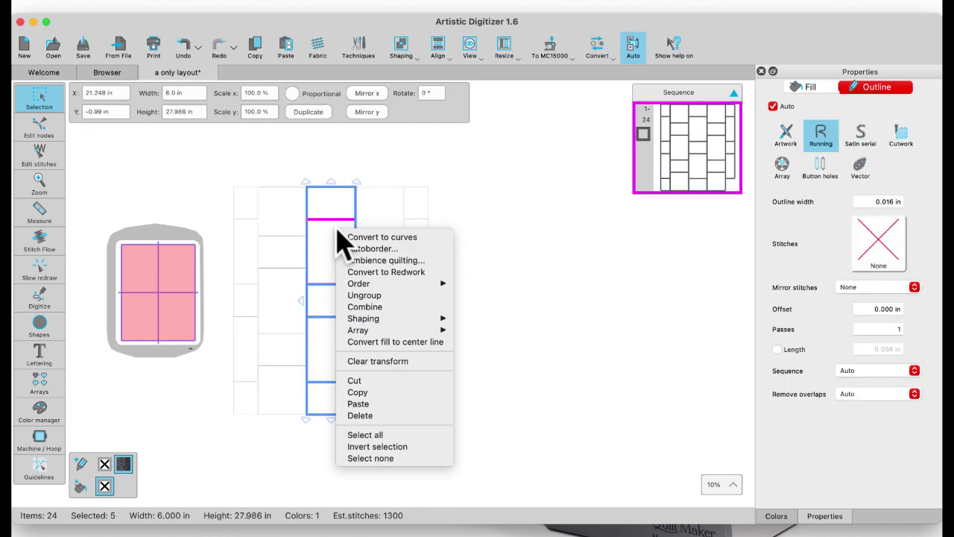
click(369, 306)
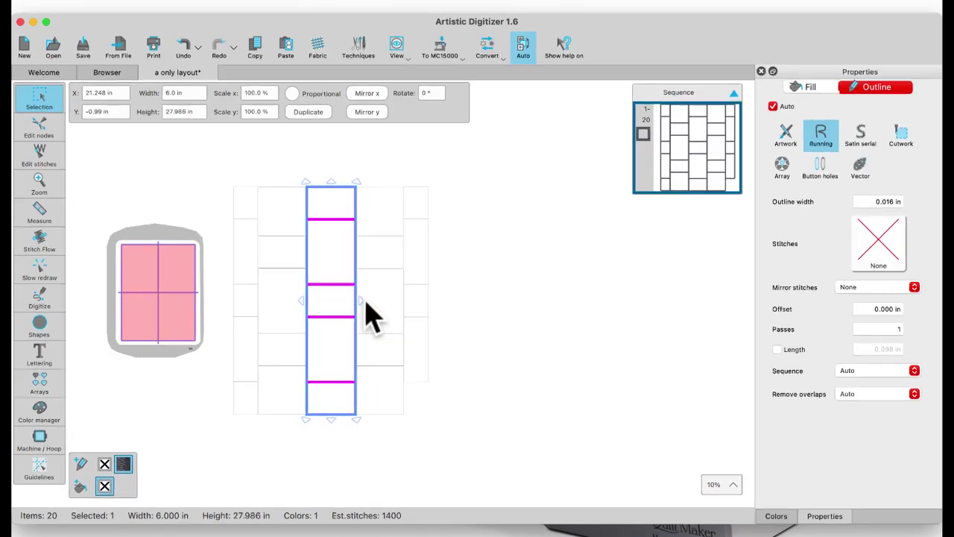
click(184, 49)
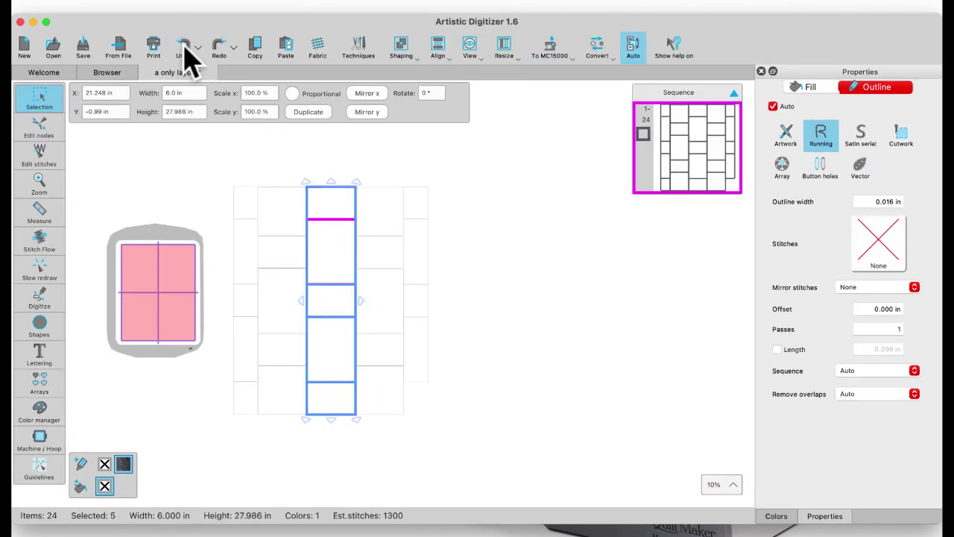
- Ungroup the middle column of rectangles and clear the selection
right_click(337, 248)
click(353, 314)
right_click(494, 315)
click(462, 375)
click(495, 382)
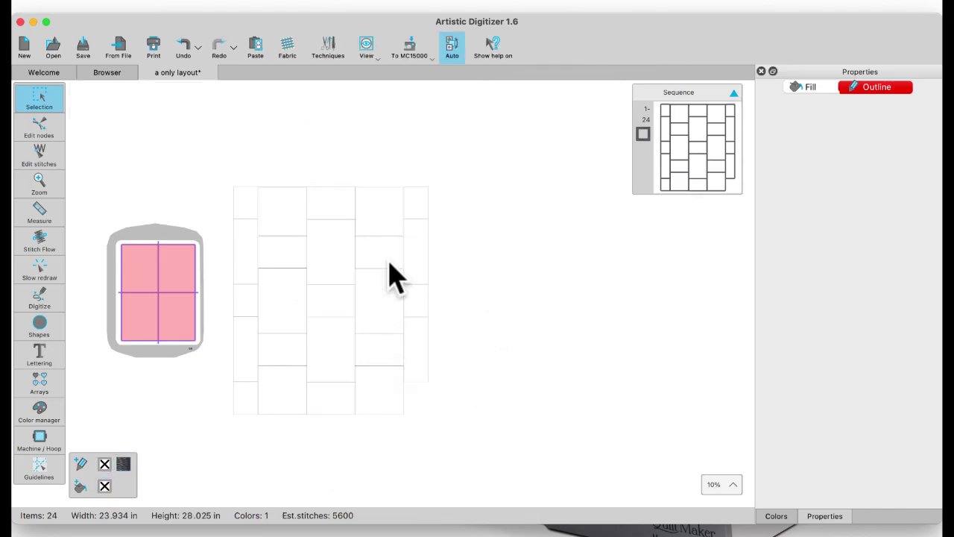
- Check the width and height of individual rectangles in the layout's middle and outermost columns
click(339, 233)
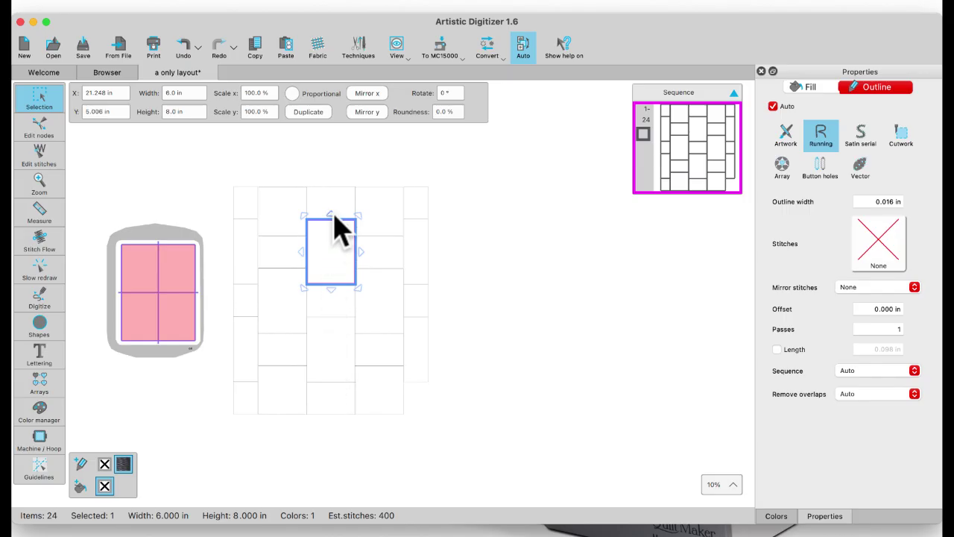
click(486, 341)
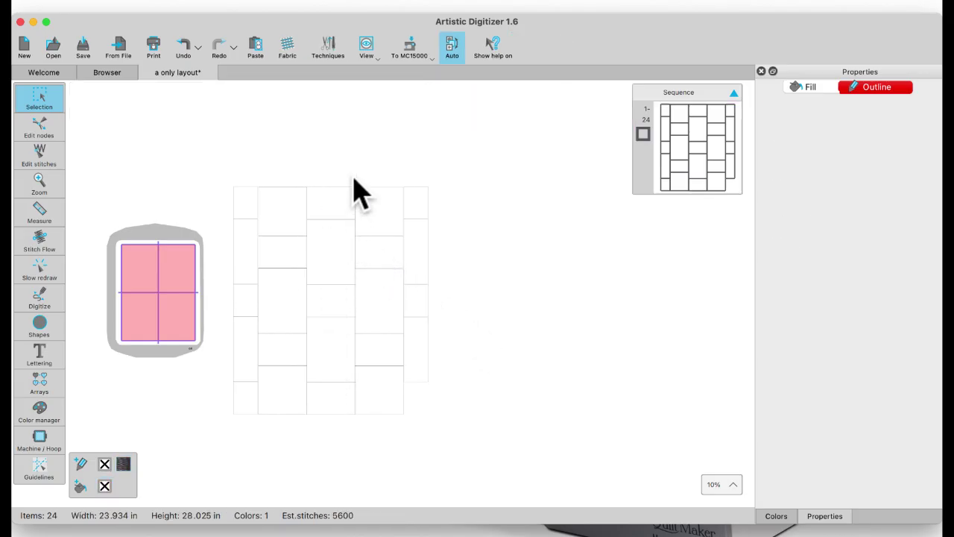
click(341, 198)
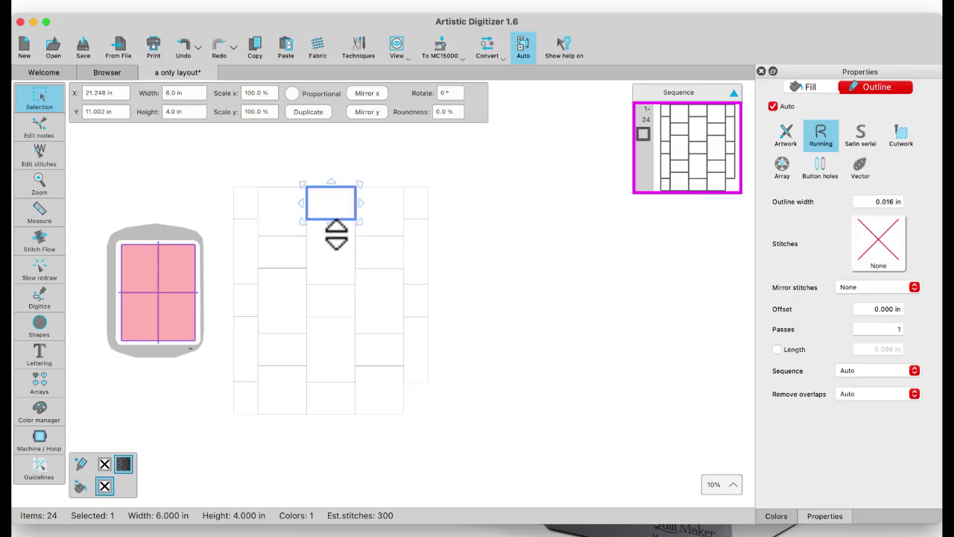
click(428, 210)
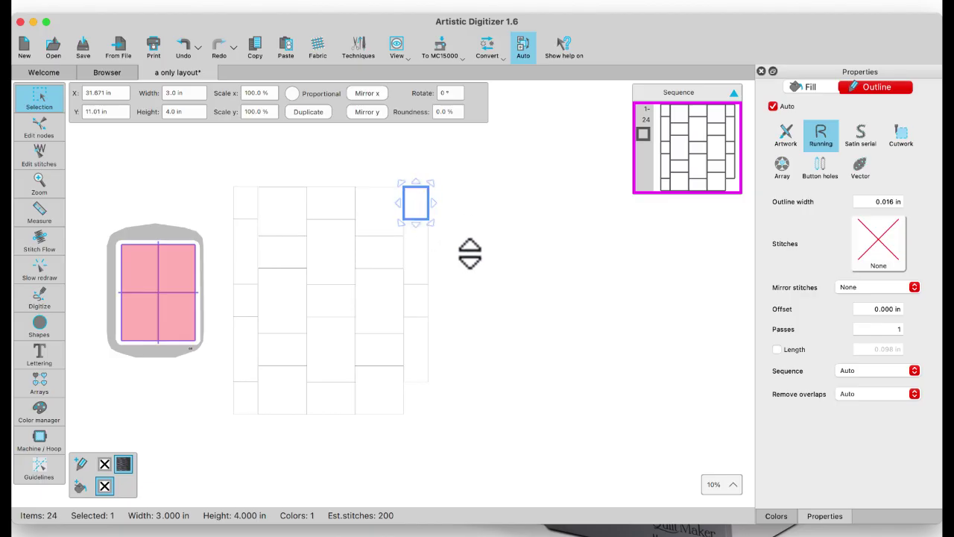
click(429, 257)
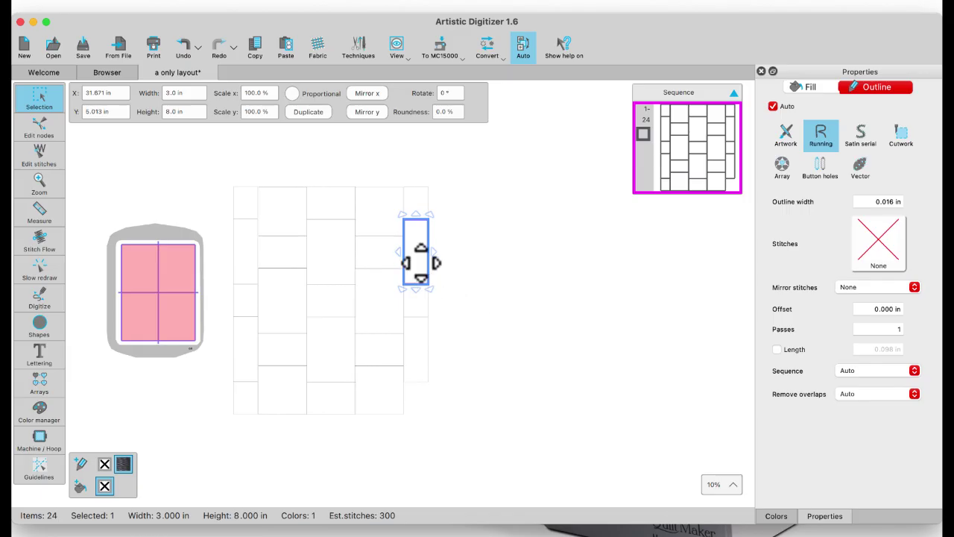
click(496, 279)
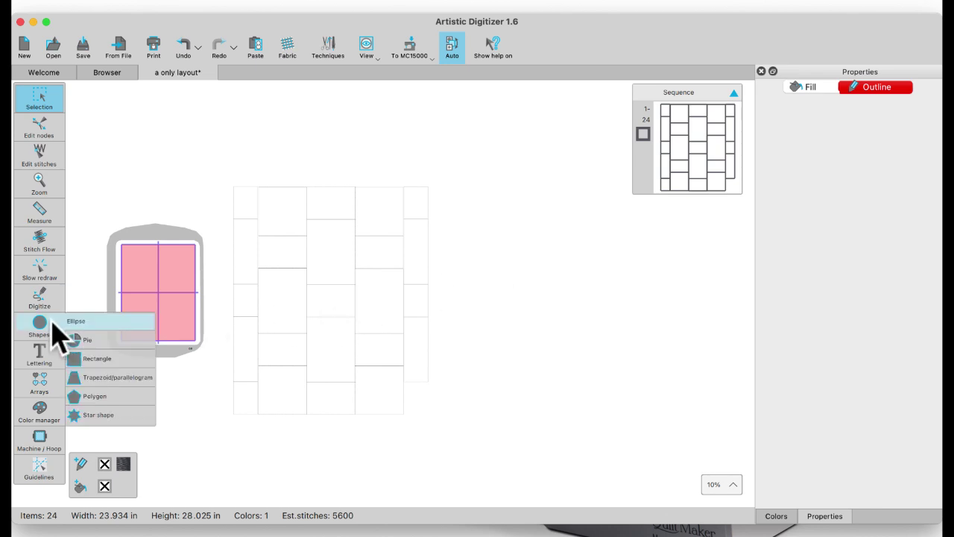
- Draw a rectangle about 6.3 in wide and 9.1 in high in the empty space beside the block layout
mouse_move(46, 328)
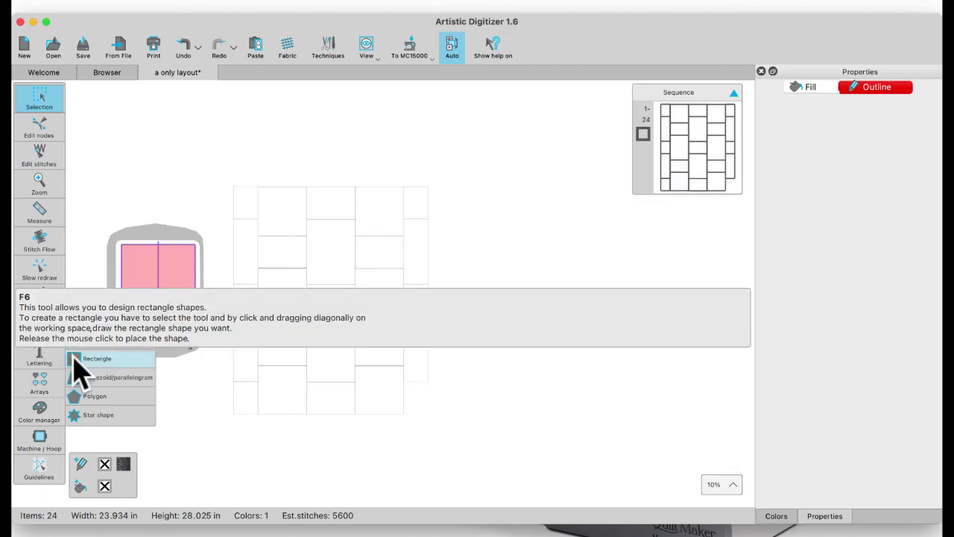
click(75, 358)
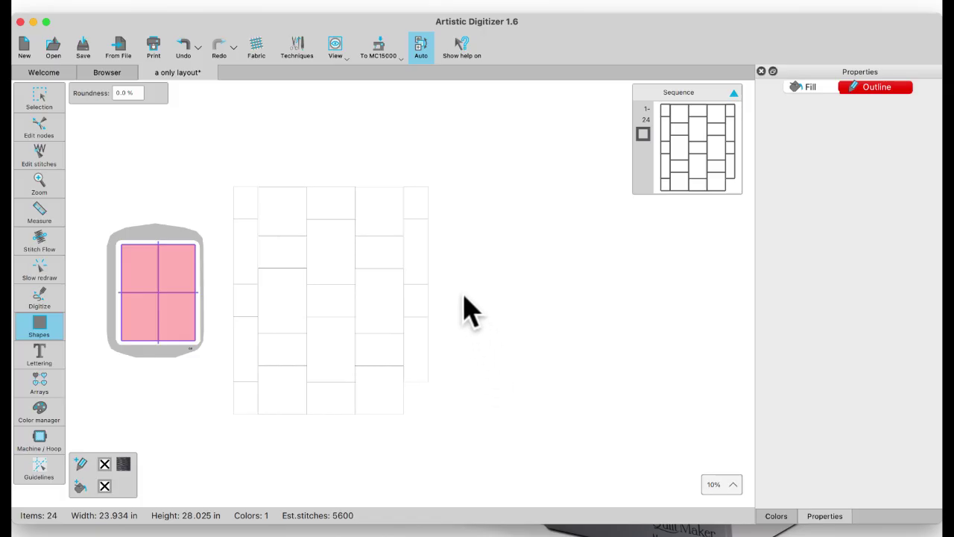
drag(464, 296, 515, 367)
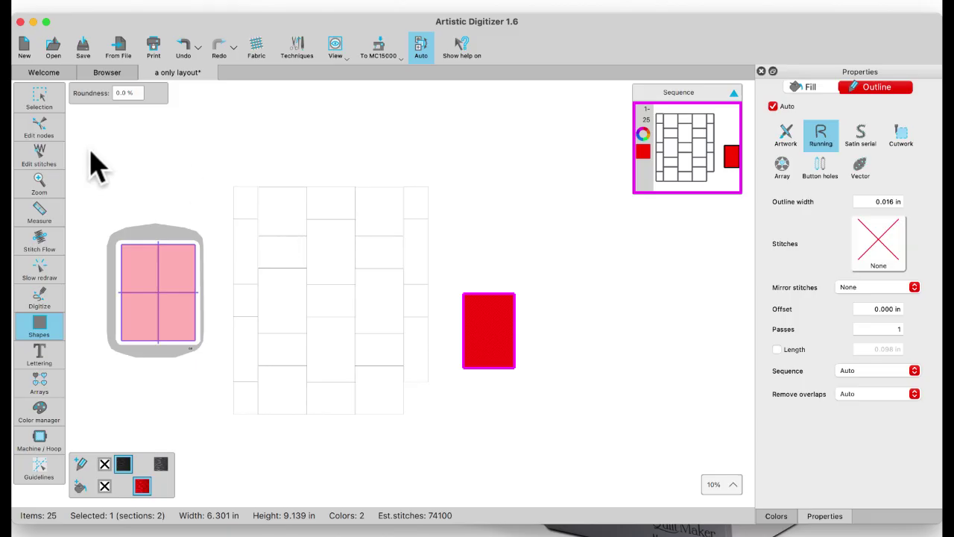
- Set the new rectangle's size to 6.0 in wide by 8.0 in high and remove its red fill
click(35, 97)
click(36, 99)
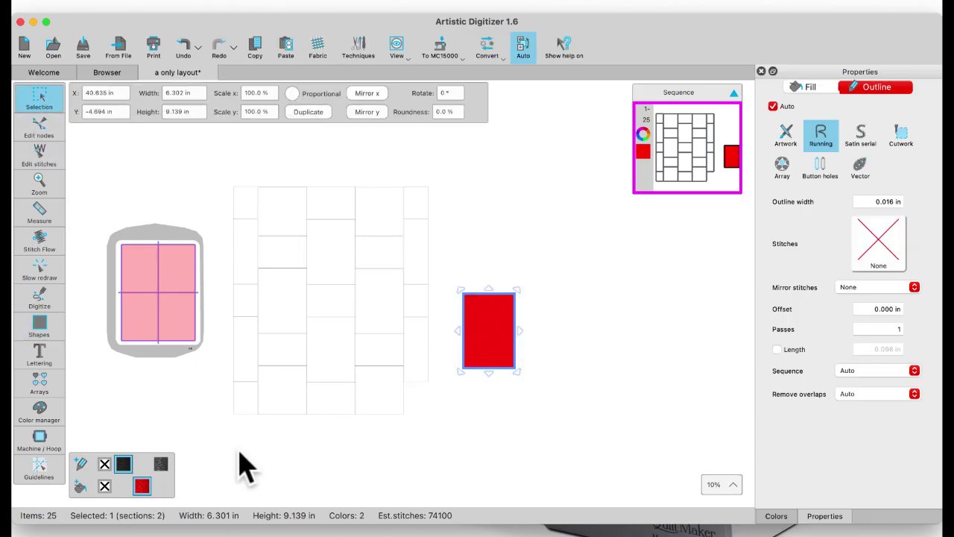
triple_click(196, 94)
key(Return)
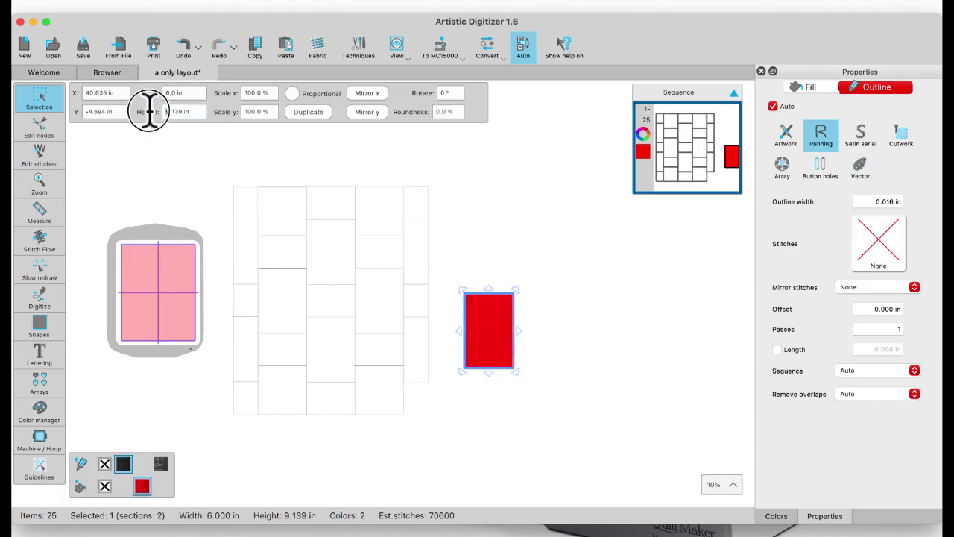
triple_click(185, 112)
text(8.0)
key(Return)
right_click(610, 336)
click(522, 331)
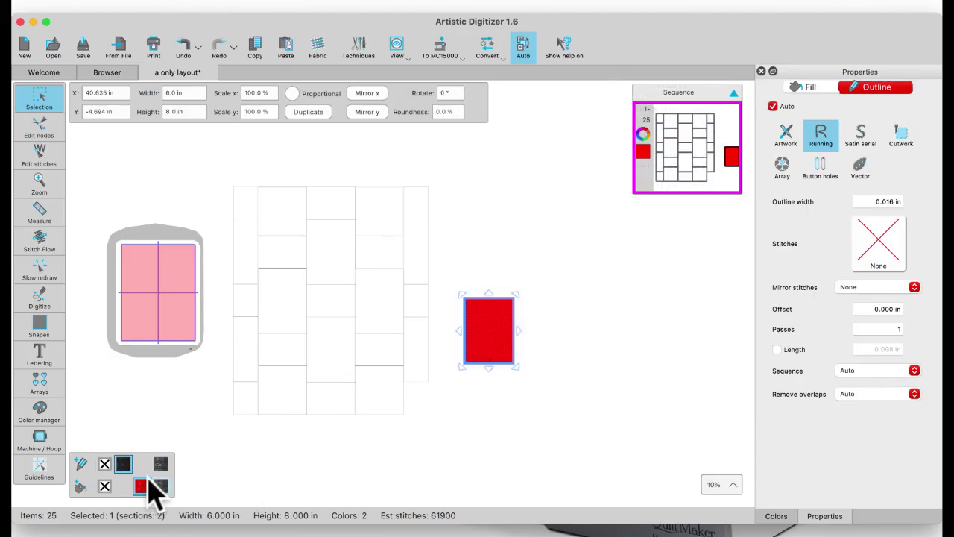
click(104, 486)
click(552, 365)
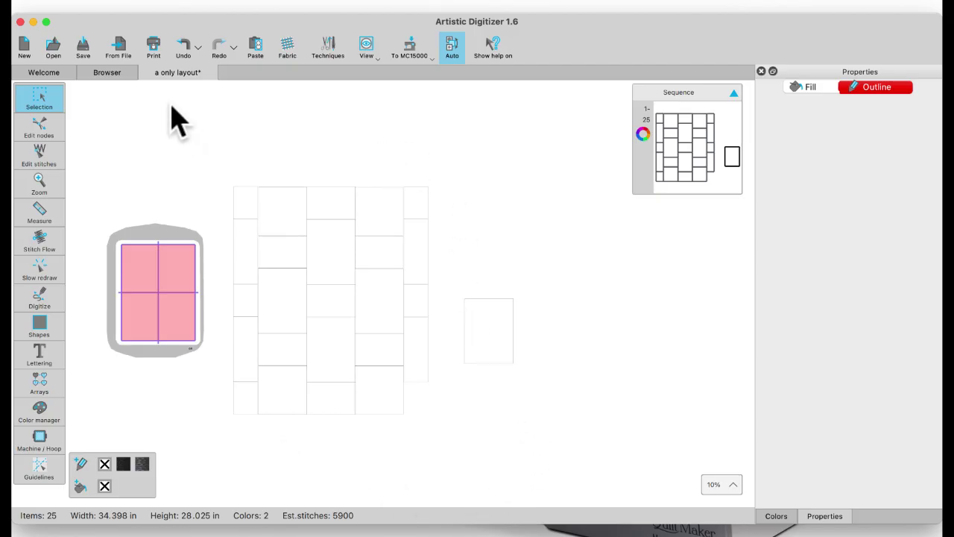
- Open the "color multi flowers" design from the May 18 folder
click(112, 77)
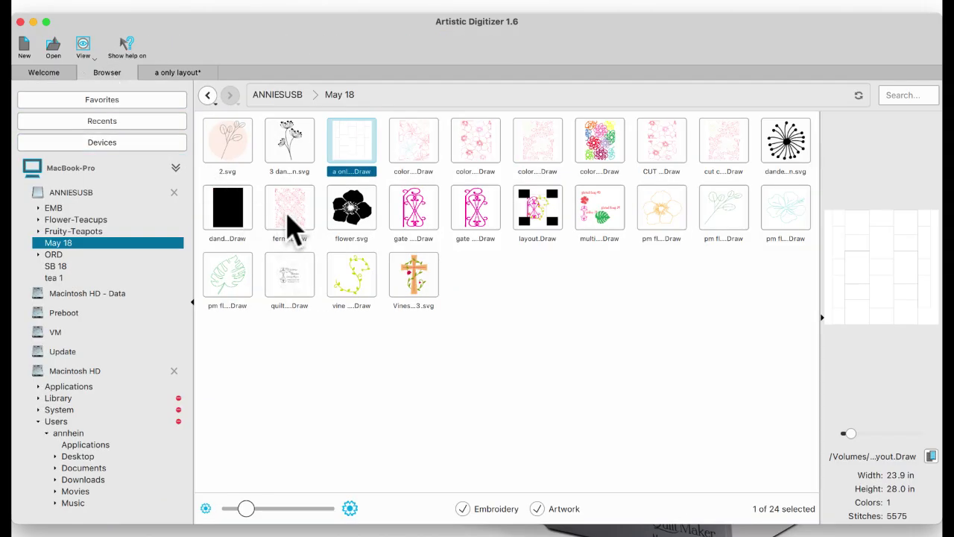
click(482, 145)
double_click(482, 145)
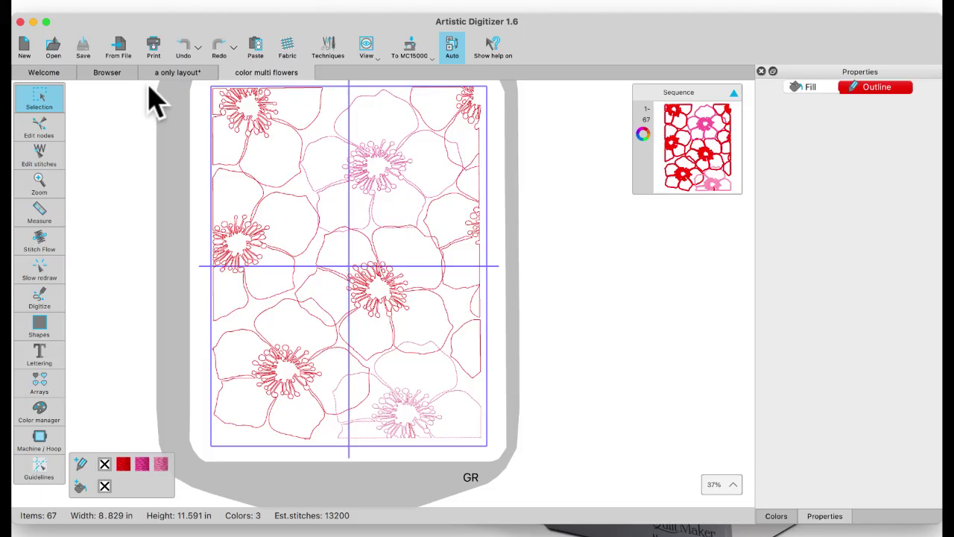
- Open the "layout" design from the May 18 folder
click(106, 74)
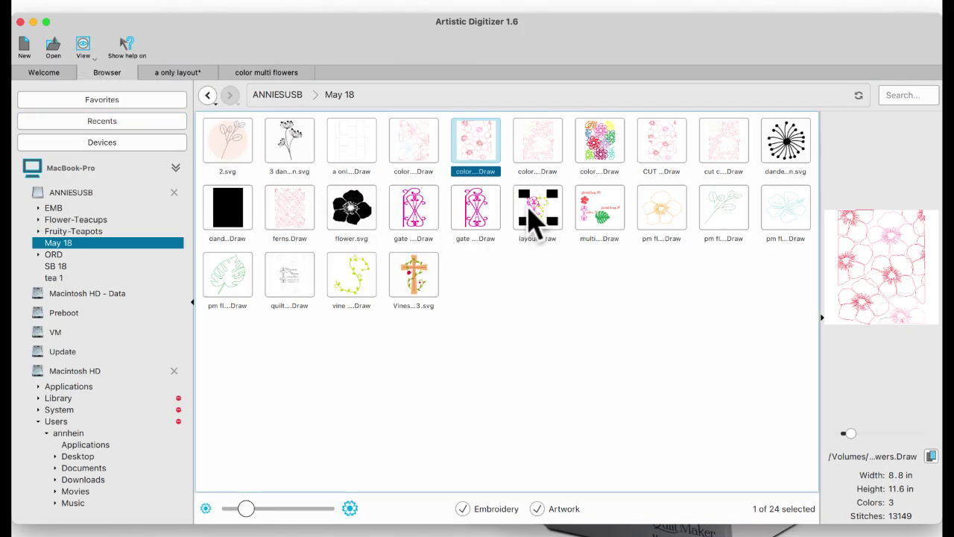
double_click(530, 212)
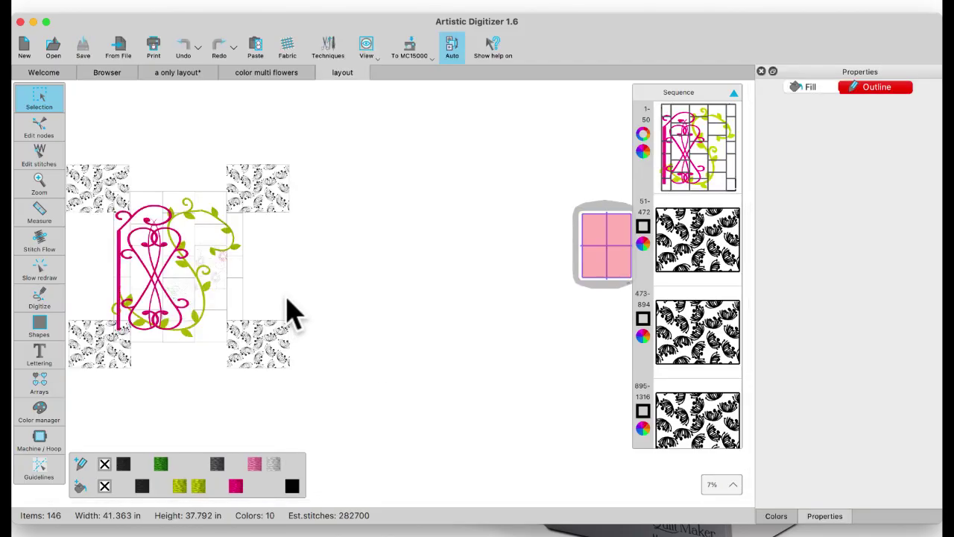
- Examine how the gate, vine and flower motifs sit across the blocks of the quilt layout
scroll(290, 313, left, 10)
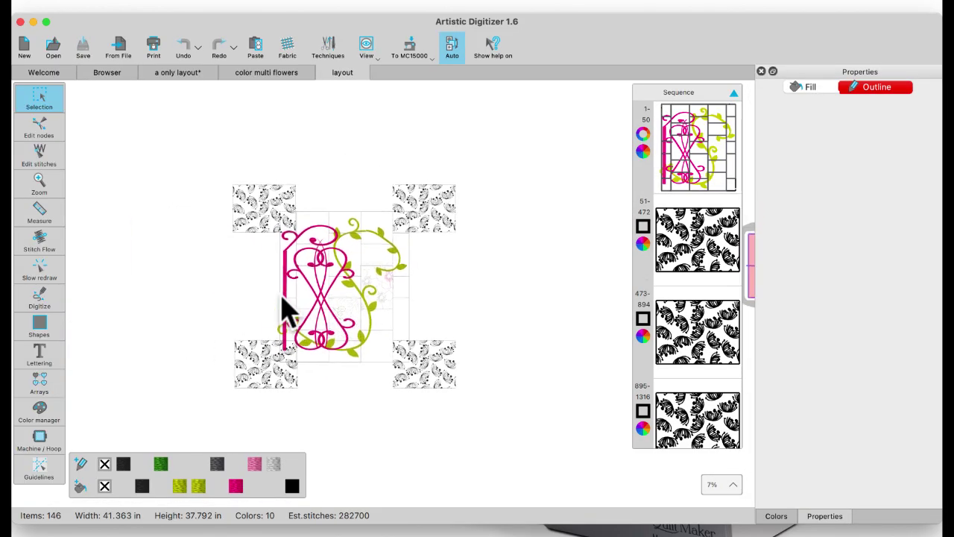
scroll(343, 281, up, 1)
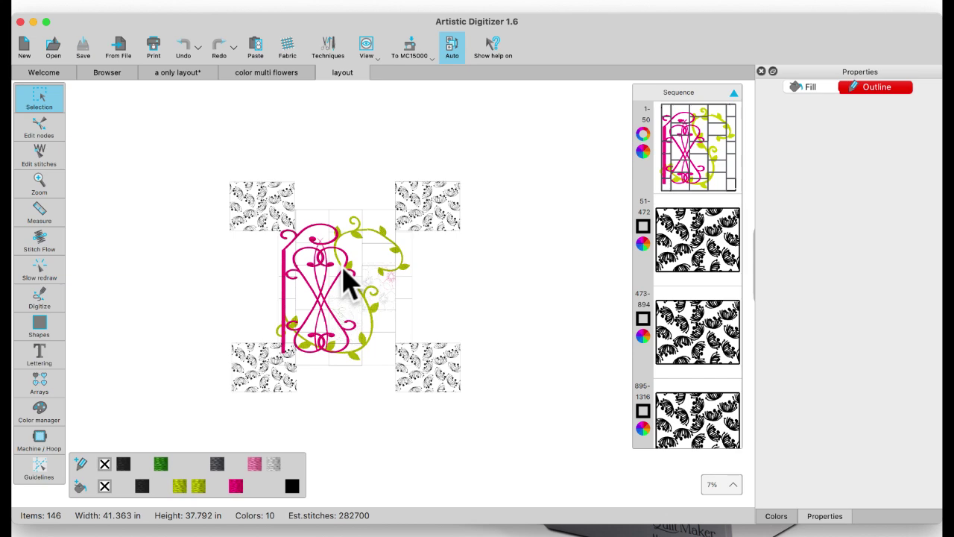
scroll(366, 298, up, 6)
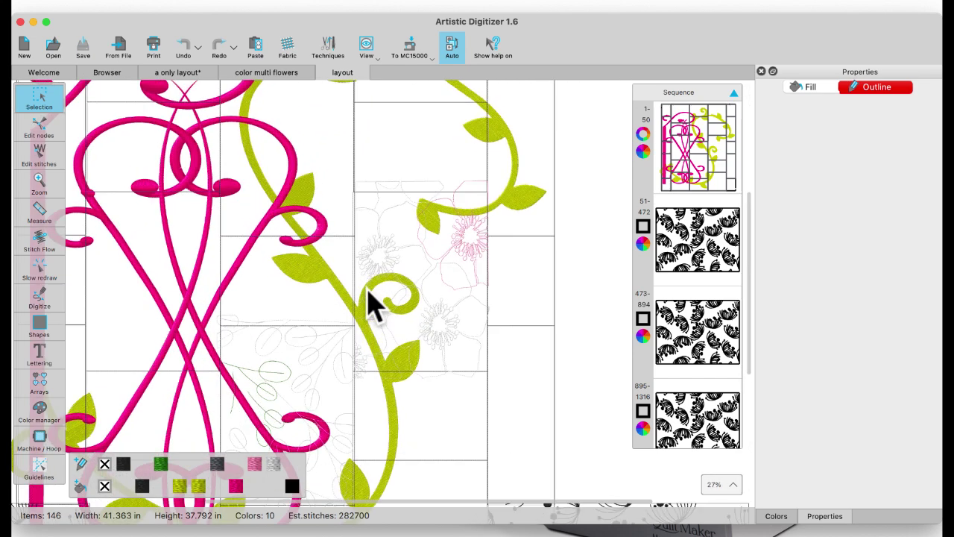
scroll(370, 304, up, 1)
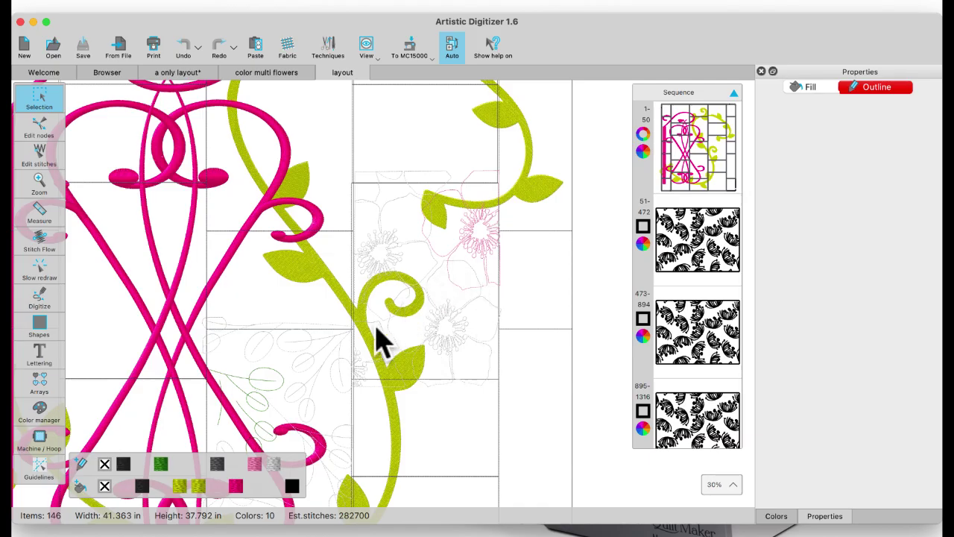
scroll(285, 395, down, 3)
scroll(285, 395, down, 2)
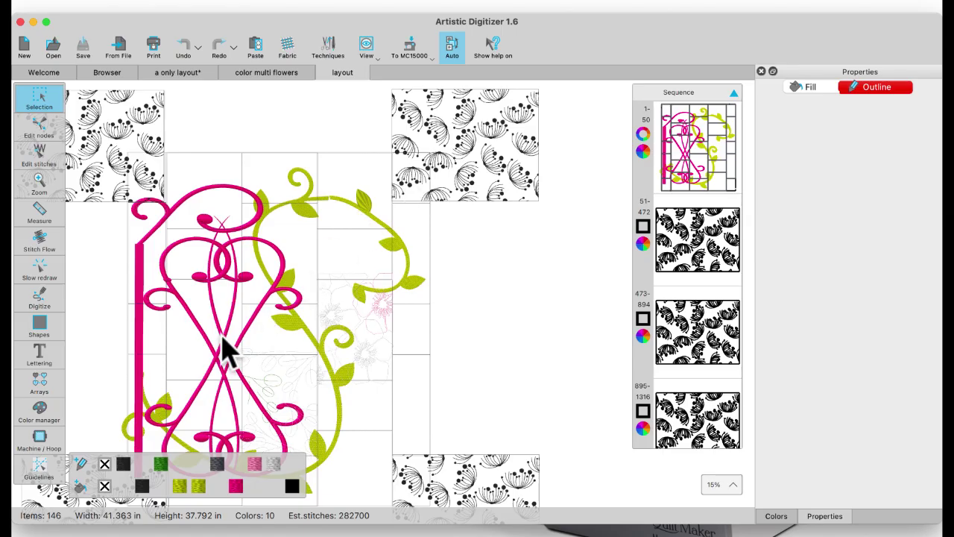
scroll(228, 351, down, 3)
scroll(228, 350, left, 2)
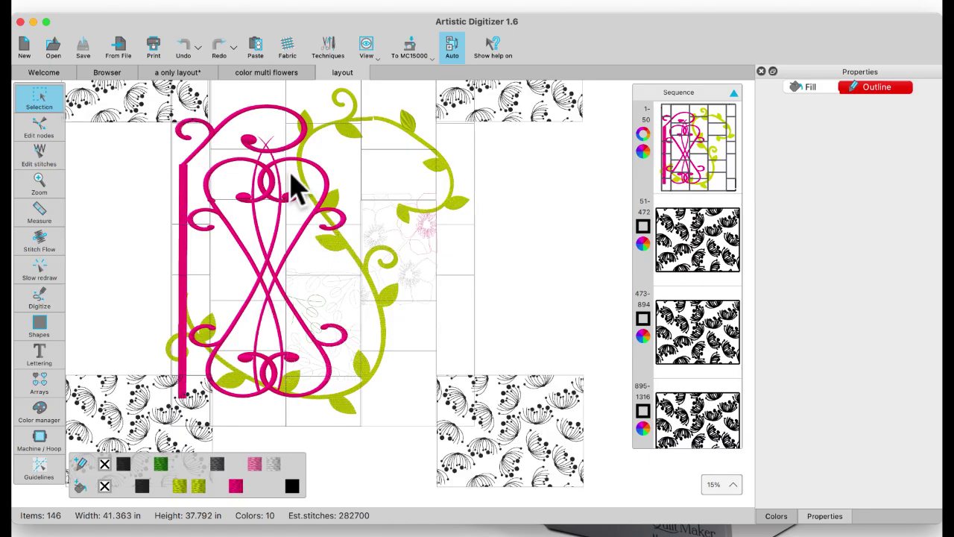
- Copy the pink gate from the quilt layout and paste it into a new blank design
click(226, 128)
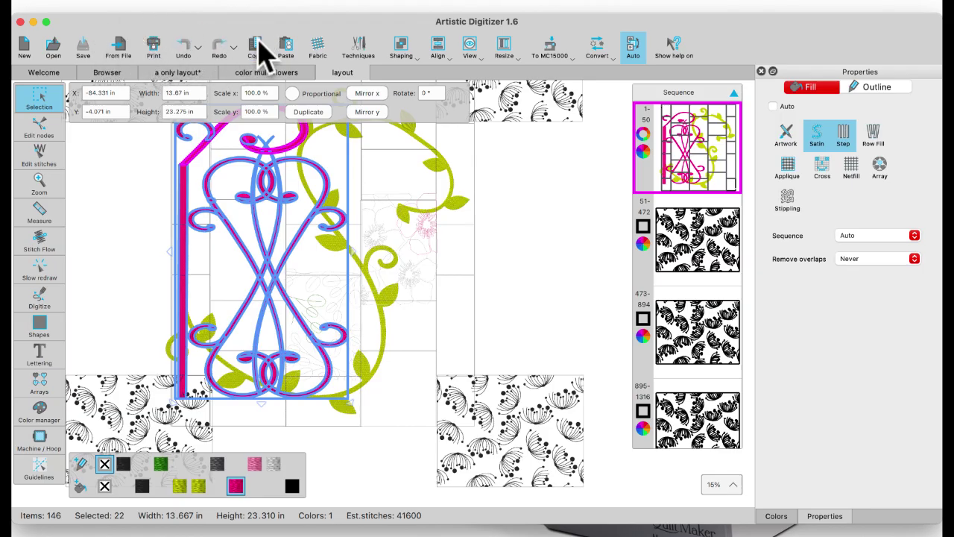
click(26, 44)
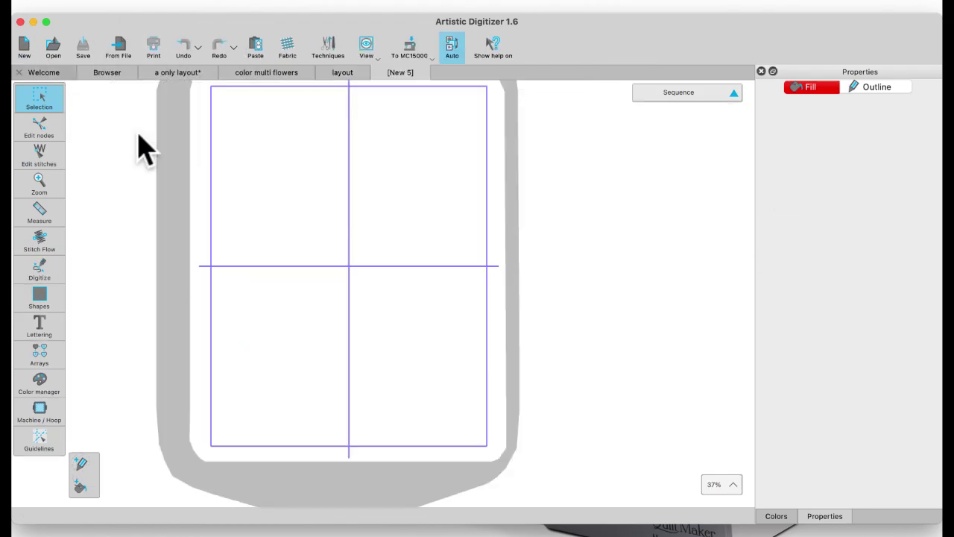
right_click(240, 201)
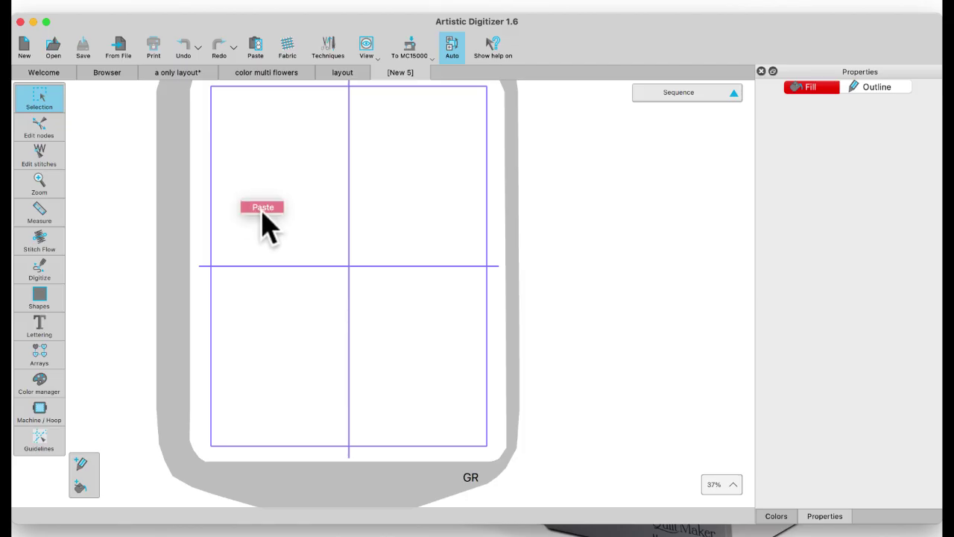
click(265, 209)
scroll(269, 228, down, 3)
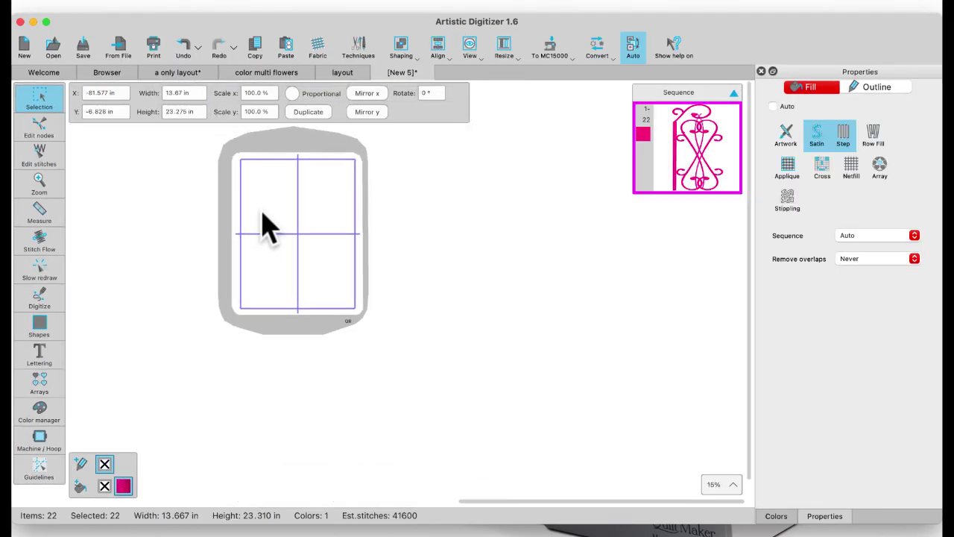
- Centre the pasted gate on the hoop at X 0, Y 0
click(551, 45)
click(551, 125)
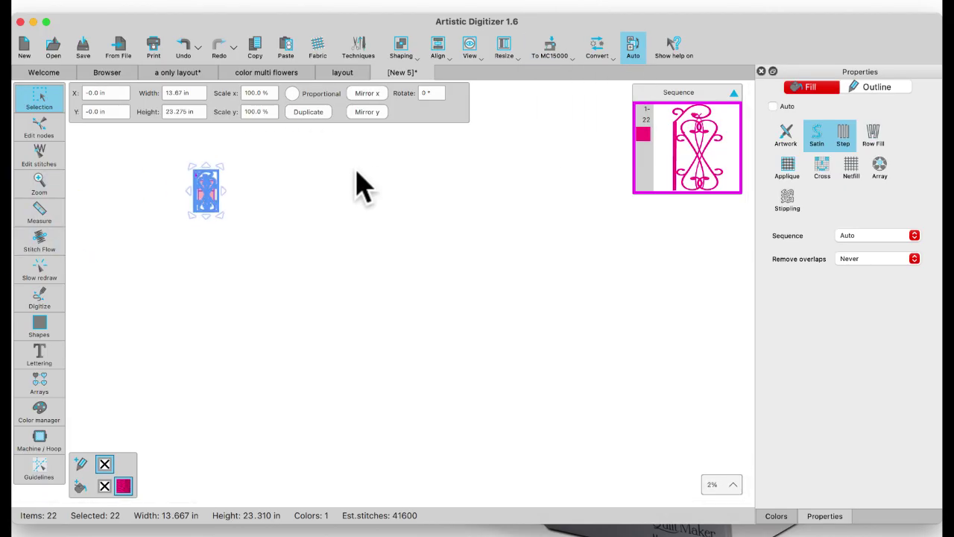
scroll(211, 200, up, 5)
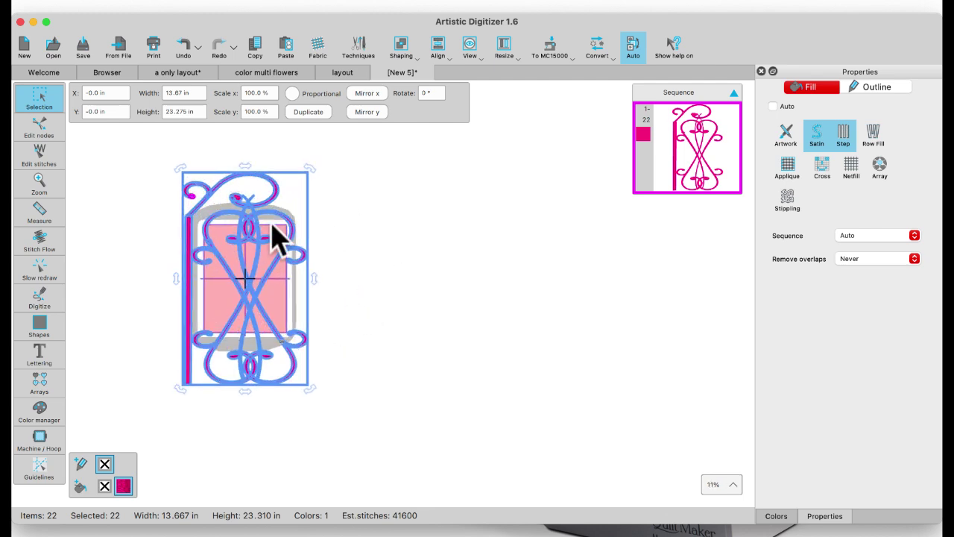
- Preview the gate's tiled printout with only the design included, and close the preview without printing
click(152, 44)
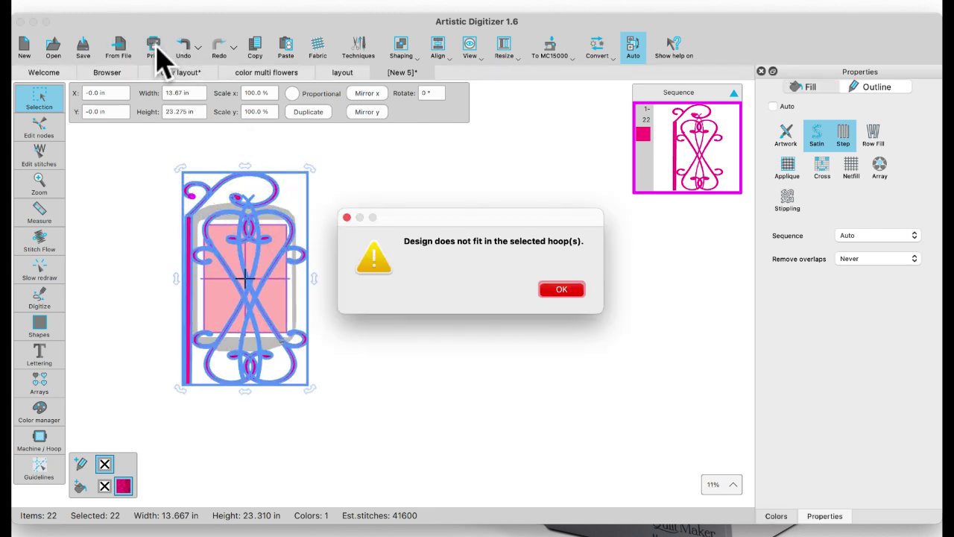
click(568, 291)
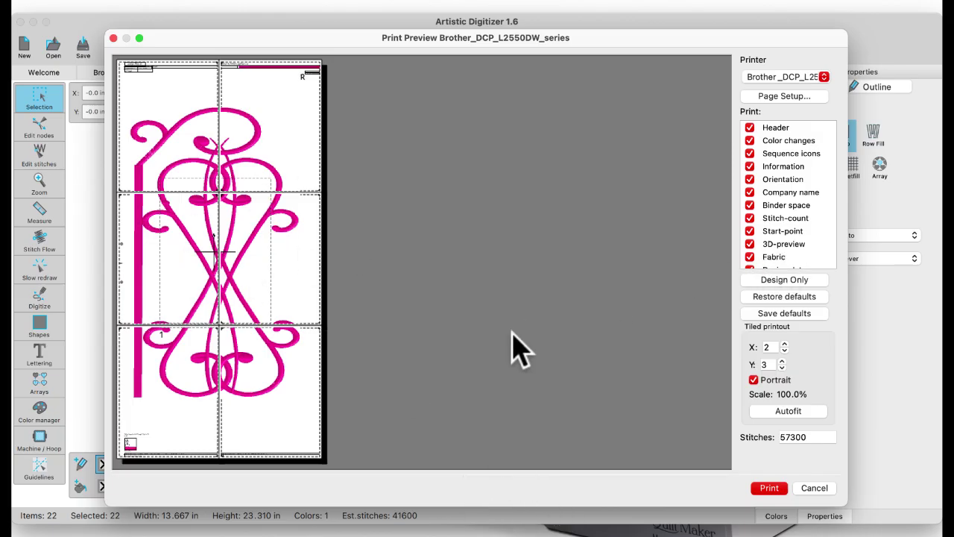
click(784, 280)
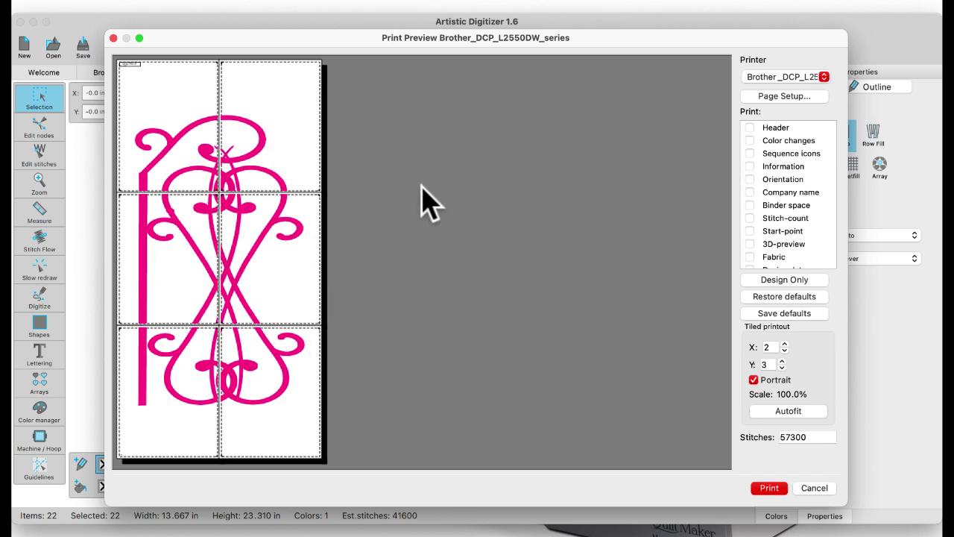
click(113, 38)
click(349, 273)
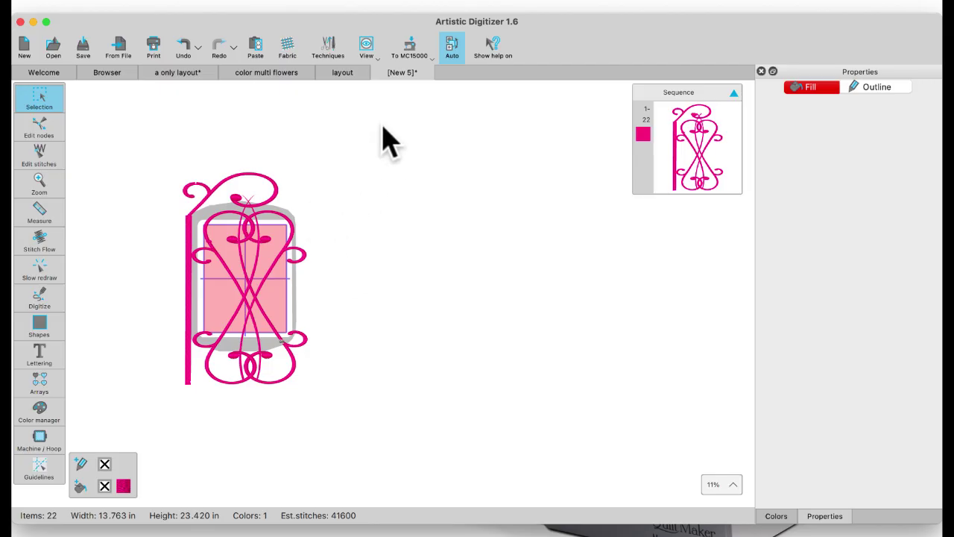
- Close the new gate design, "color multi flowers", "layout" and "a only layout" without saving any changes
click(380, 72)
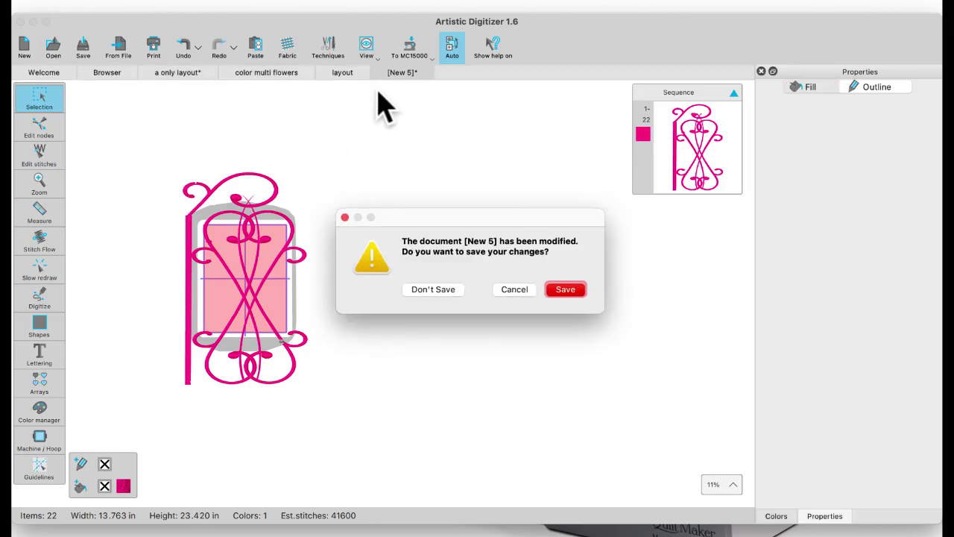
click(437, 289)
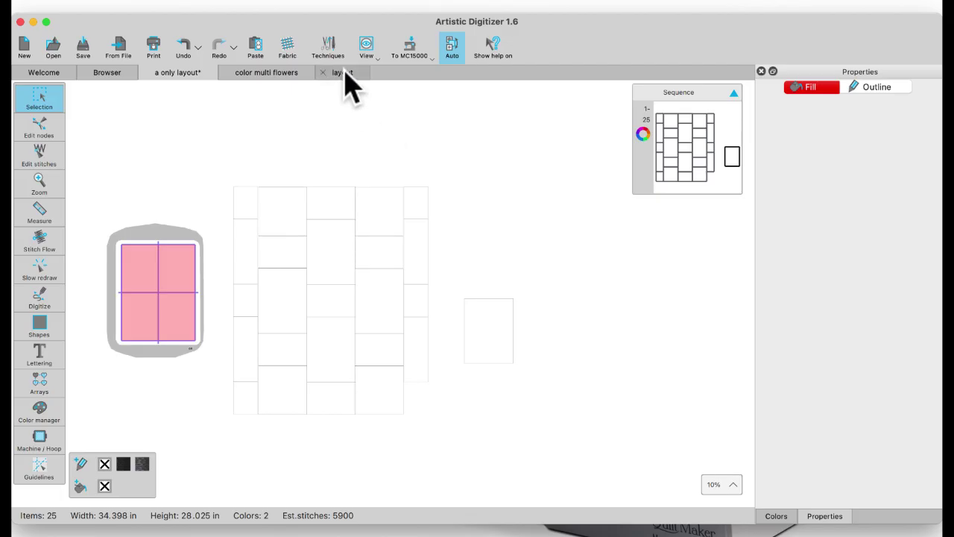
click(276, 79)
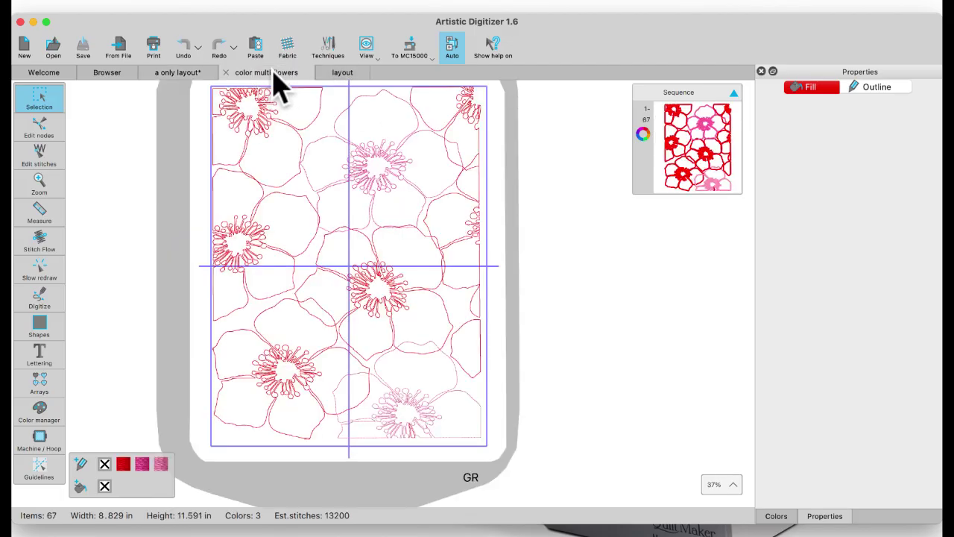
click(226, 72)
click(225, 73)
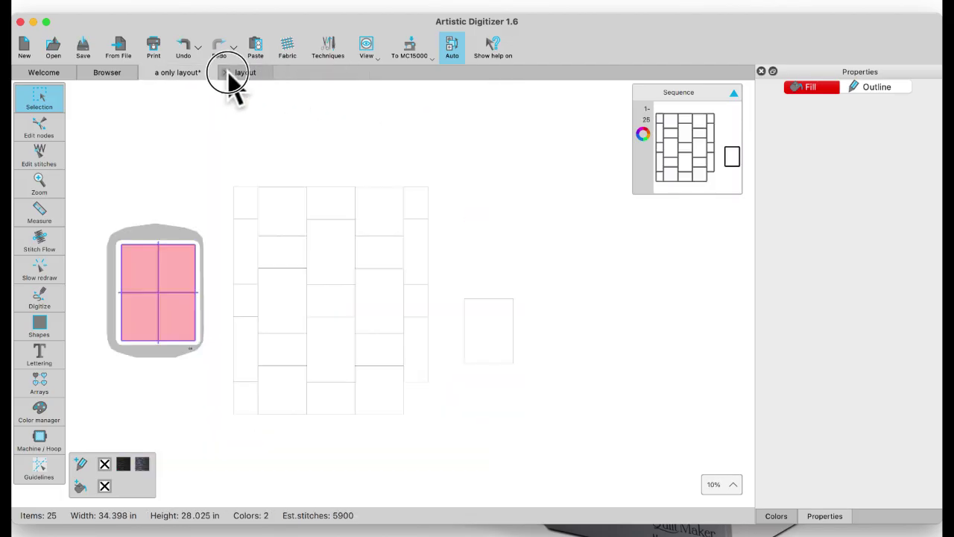
click(146, 72)
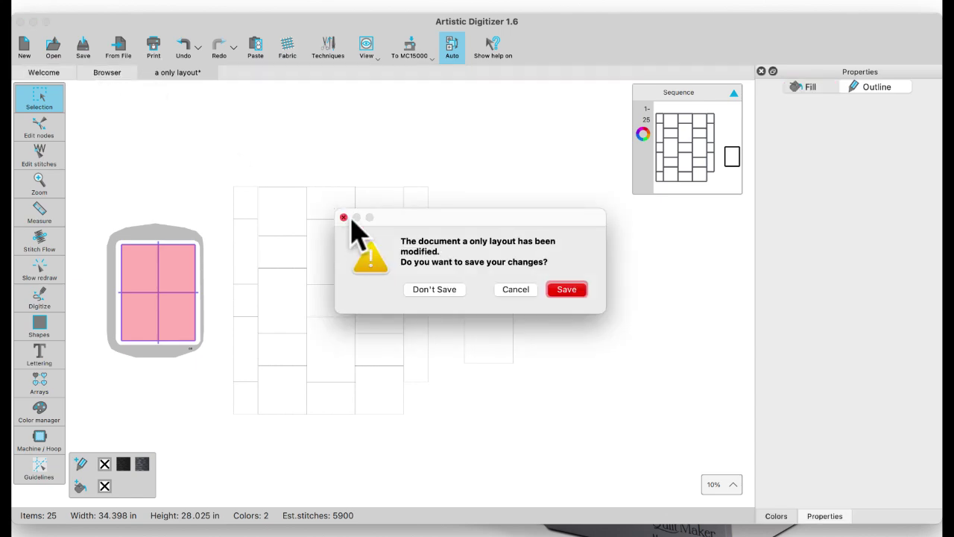
click(435, 291)
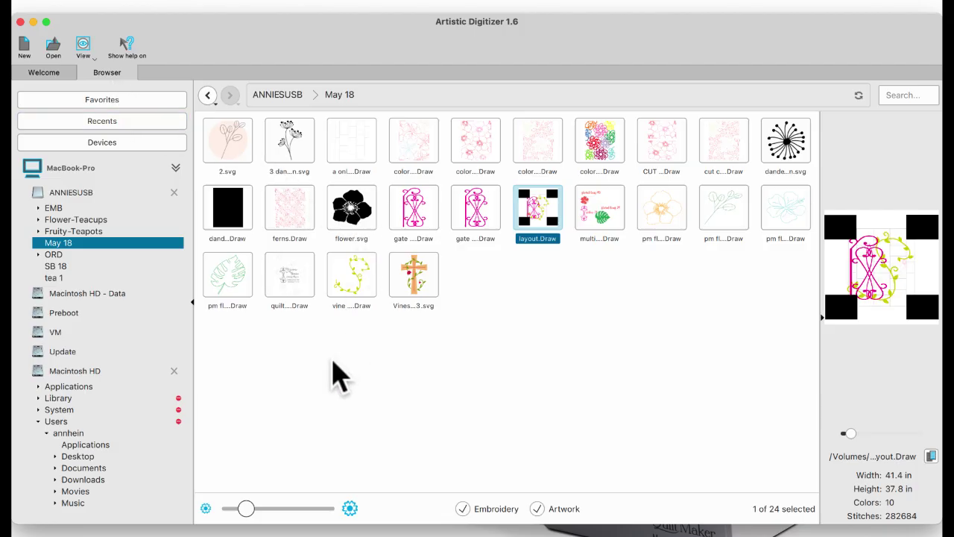
- Open 2.svg from the May 18 folder and remove the fill of the circle behind the leaf sprig
double_click(232, 136)
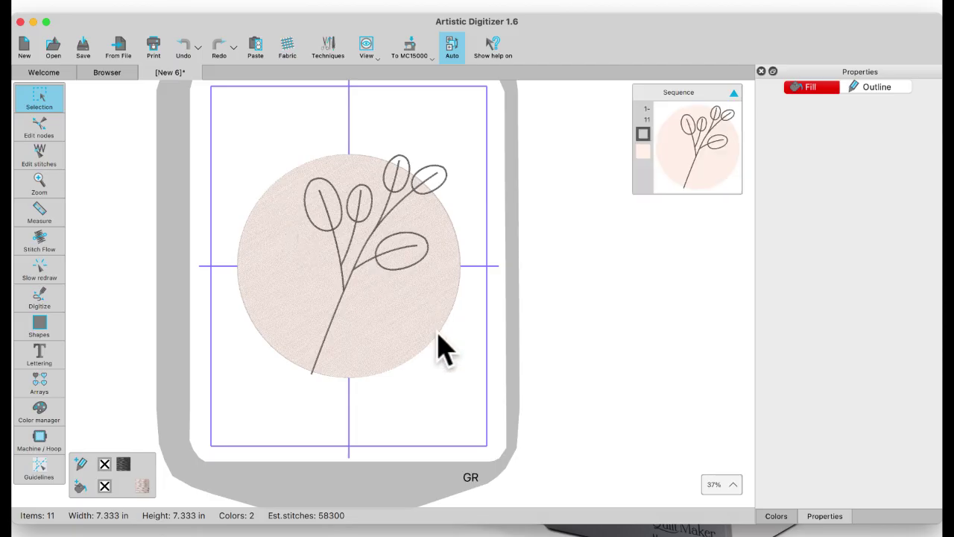
click(425, 331)
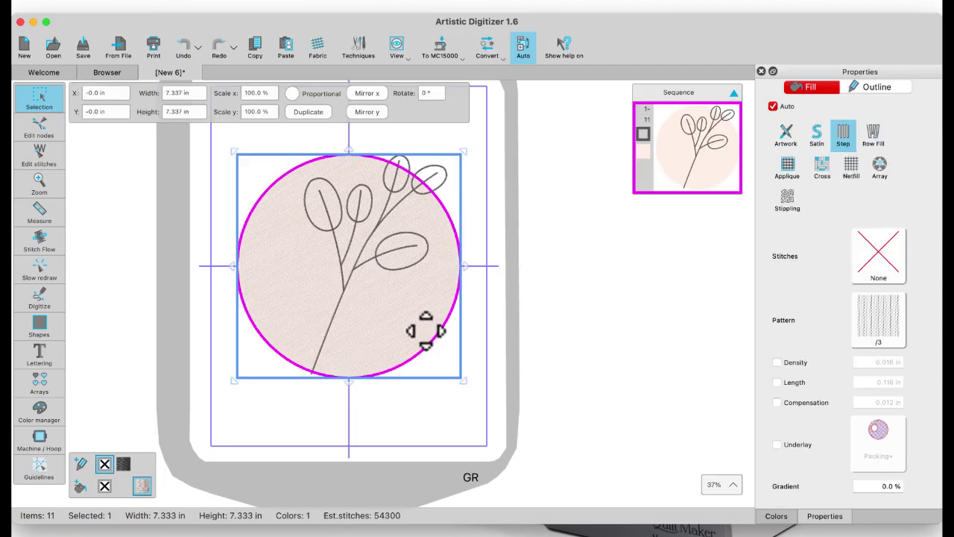
click(104, 485)
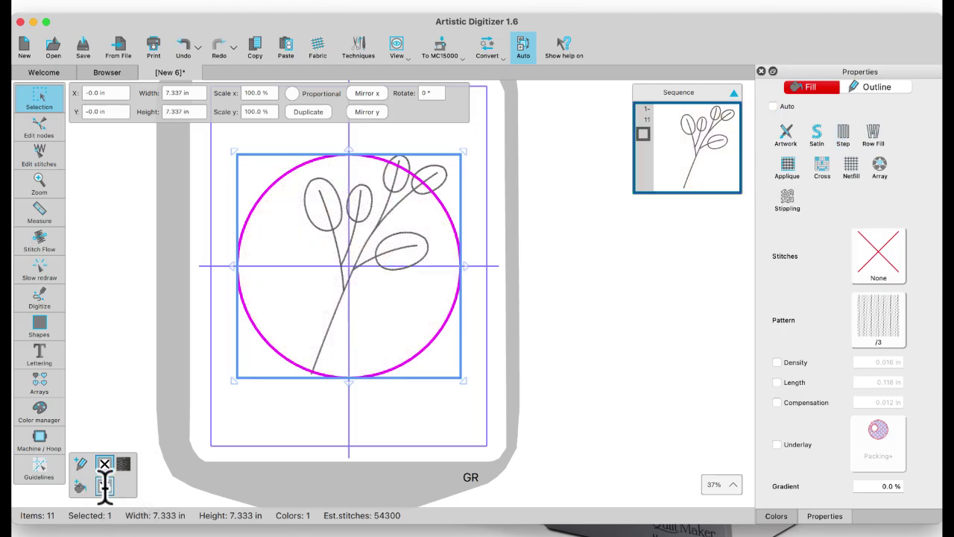
click(409, 395)
- Inspect a leaf's satin outline up close and convert all of the sprig's outlines to Running stitch
click(379, 260)
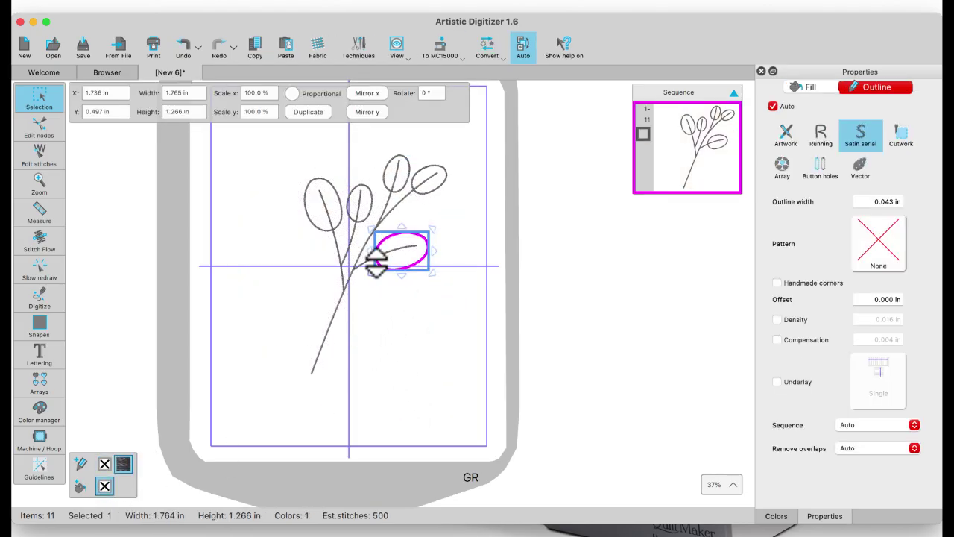
scroll(373, 261, up, 5)
scroll(373, 262, up, 3)
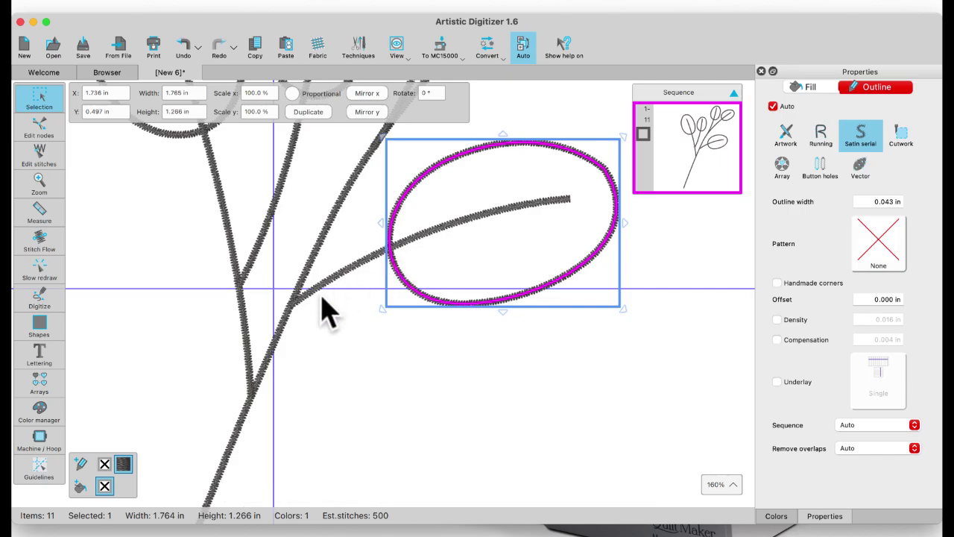
scroll(316, 334, down, 5)
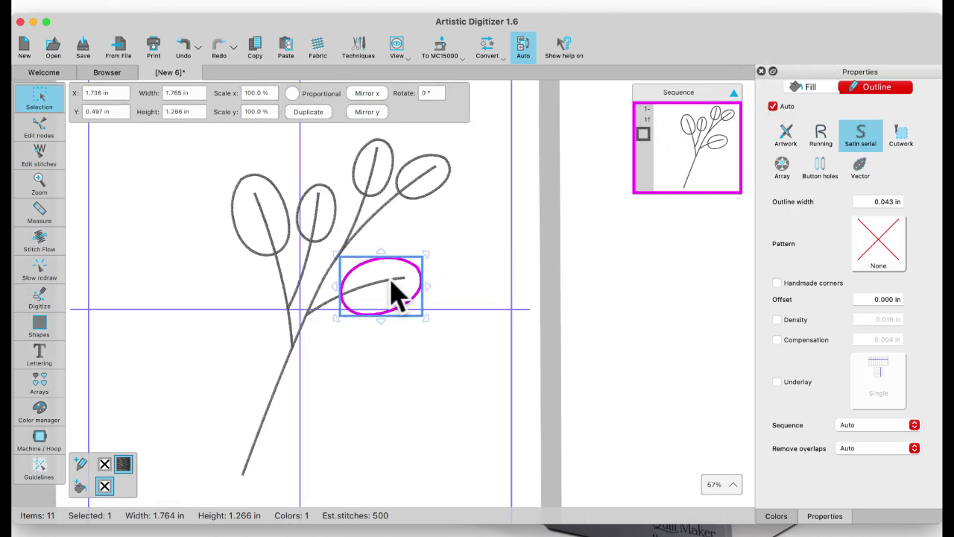
click(390, 377)
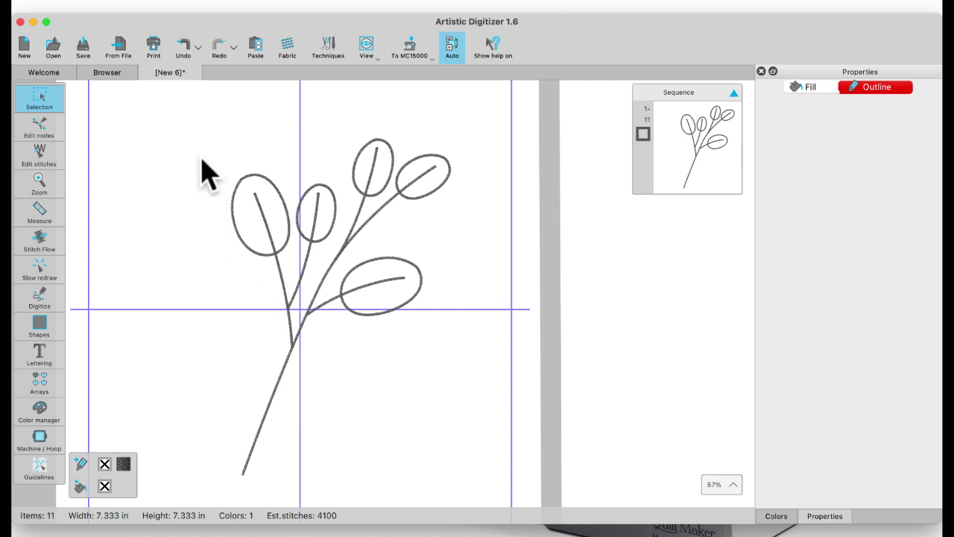
drag(151, 105, 455, 447)
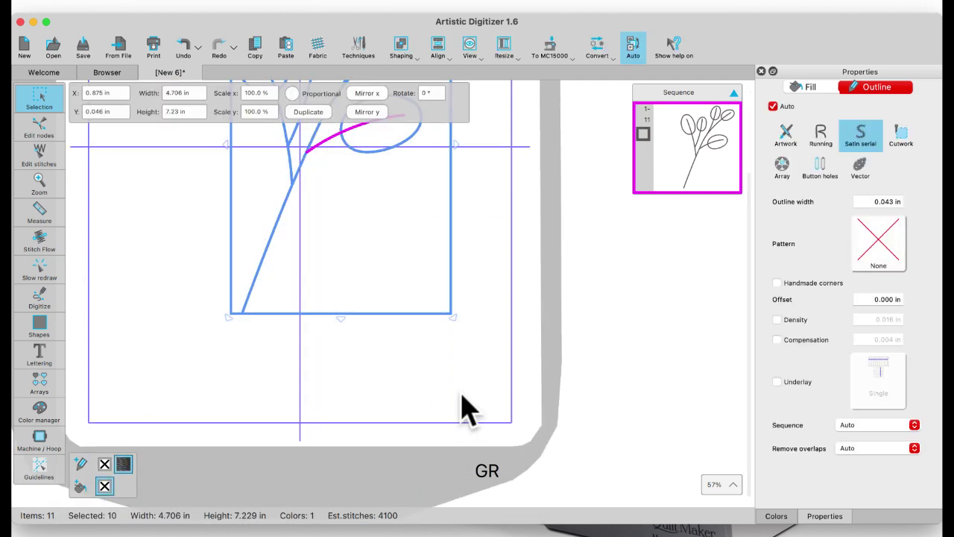
click(823, 142)
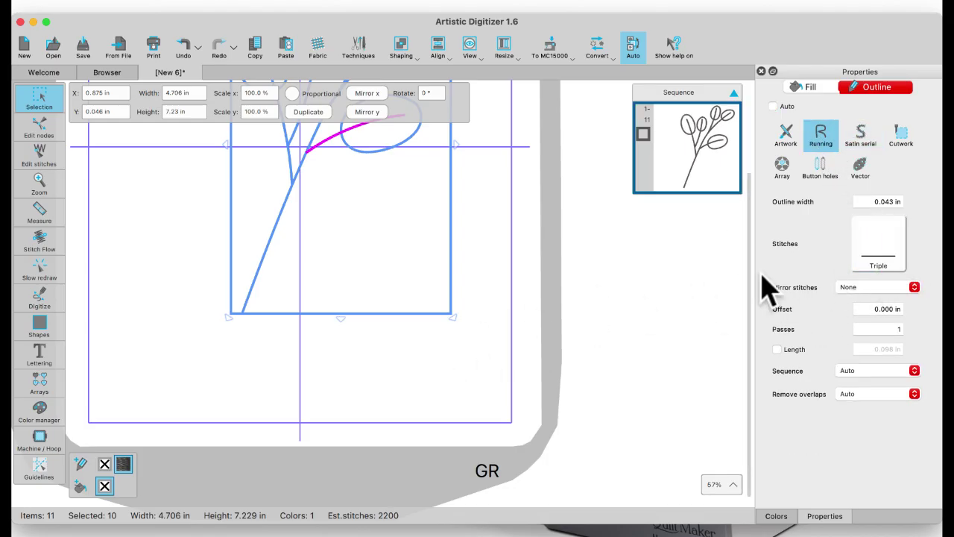
- Enable a custom stitch length of 0.079 in for the sprig's outlines and check the stitches up close
click(777, 349)
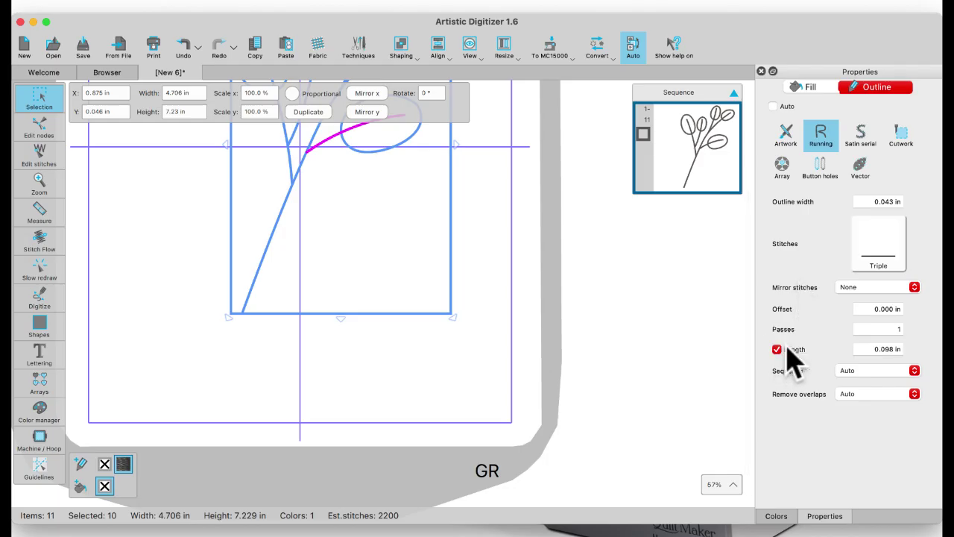
click(878, 349)
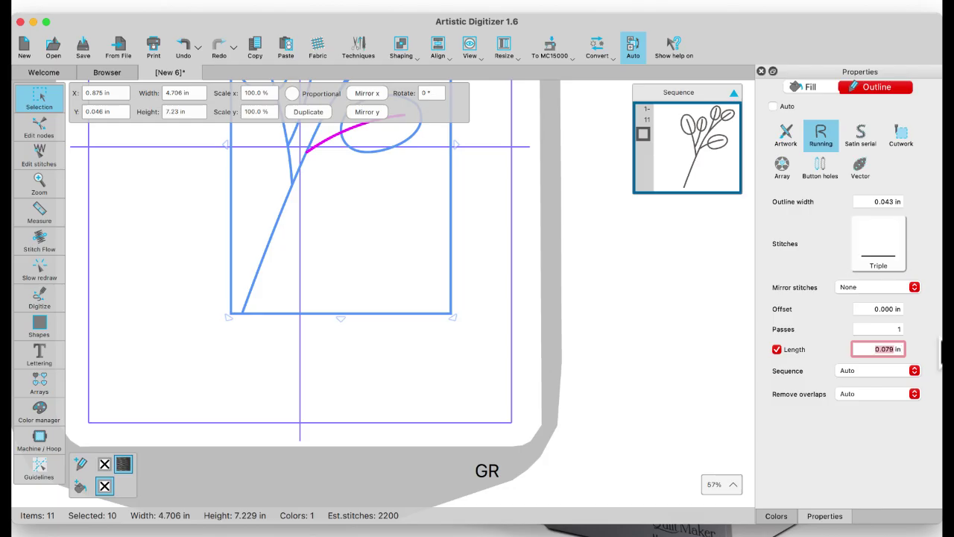
click(339, 365)
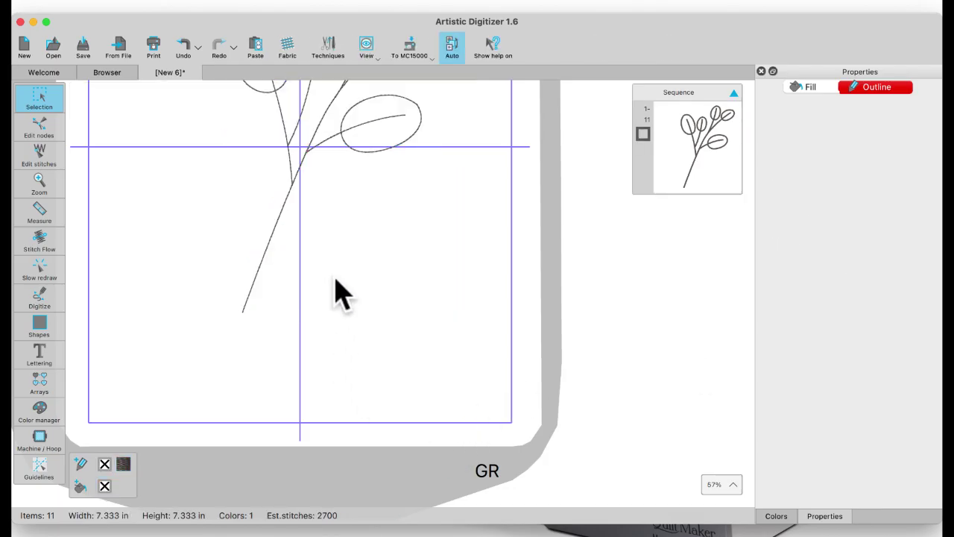
scroll(291, 272, up, 5)
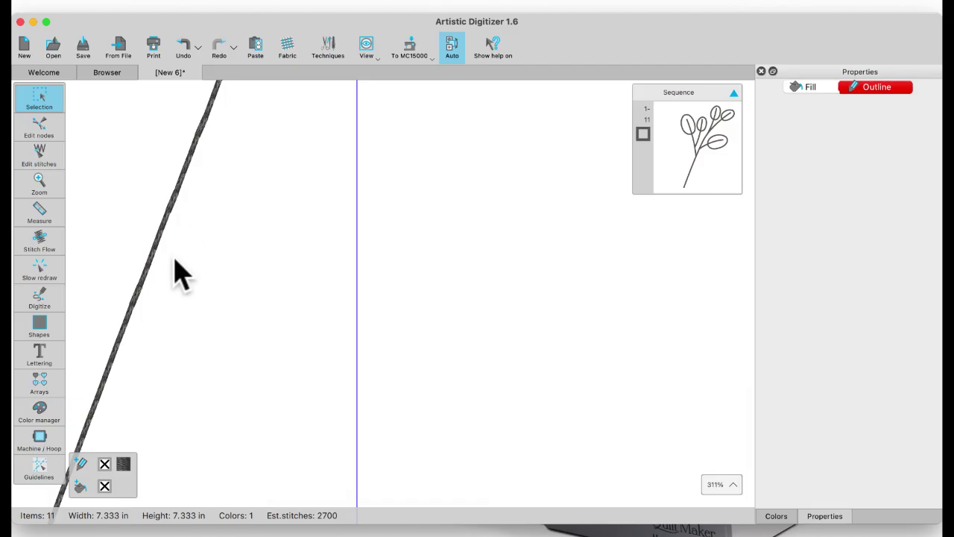
scroll(199, 246, down, 5)
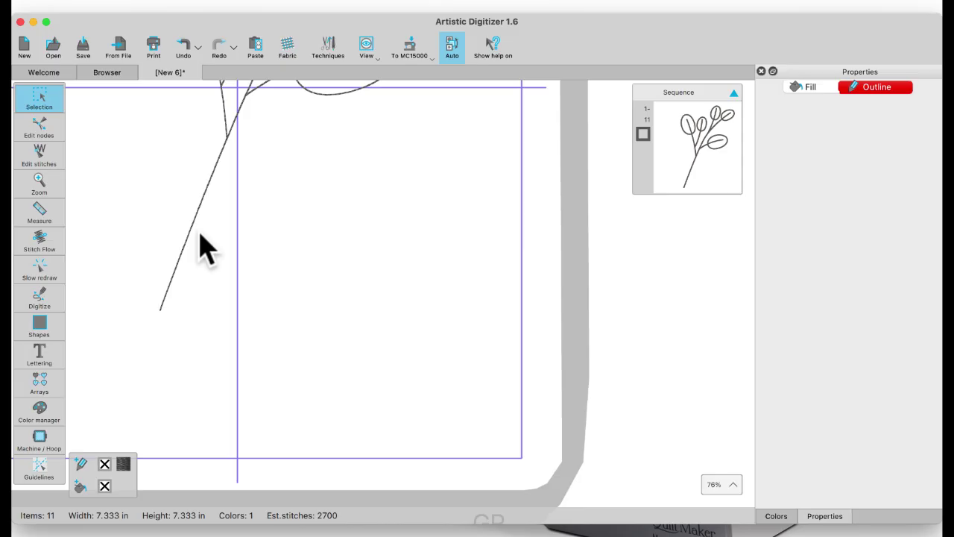
scroll(268, 243, up, 5)
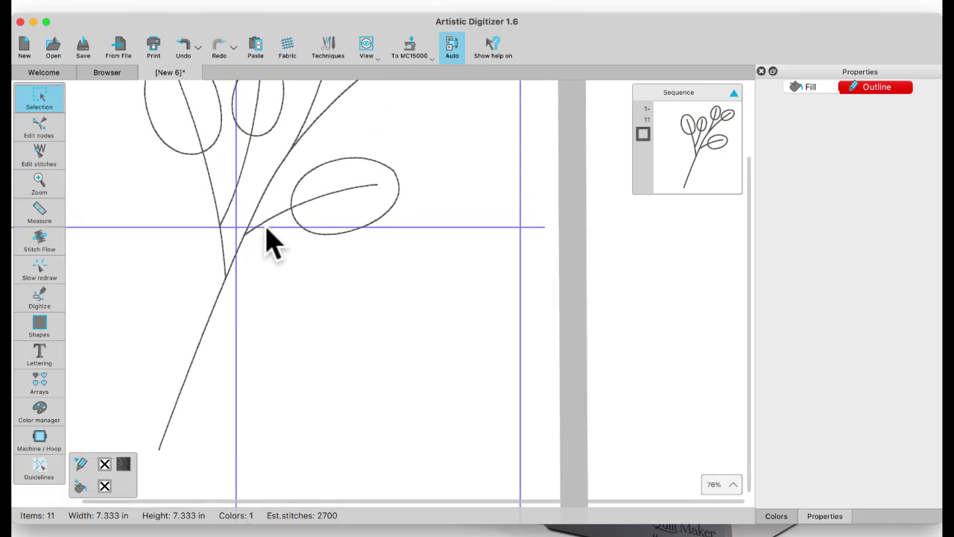
scroll(272, 242, down, 2)
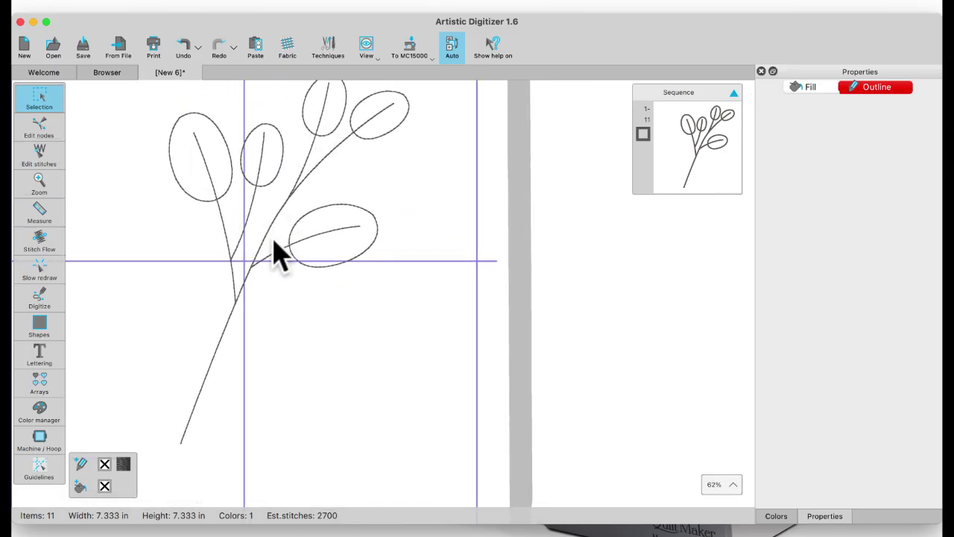
scroll(275, 257, down, 3)
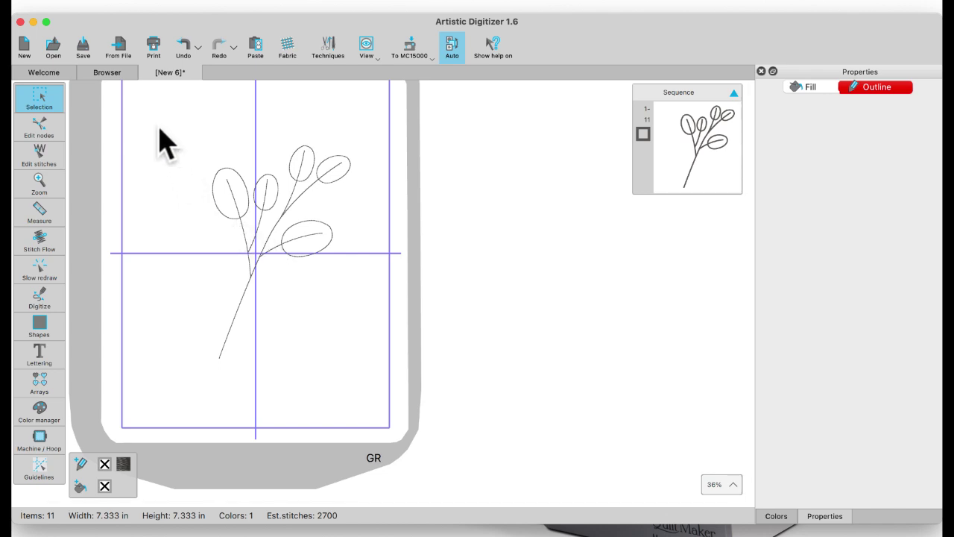
- Open the "dandy large light" design from the May 18 folder and view its complete dandelion pattern in the hoop
click(110, 74)
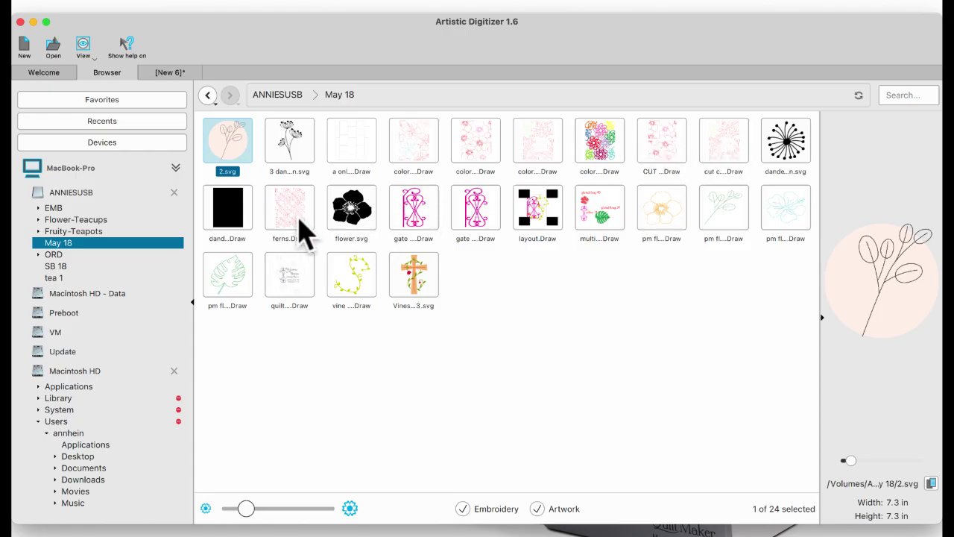
click(230, 199)
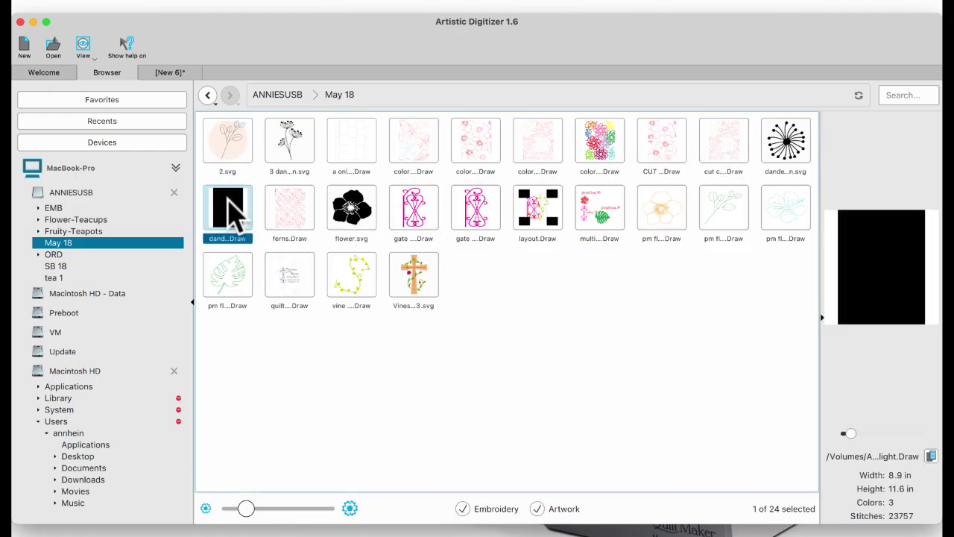
double_click(228, 200)
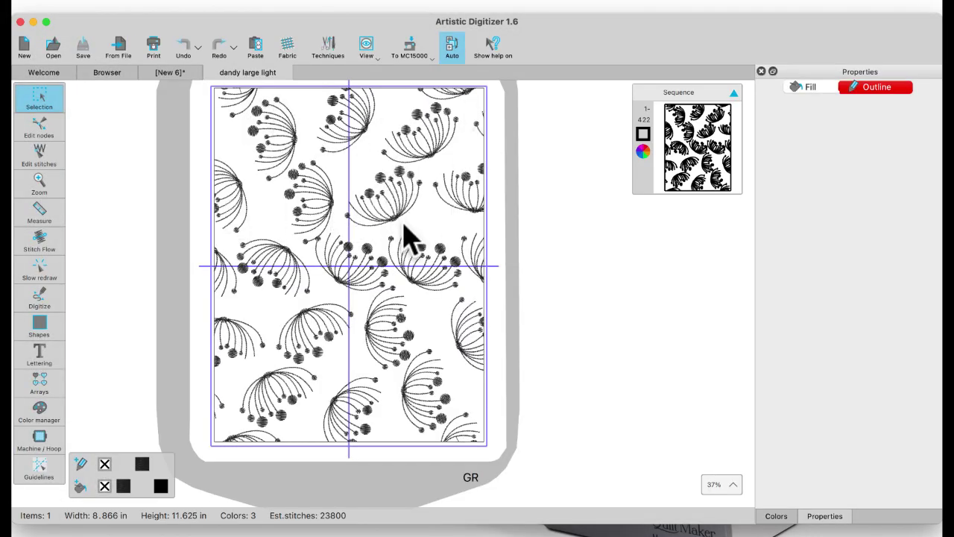
scroll(384, 250, down, 3)
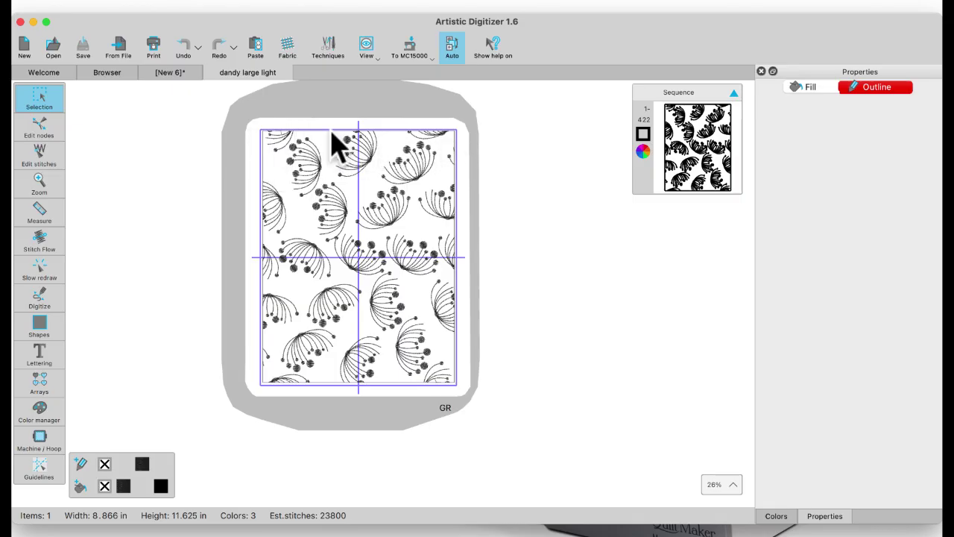
- Copy the leaf sprig in the [New 6] design, paste it and place the duplicate up and to the left of the original
click(155, 75)
drag(185, 104, 388, 405)
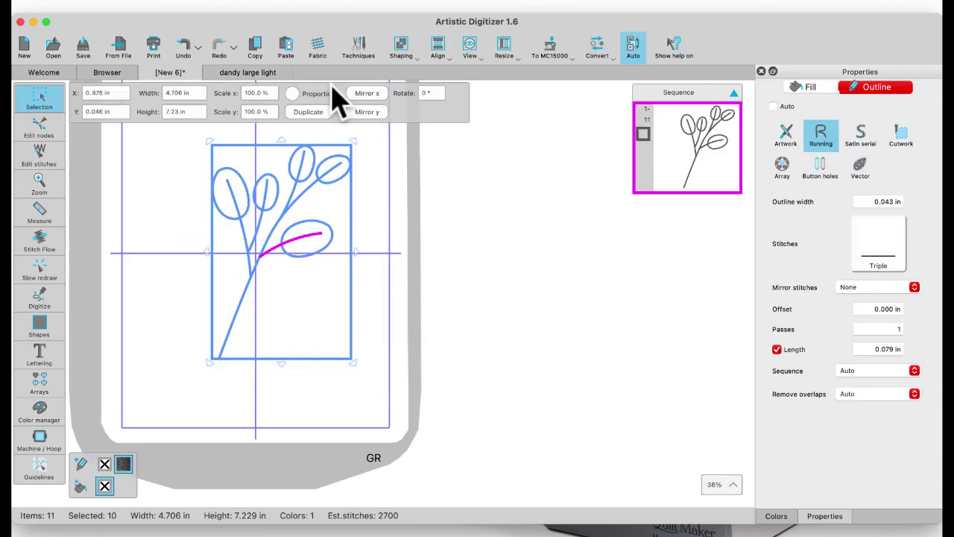
click(255, 46)
click(285, 46)
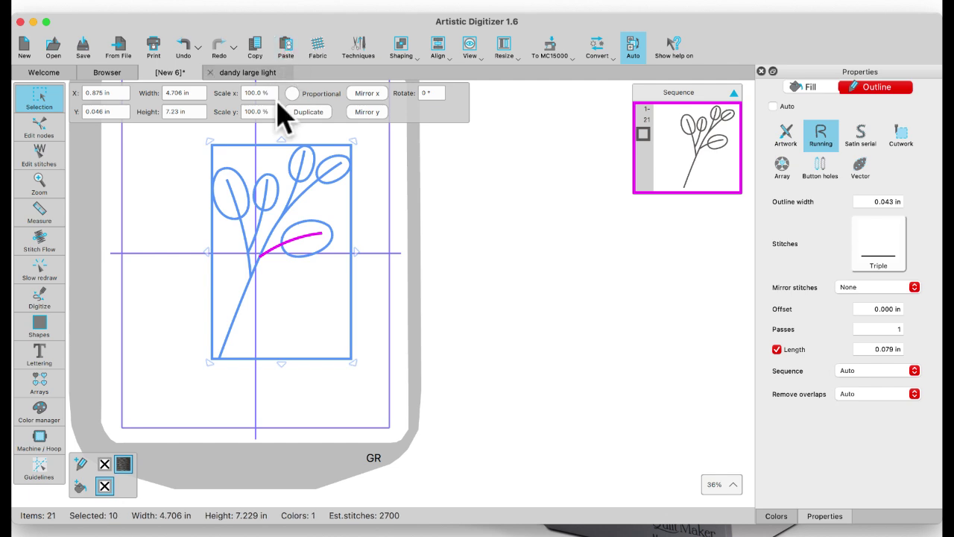
drag(284, 203, 194, 140)
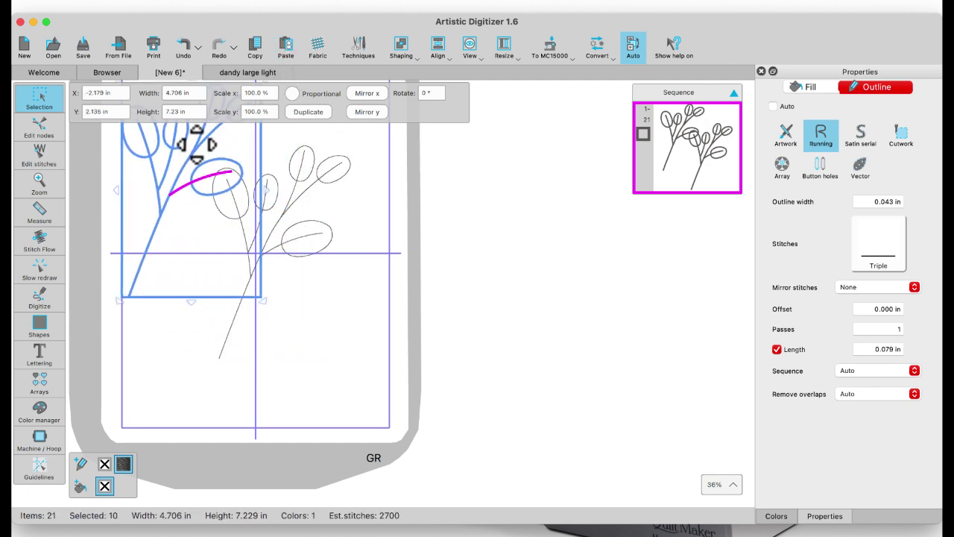
- Mirror the pasted sprig in both x and y and move it so its stem extends past the hoop's top edge
click(368, 94)
click(367, 112)
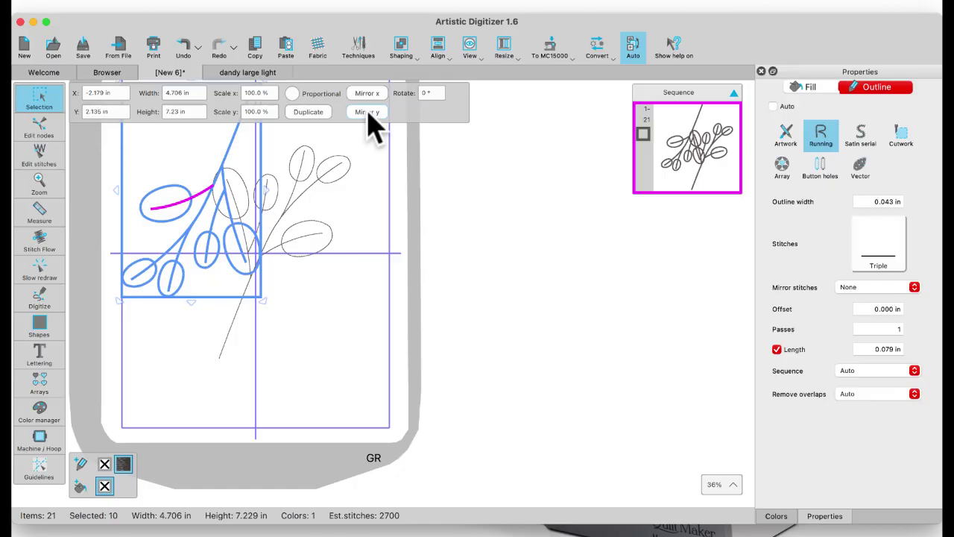
drag(216, 175, 198, 79)
scroll(290, 223, up, 5)
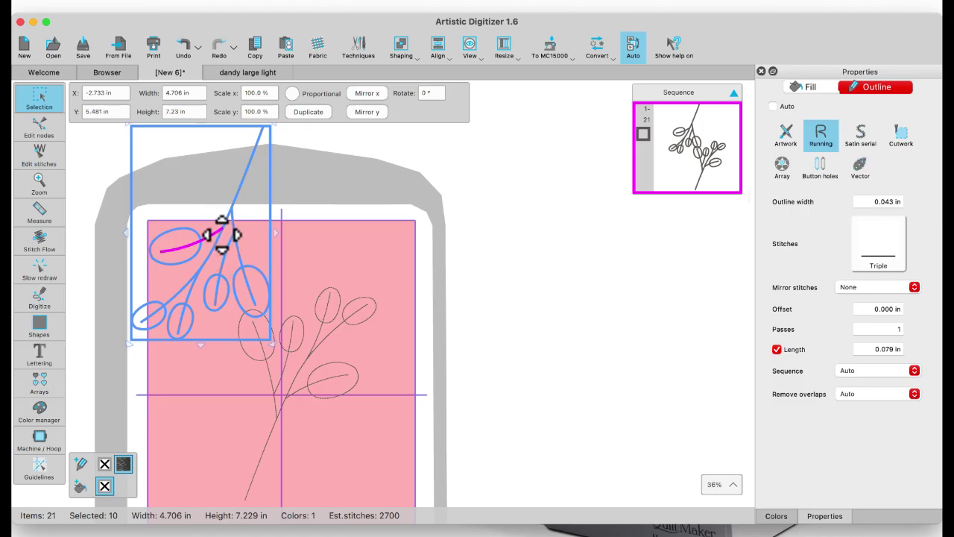
click(348, 308)
click(348, 262)
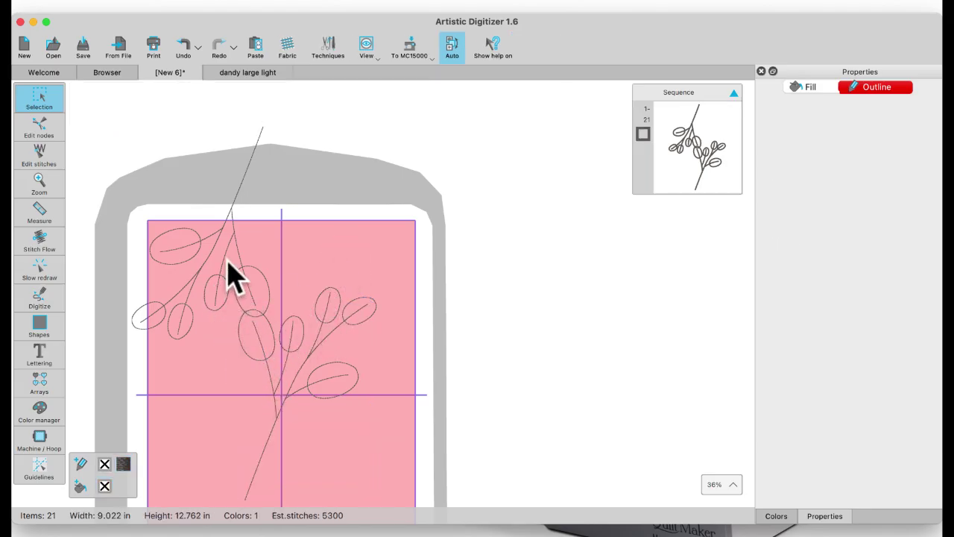
- Paste a third sprig, place it in the lower right of the hoop and rotate it to lie sideways
click(218, 233)
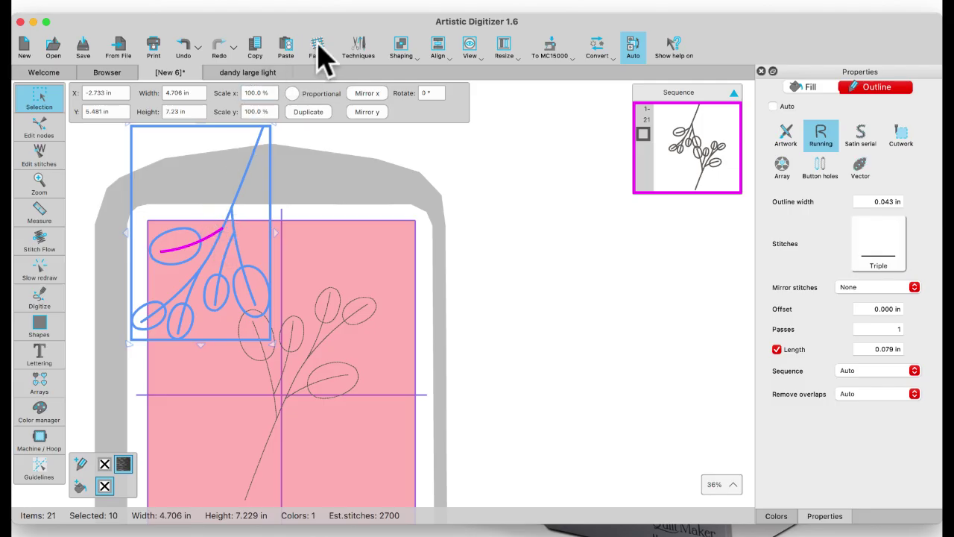
click(287, 46)
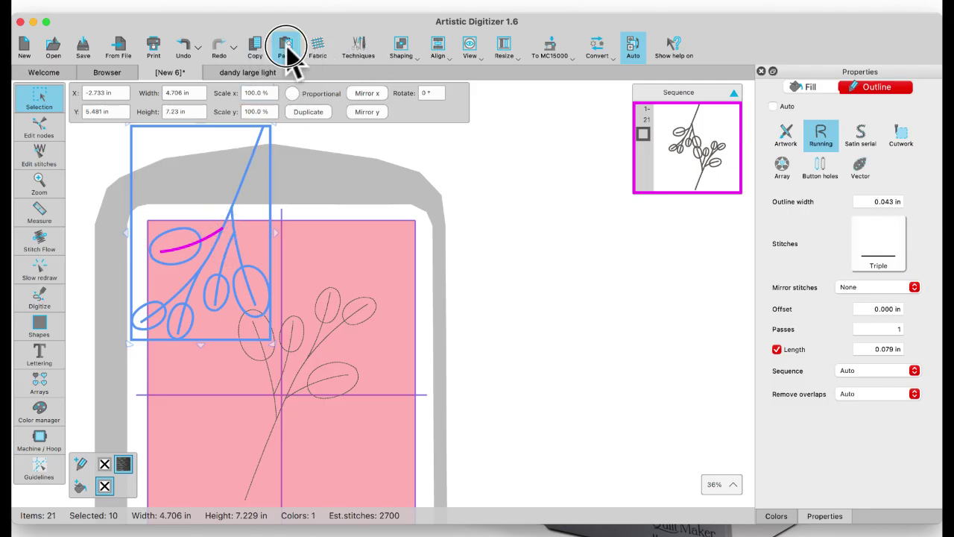
drag(271, 181, 413, 412)
drag(420, 366, 403, 393)
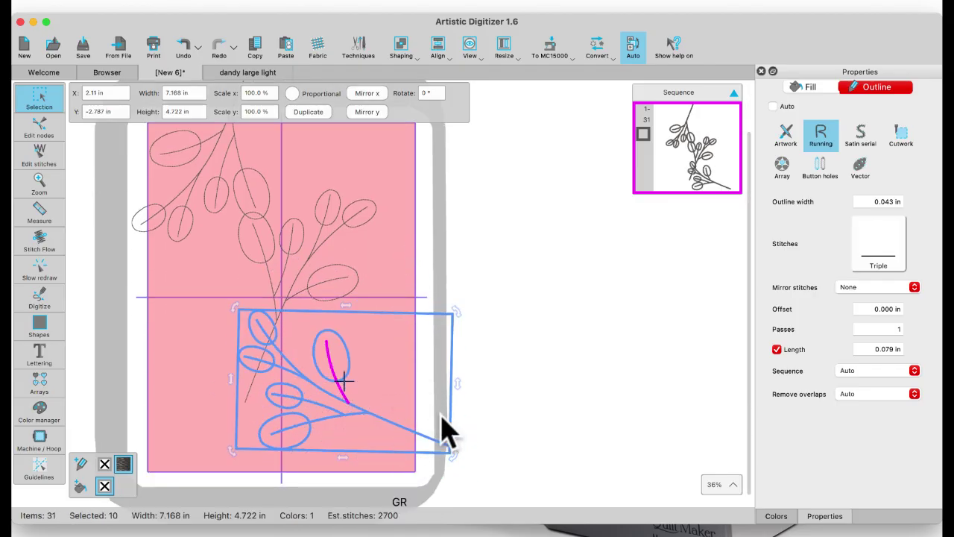
- Scale the sideways sprig down to about 5.476 by 3.611 in and move it to the hoop's lower right corner
drag(455, 453, 378, 425)
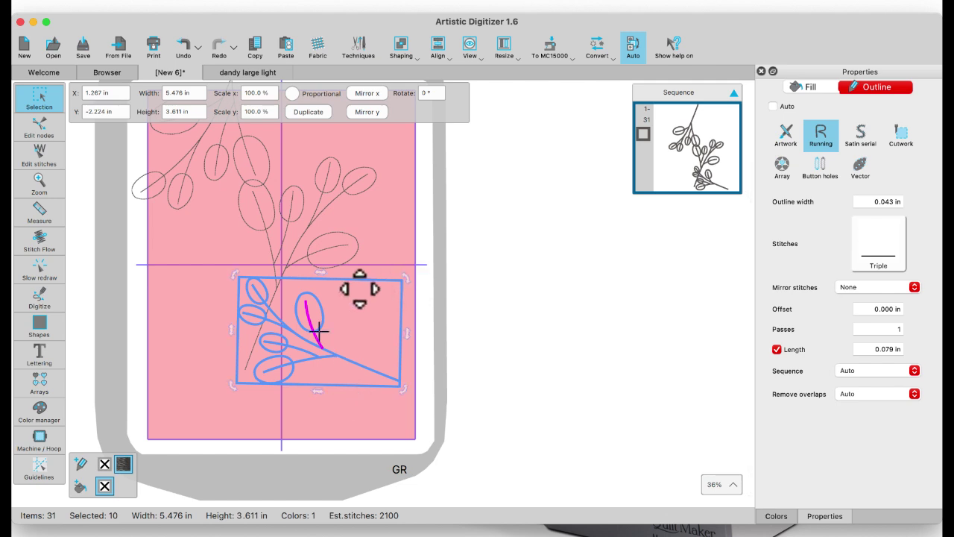
drag(357, 282, 389, 337)
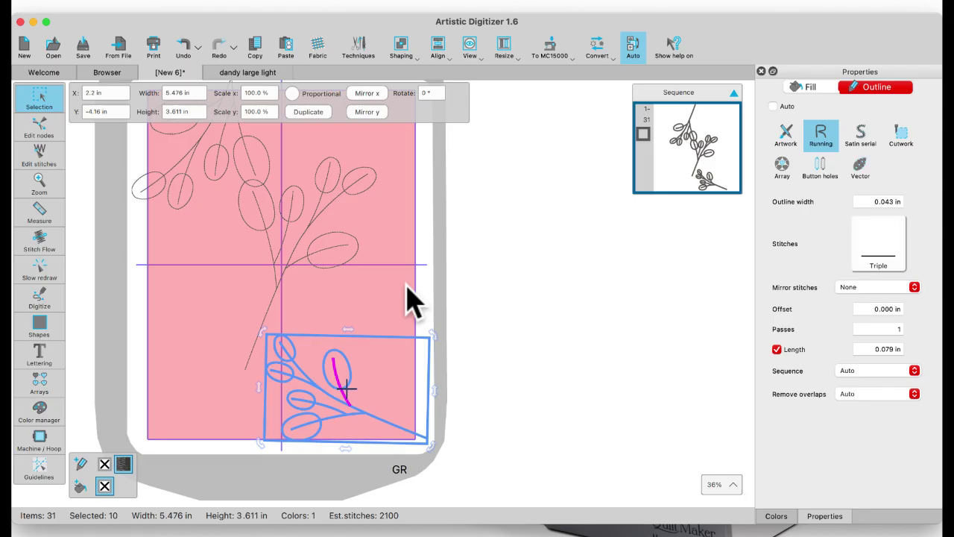
click(502, 192)
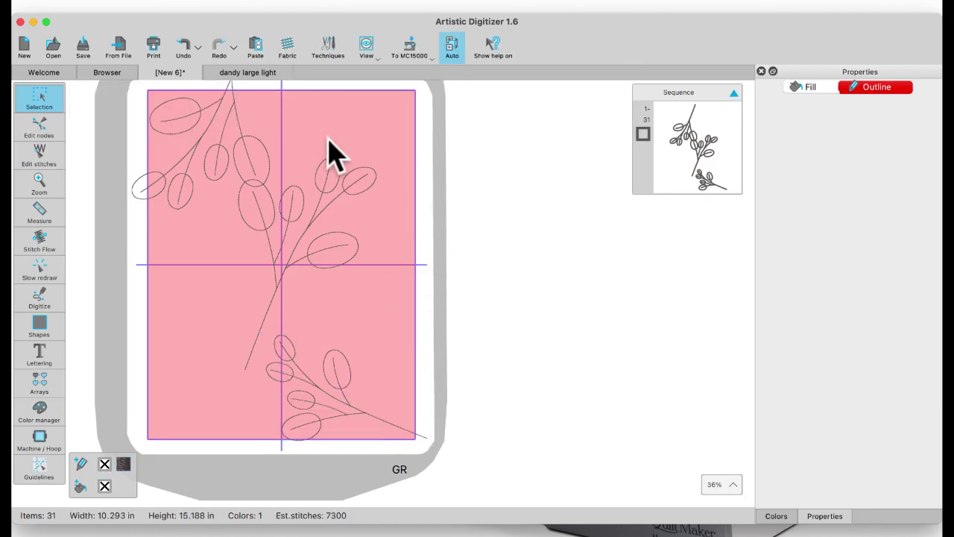
- Move the small sideways sprig to the hoop's left side so its leaves cross the edge of the stitching area
scroll(329, 142, down, 2)
click(323, 194)
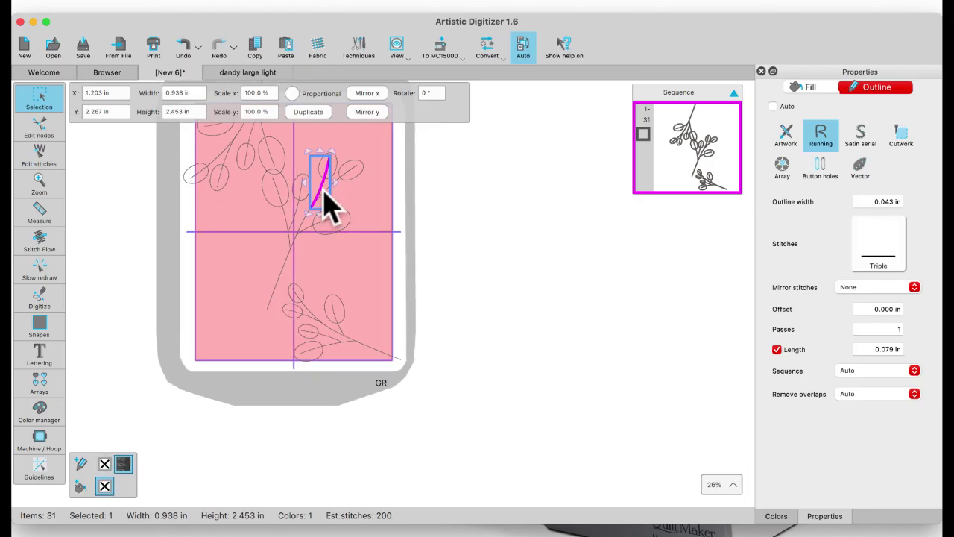
click(361, 240)
mouse_move(258, 275)
mouse_down()
mouse_move(350, 351)
mouse_move(422, 380)
mouse_up()
drag(332, 322, 234, 272)
click(259, 337)
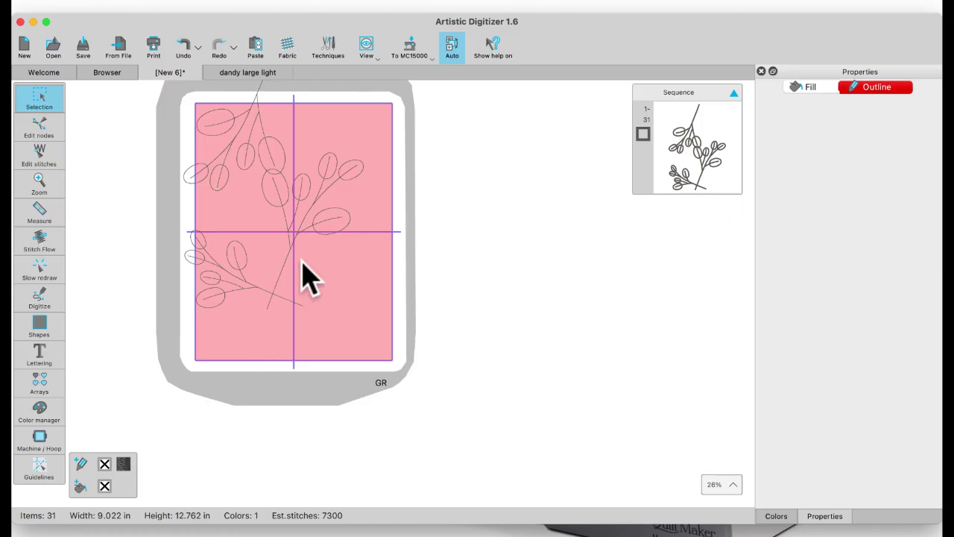
- Draw a straight vertical outline about 12.454 in long down the left edge of the hoop's stitching area
click(38, 300)
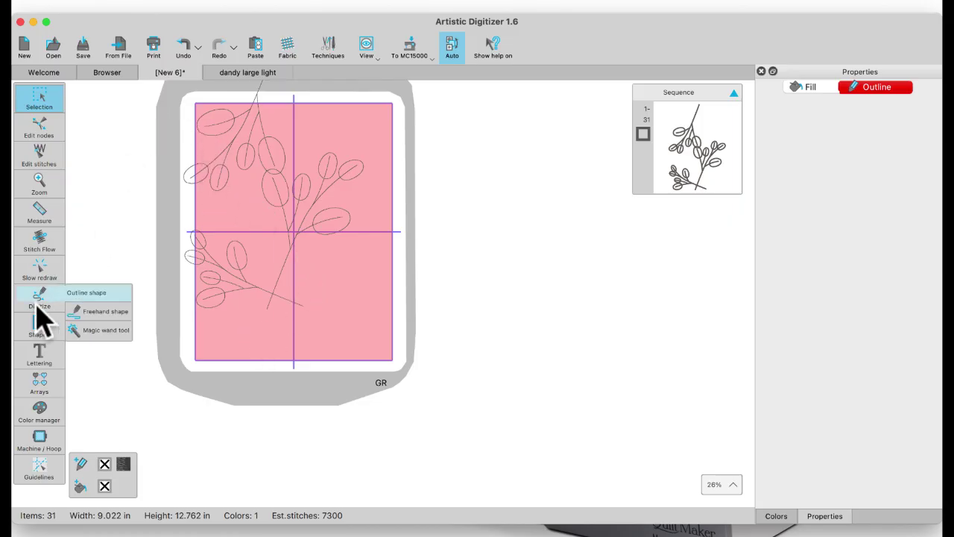
click(94, 297)
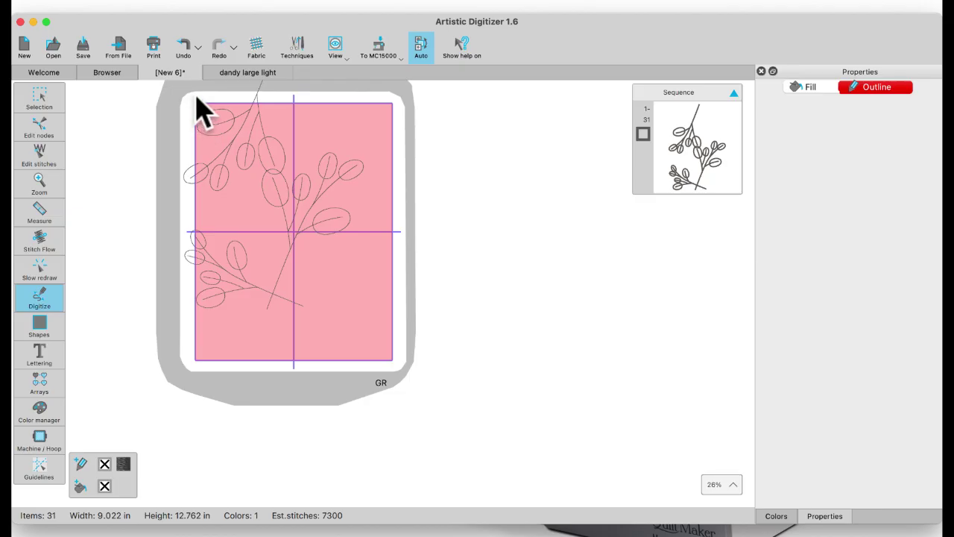
click(195, 96)
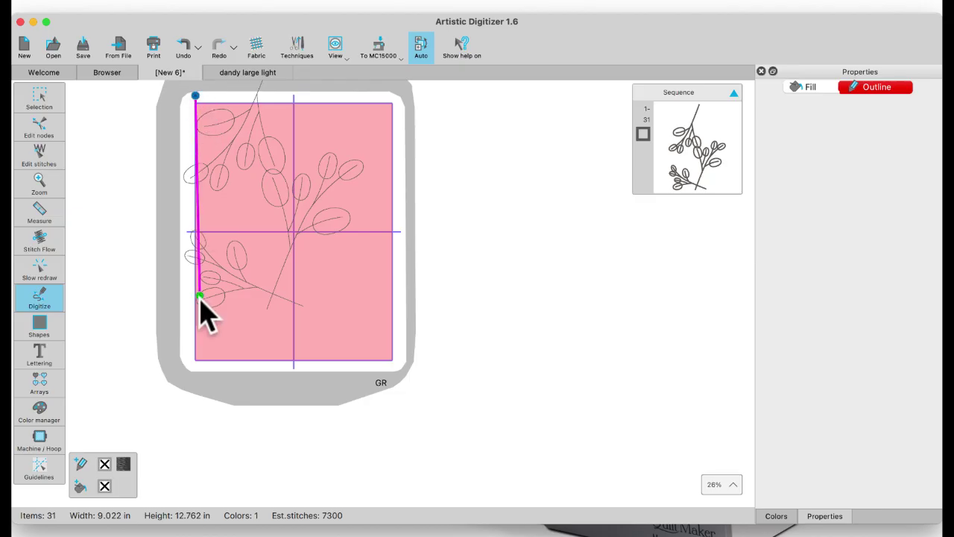
right_click(196, 366)
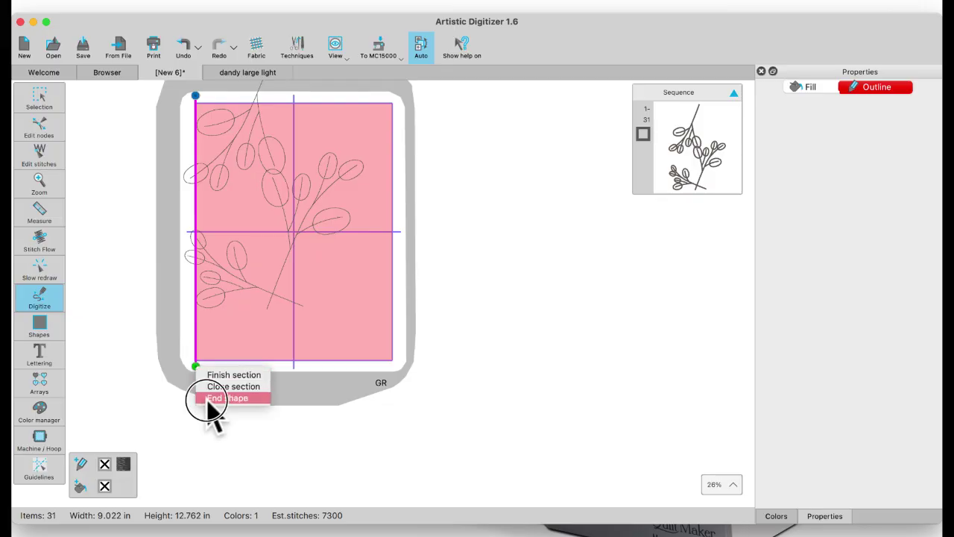
click(209, 397)
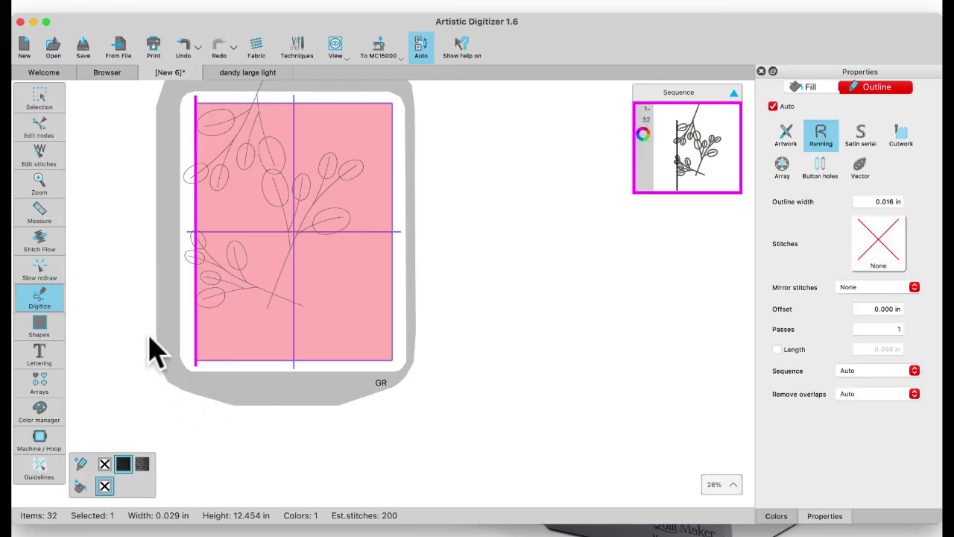
- Cut all the sprigs along the vertical line with the Knife command
click(30, 100)
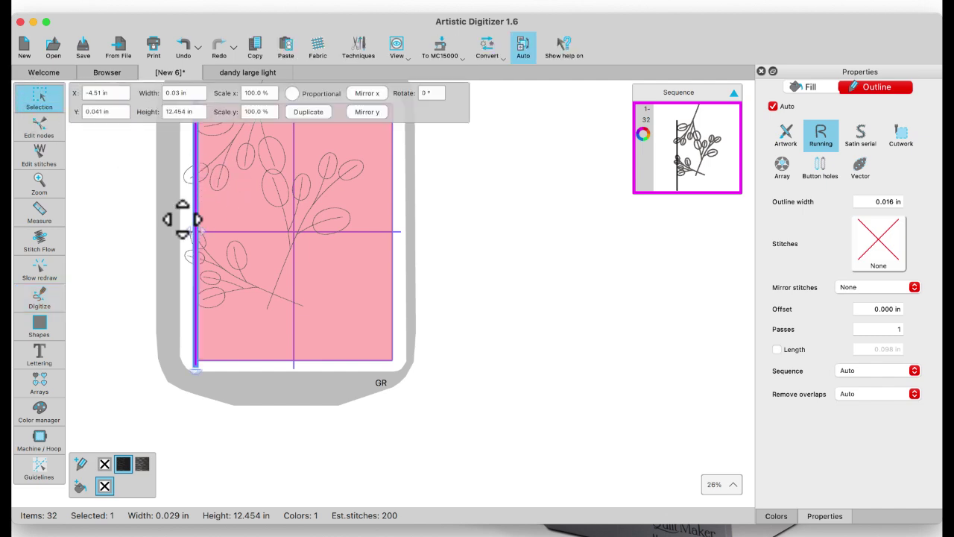
key(super+a)
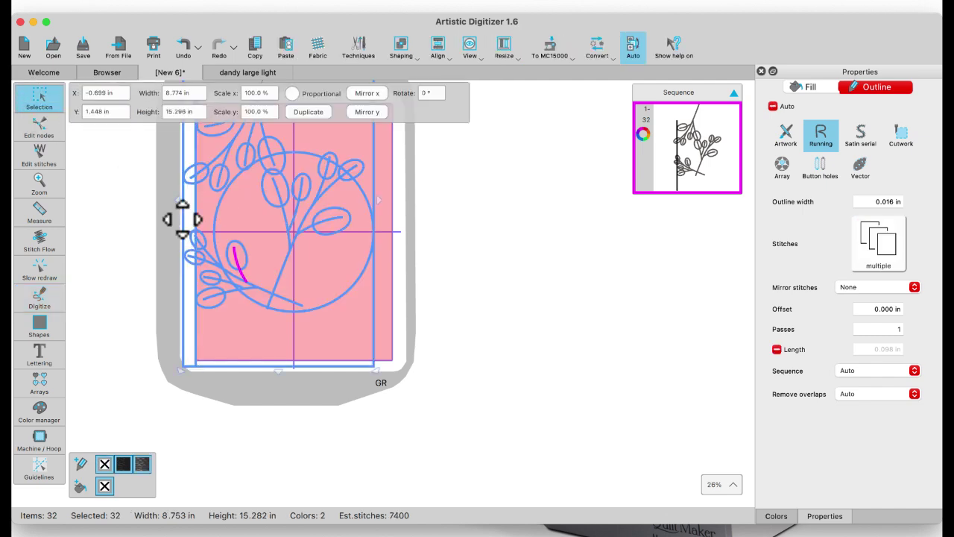
right_click(223, 202)
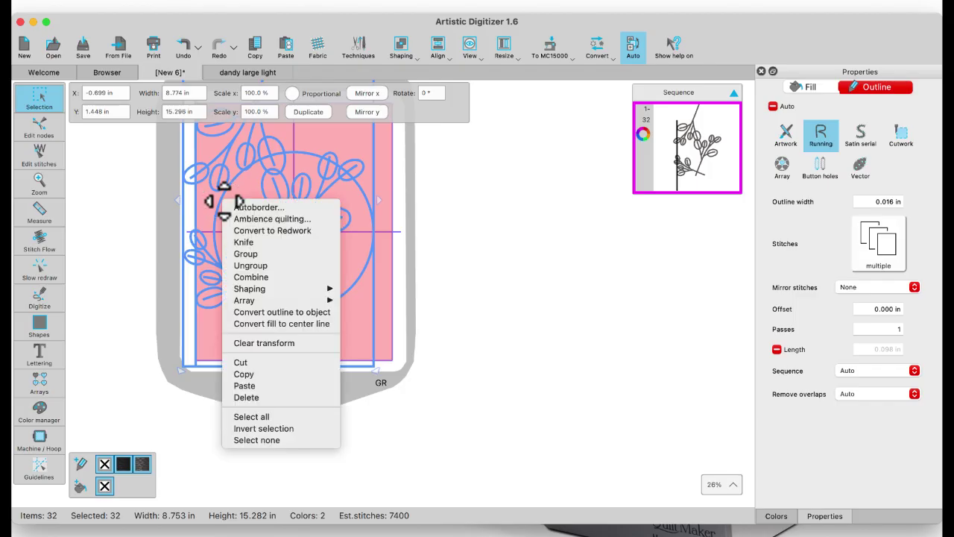
click(244, 243)
click(135, 276)
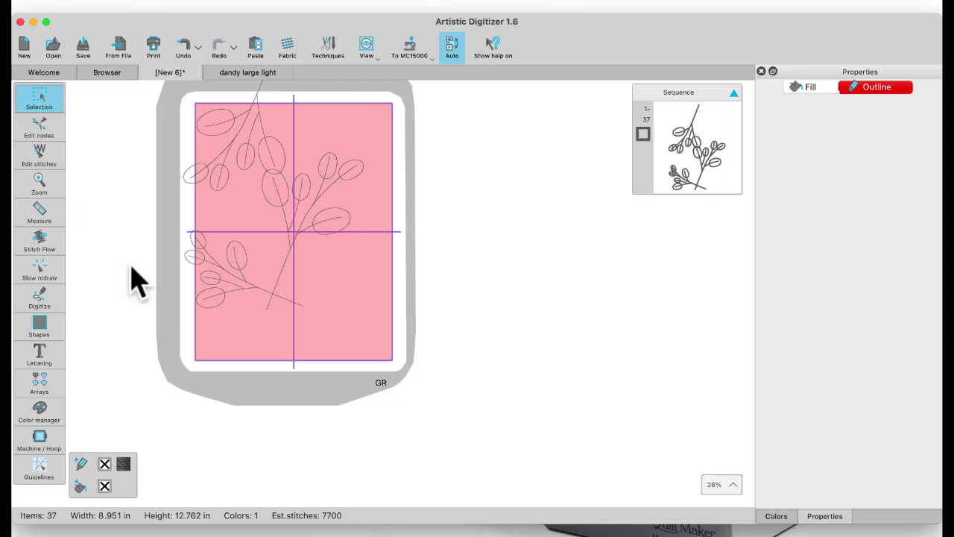
scroll(195, 274, up, 10)
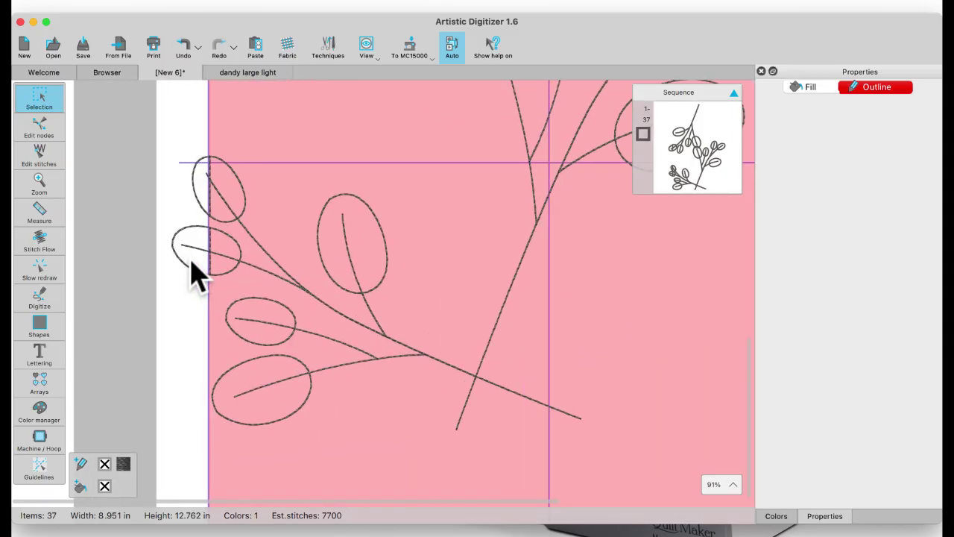
click(224, 176)
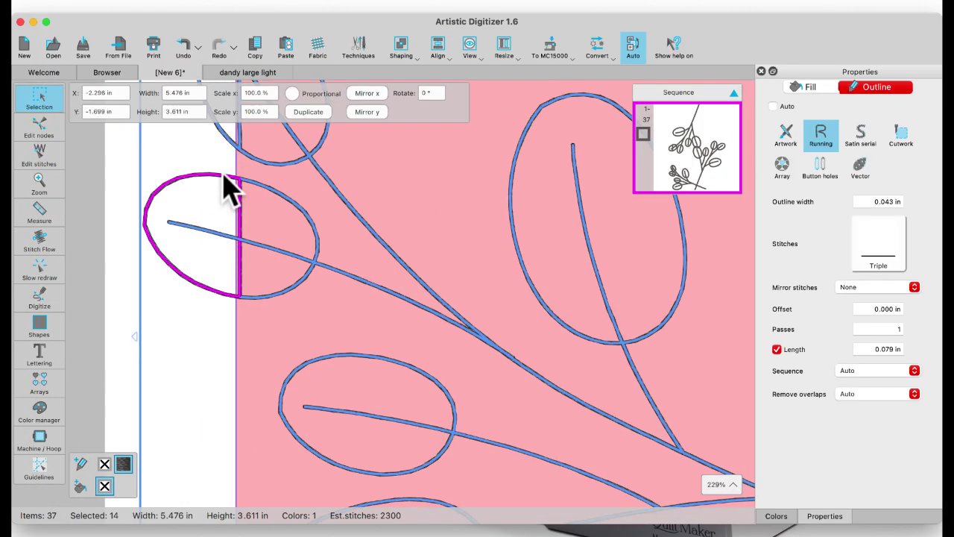
key(Delete)
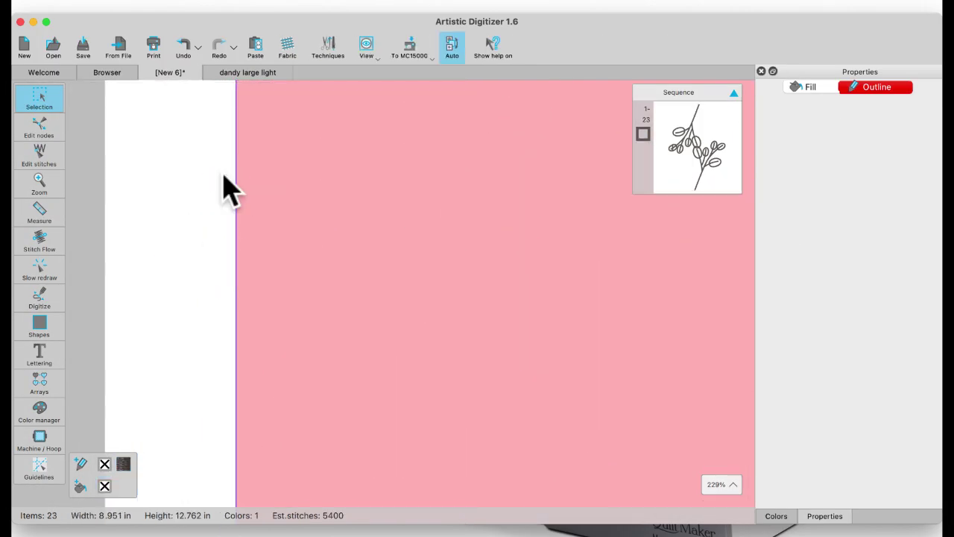
click(183, 45)
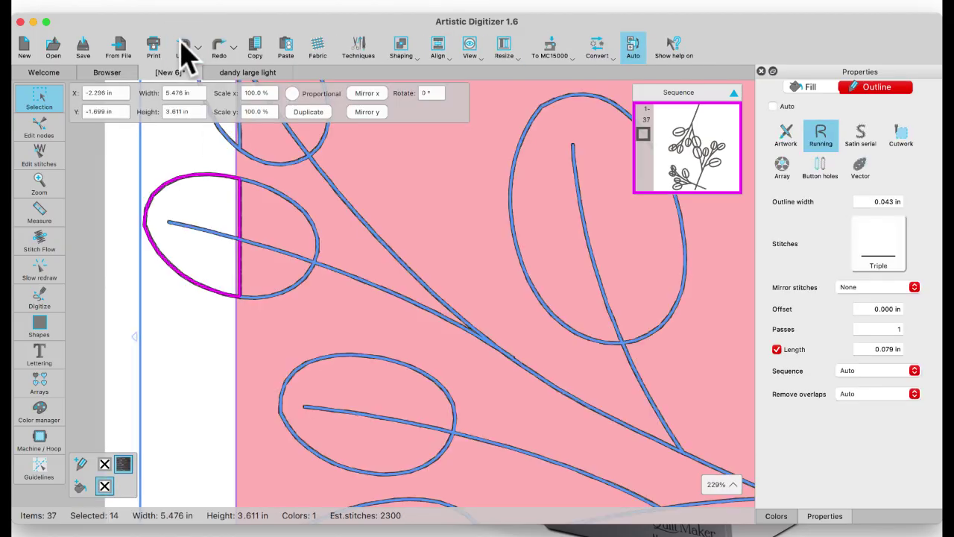
- Ungroup the small sprig at the hoop's left edge into separate pieces
click(127, 213)
click(168, 187)
right_click(203, 209)
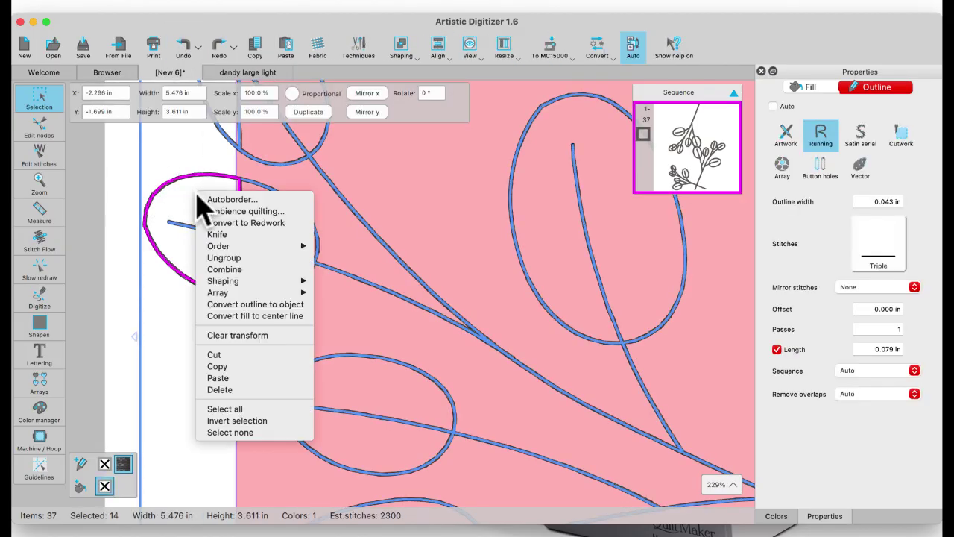
click(215, 258)
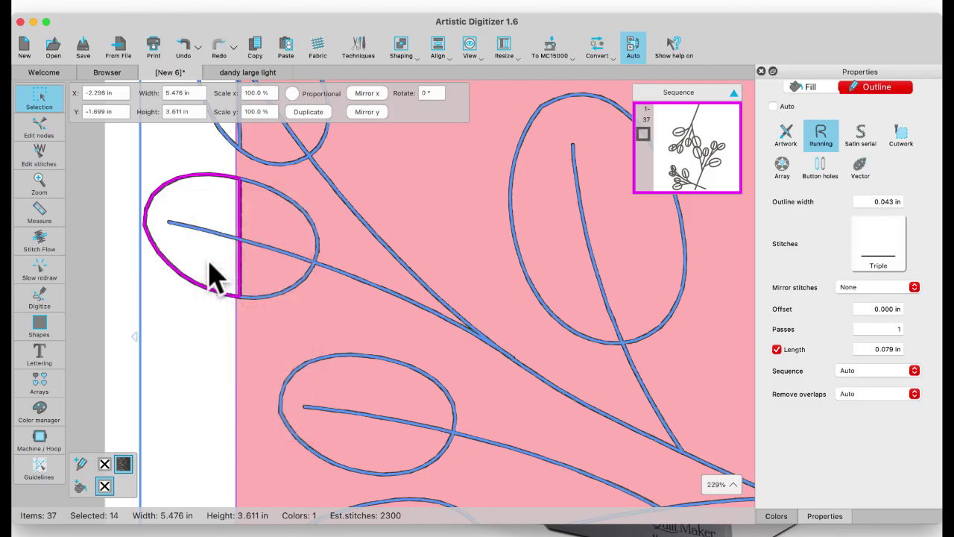
- Delete the lower leaf's outline piece and vein end that lie outside the hoop's left cut line
click(127, 195)
click(182, 179)
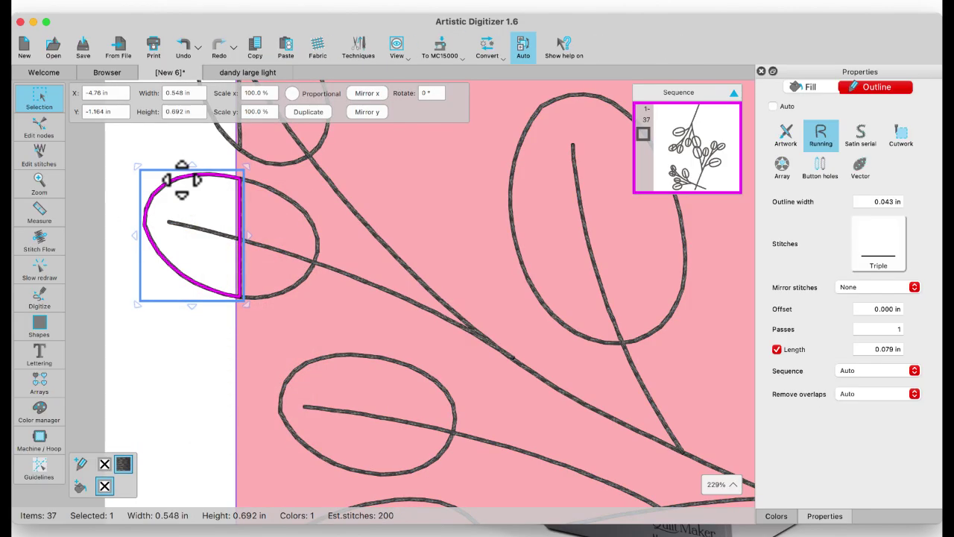
key(Delete)
click(208, 237)
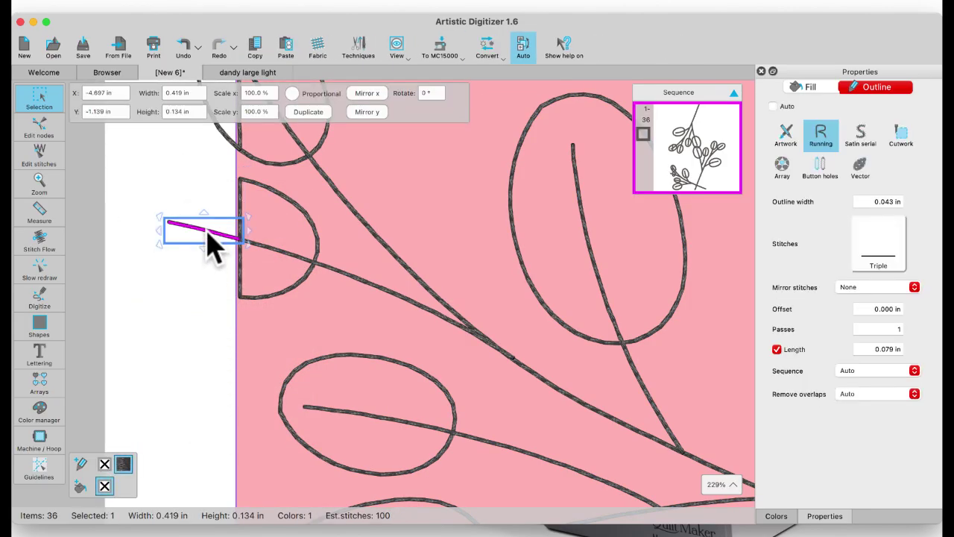
key(Delete)
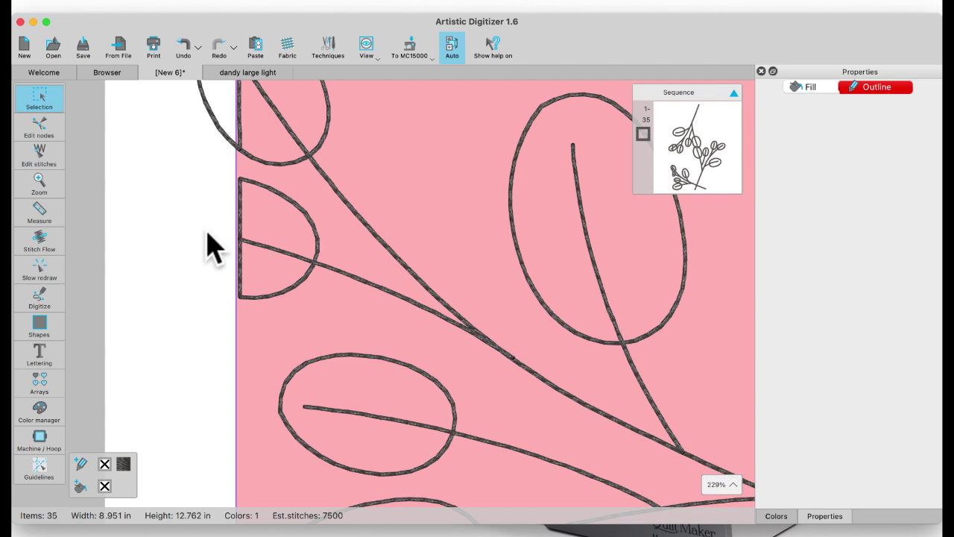
- Delete the small sprig's end-leaf outline piece and stem tip that extend past the hoop's left edge
click(220, 128)
key(Delete)
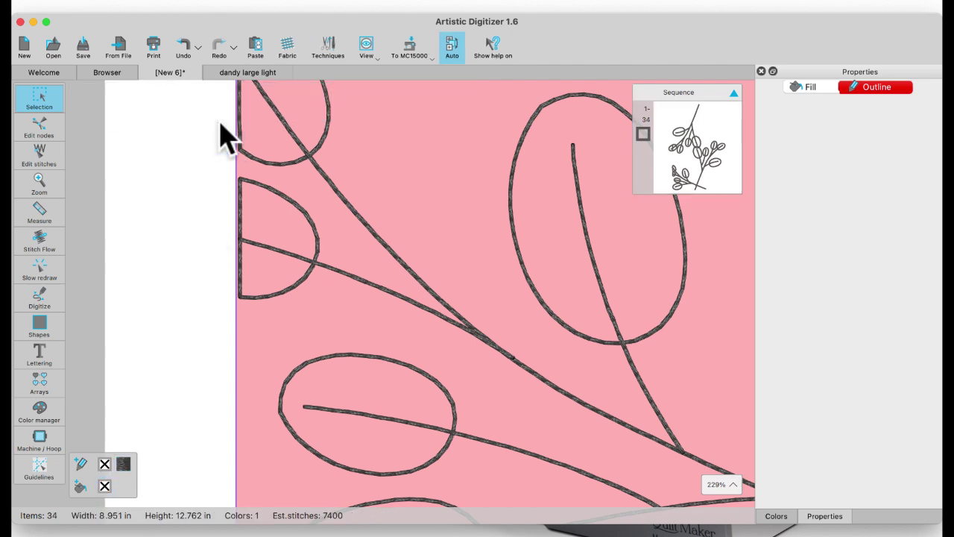
scroll(224, 134, up, 5)
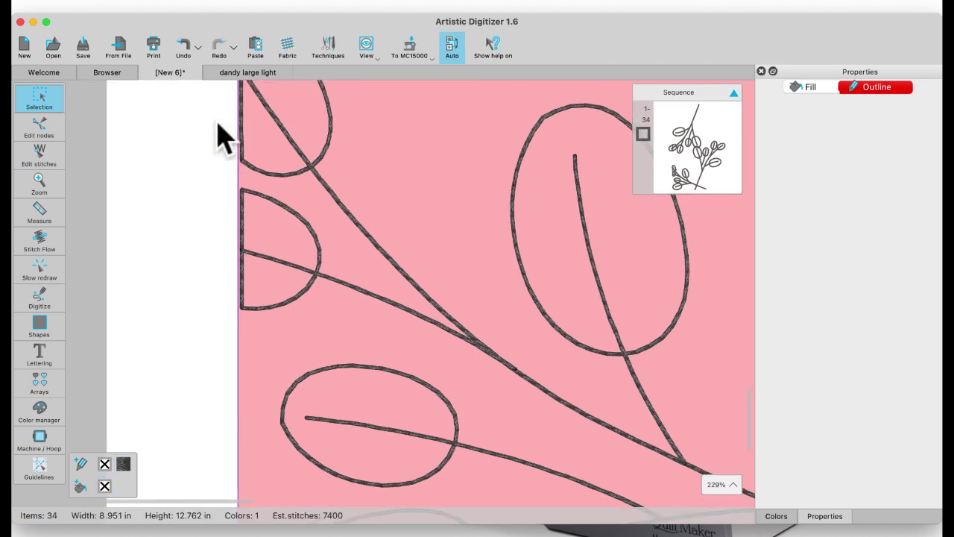
click(239, 216)
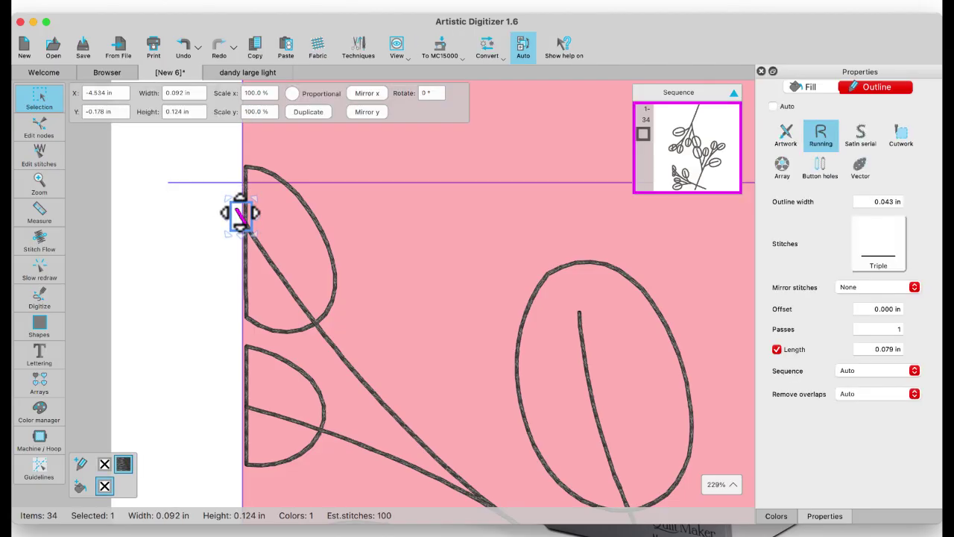
key(Delete)
- Ungroup the large upper sprig whose leaf crosses the hoop's left edge
scroll(240, 142, up, 6)
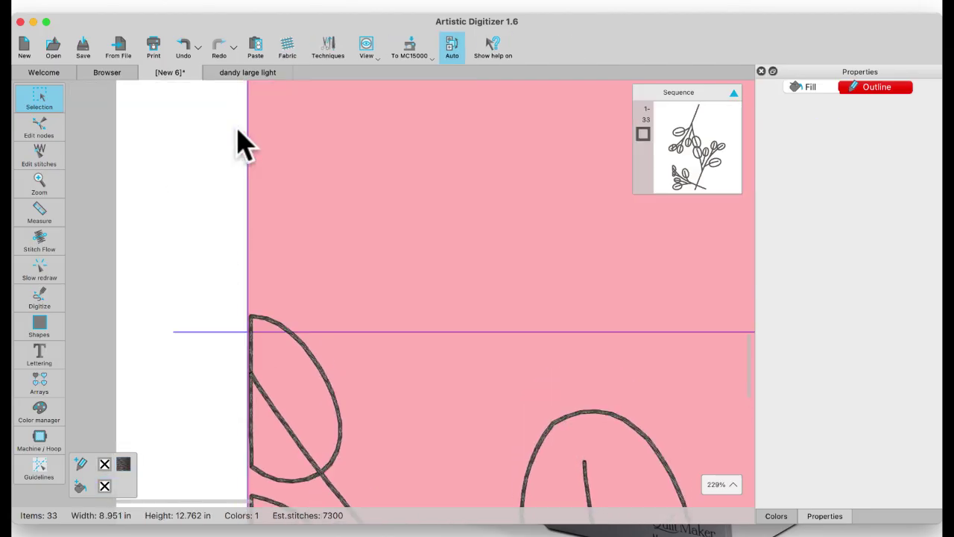
scroll(237, 130, up, 5)
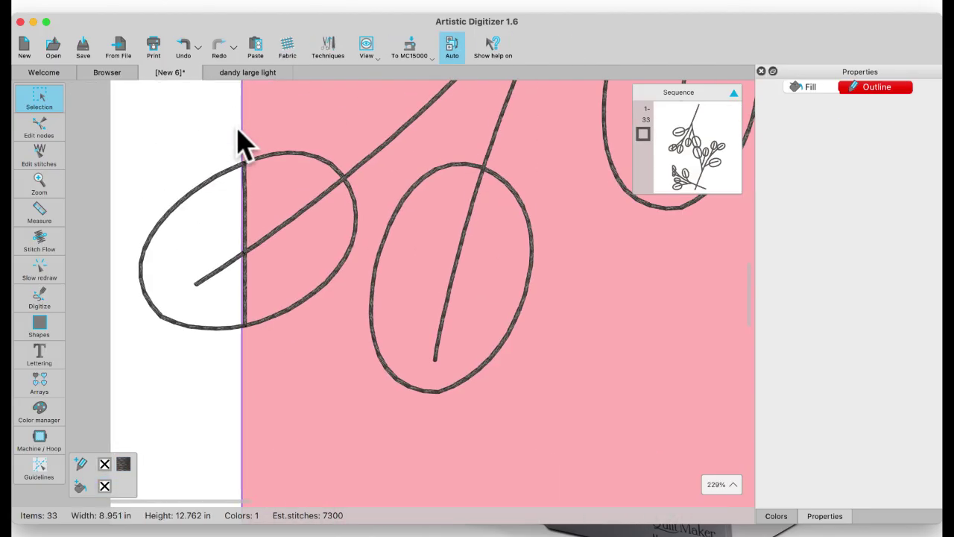
click(209, 193)
right_click(209, 191)
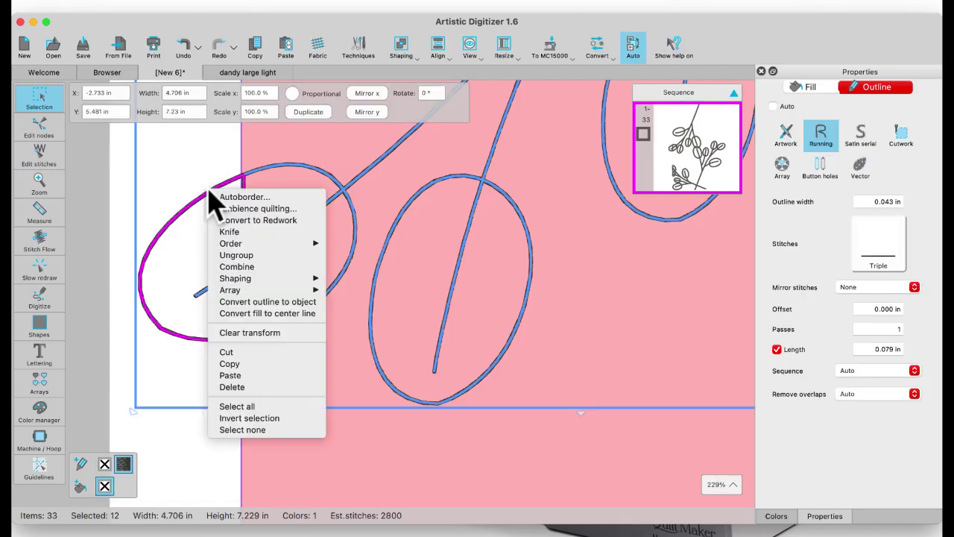
click(231, 256)
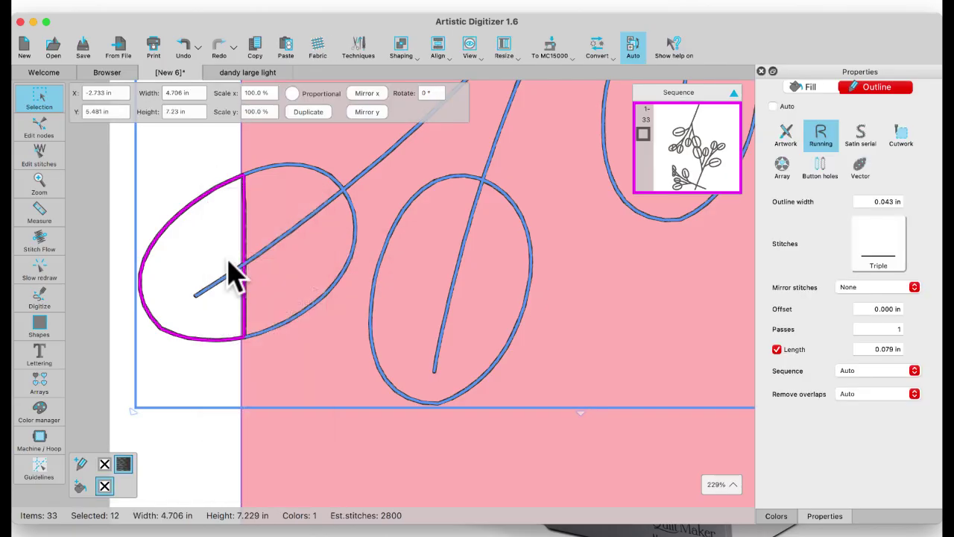
- Delete the upper sprig's leaf outline piece and vein end outside the hoop's left edge
click(140, 218)
click(177, 218)
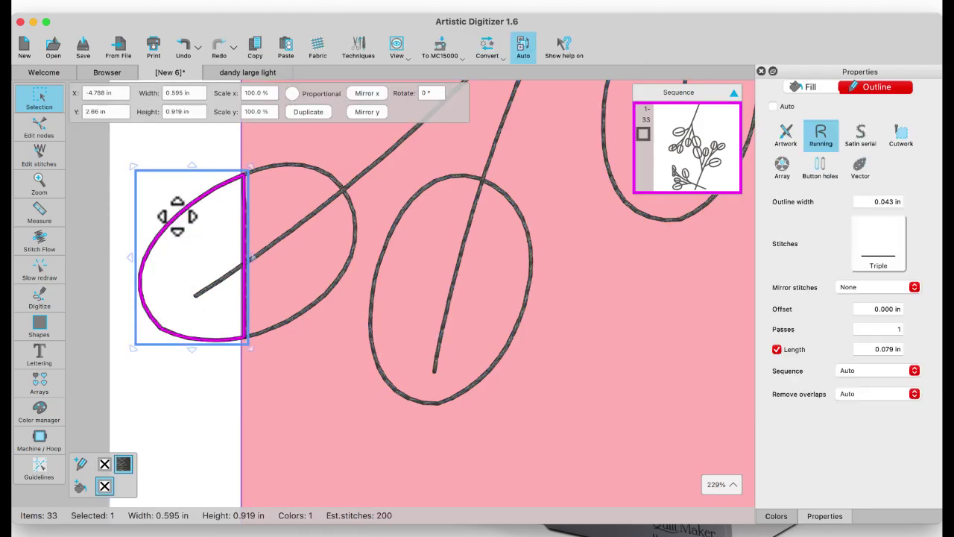
key(Delete)
right_click(218, 279)
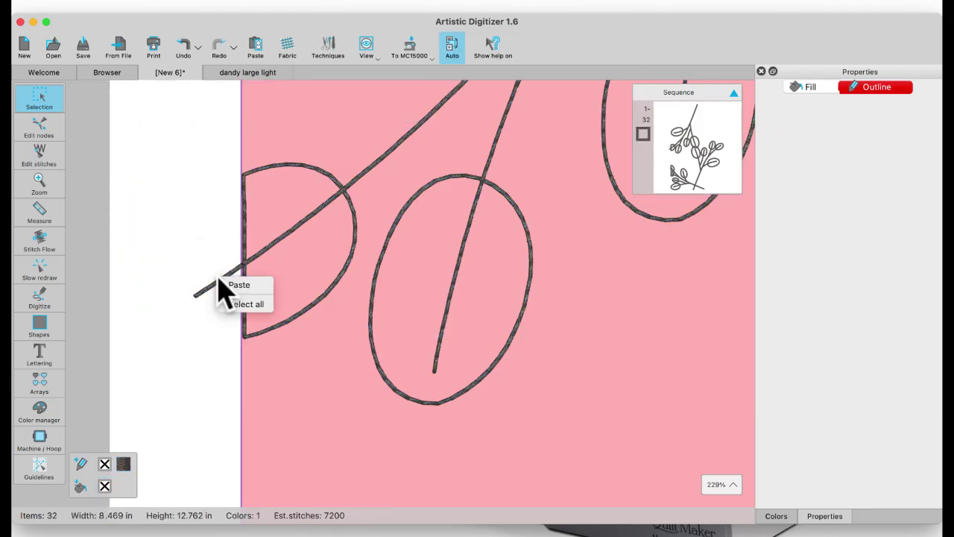
click(208, 306)
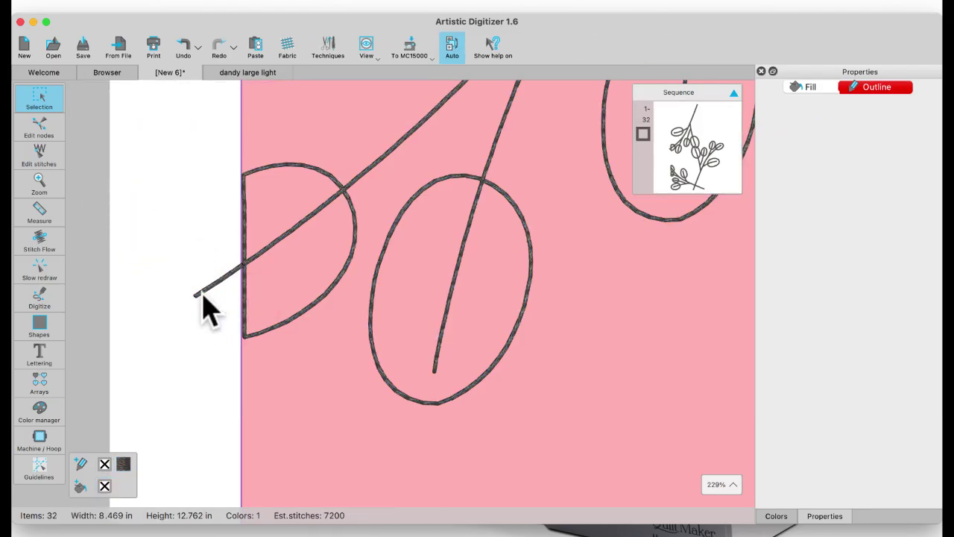
click(214, 288)
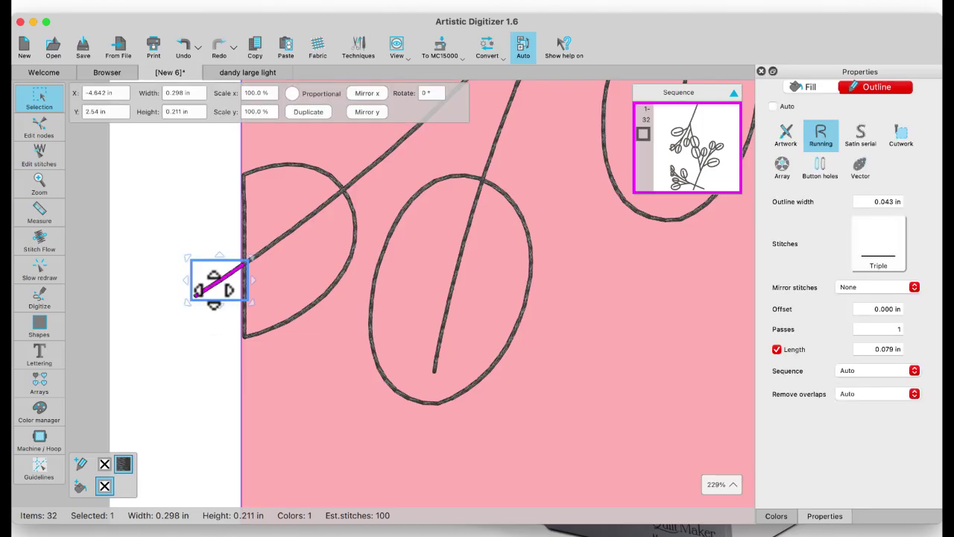
key(Delete)
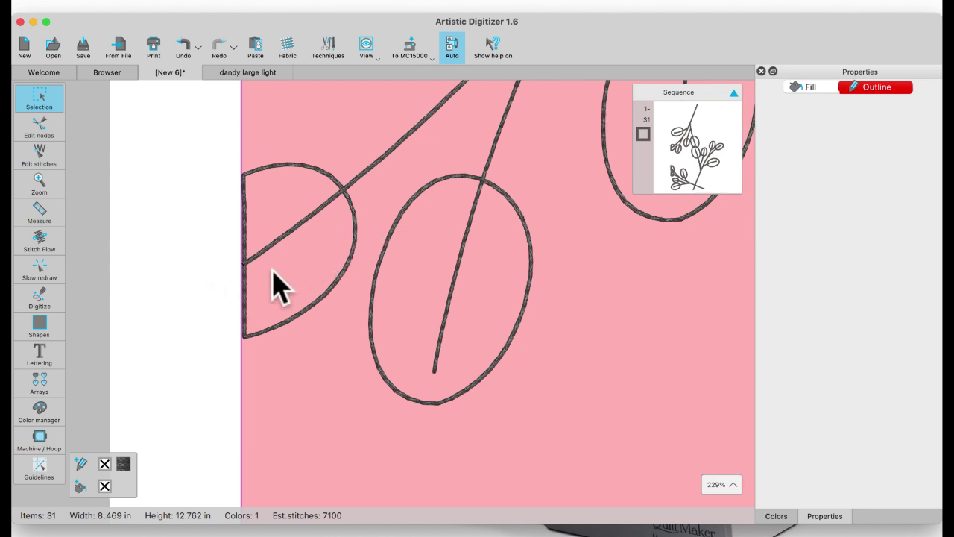
scroll(339, 223, down, 5)
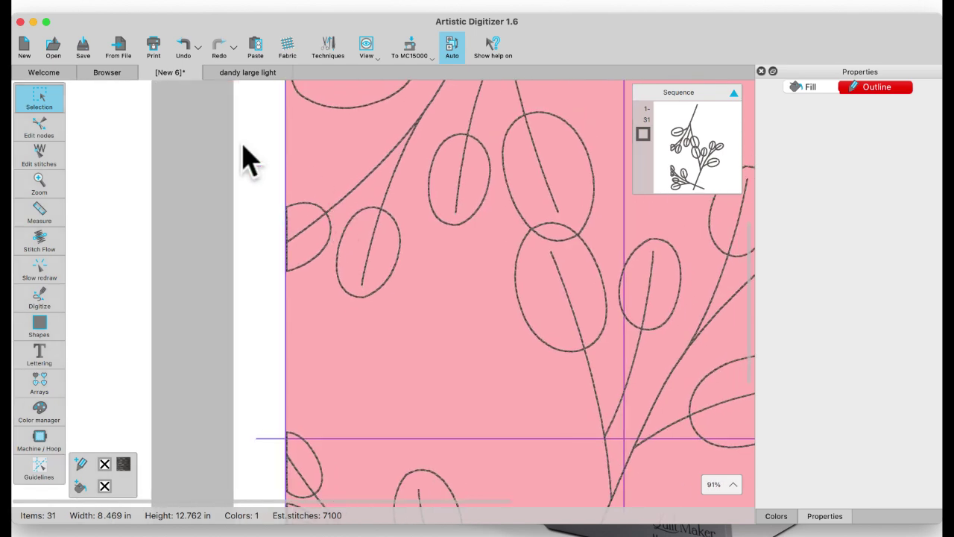
- Open the color multi flowers design from the May 18 folder
click(107, 73)
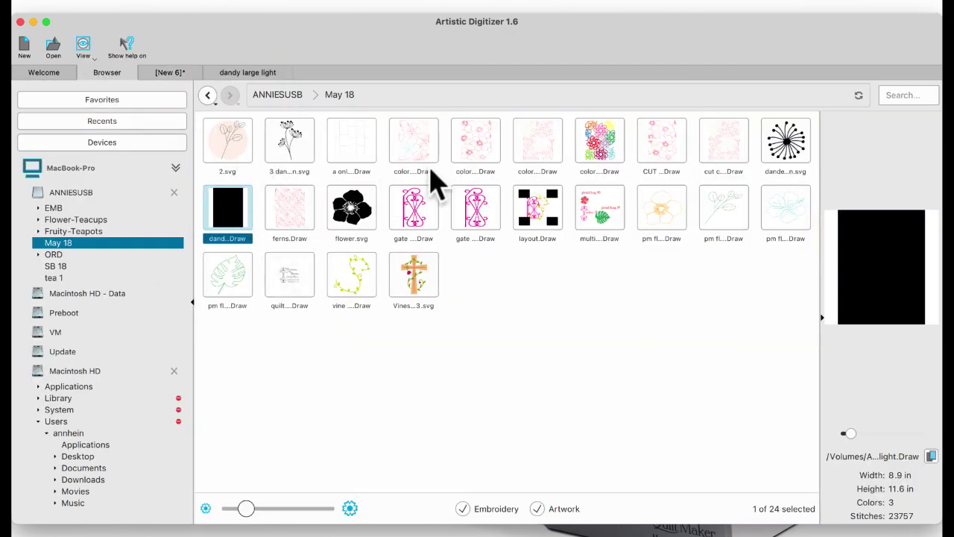
double_click(490, 146)
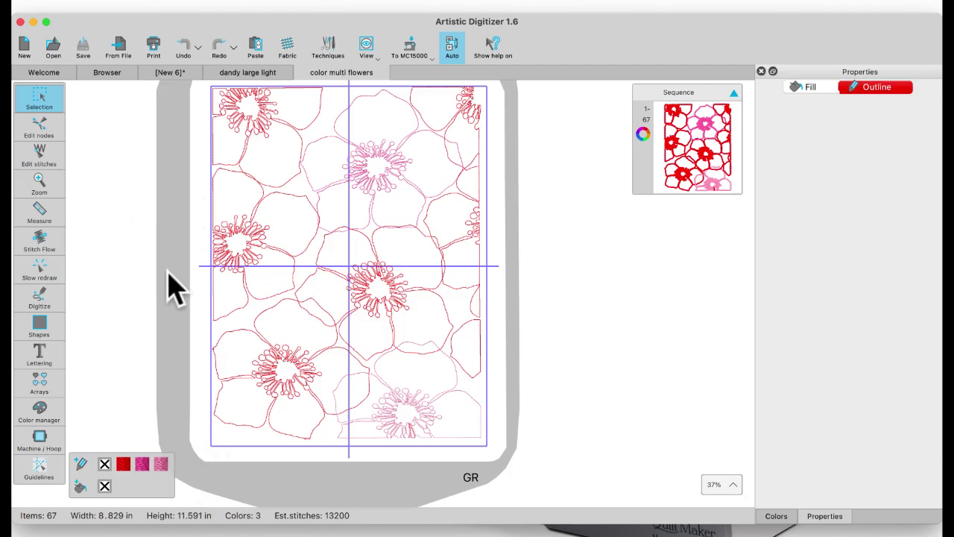
scroll(230, 240, up, 1)
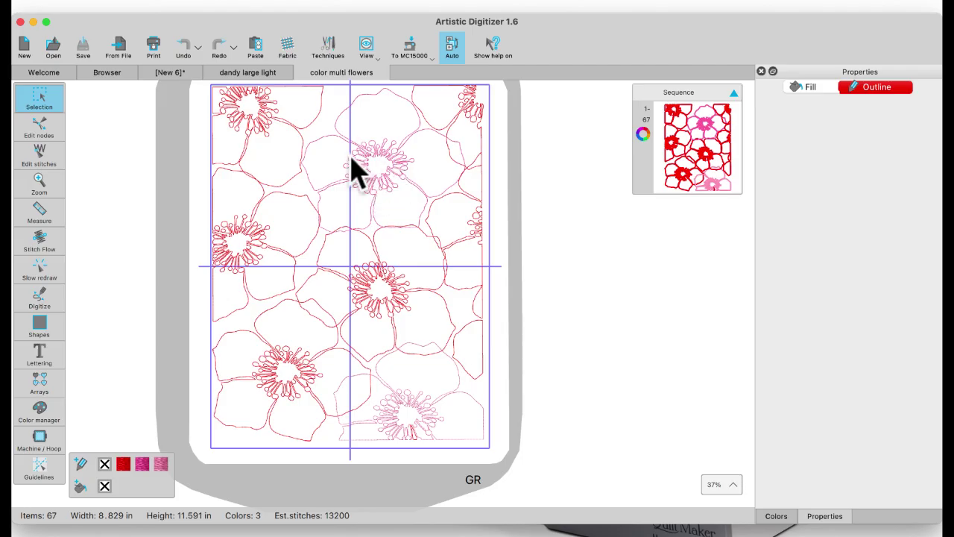
- Select the flower stitched in the darker pink by its color to inspect it, and clear the selection
right_click(141, 467)
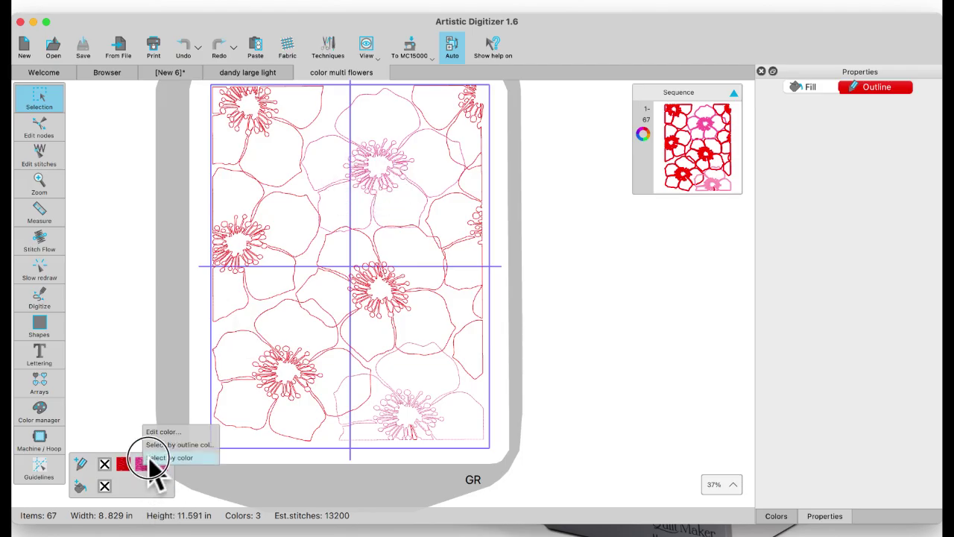
click(150, 457)
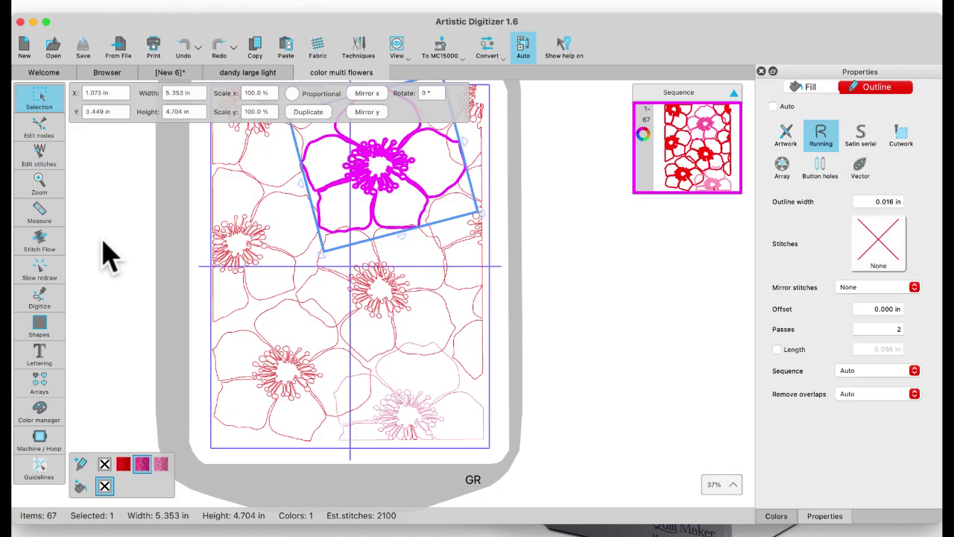
scroll(103, 239, down, 3)
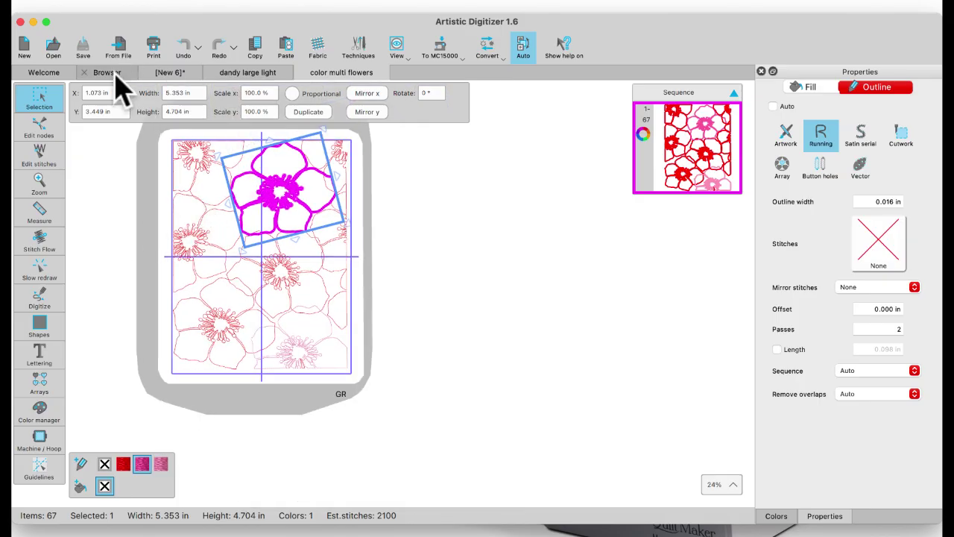
click(411, 227)
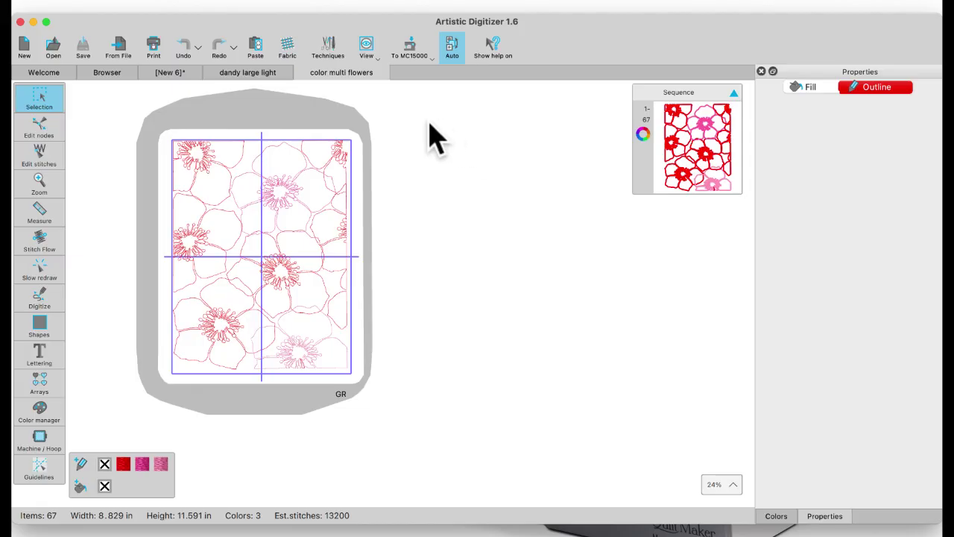
- Open the three-stem dandelion SVG from the May 18 folder and examine its flower heads up close
click(108, 74)
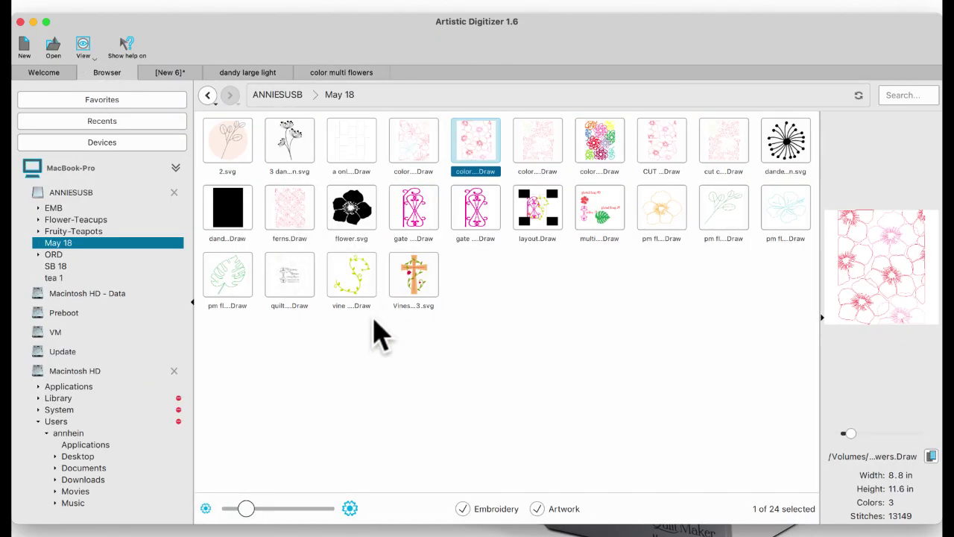
double_click(289, 149)
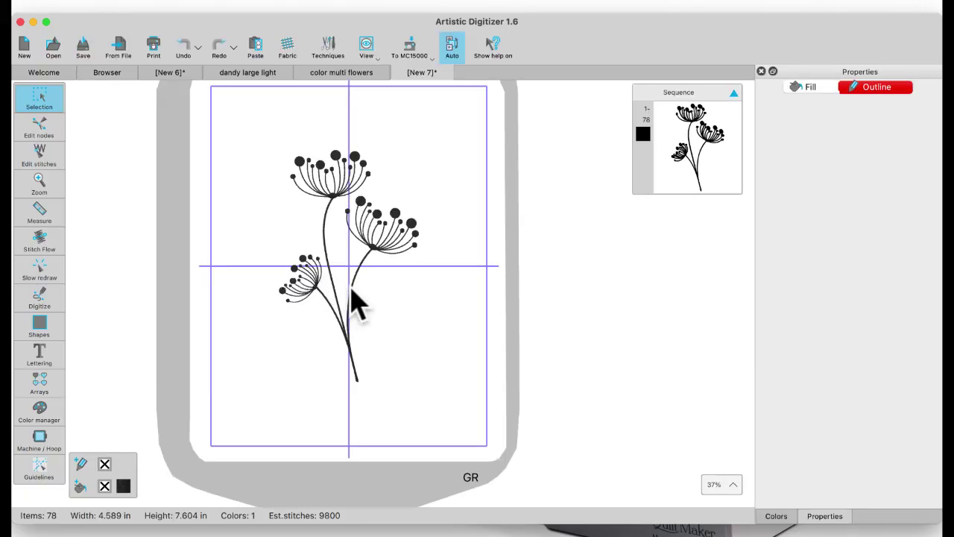
scroll(354, 266, up, 5)
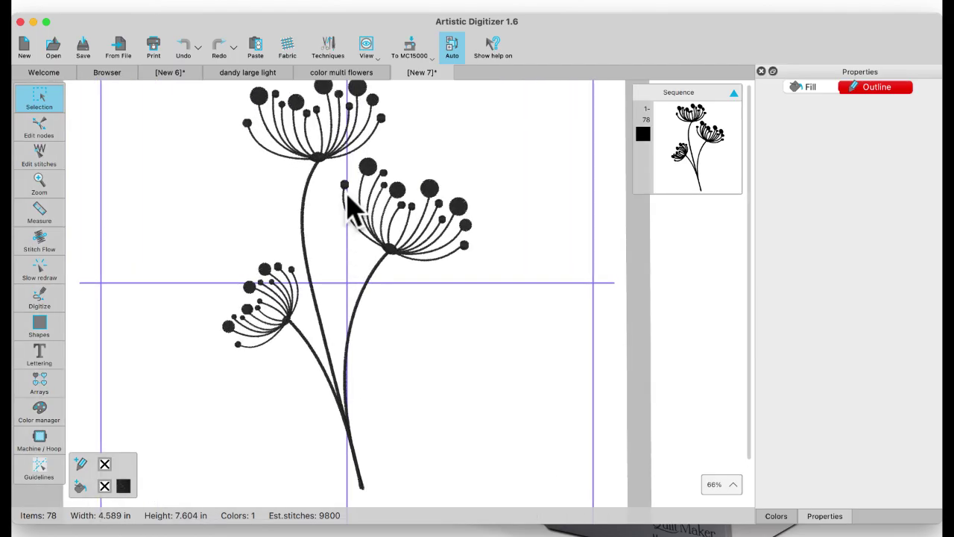
scroll(350, 209, up, 10)
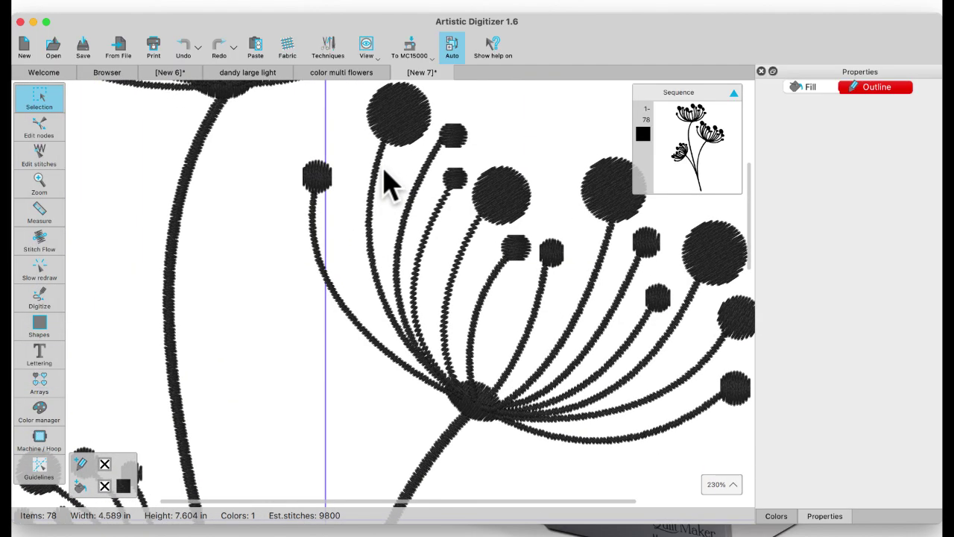
scroll(399, 170, down, 6)
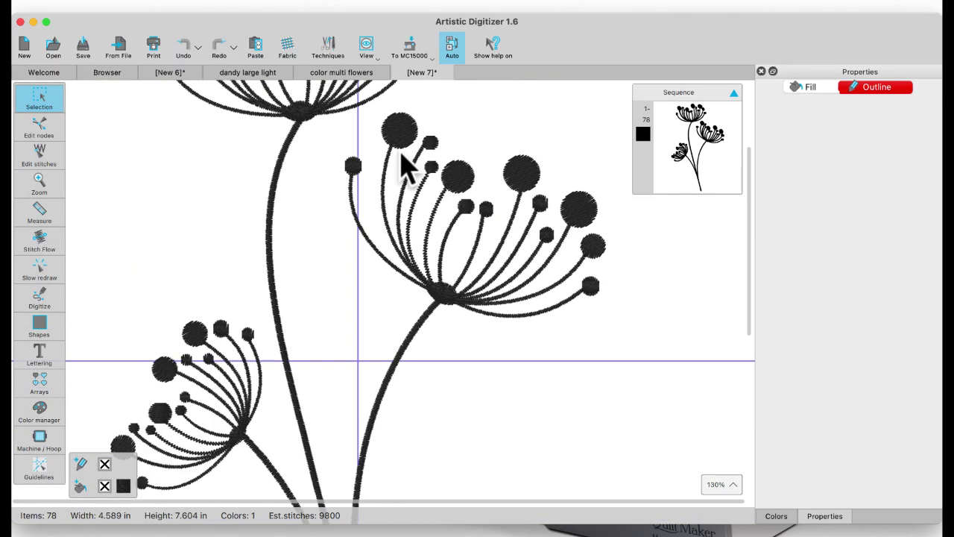
- Delete the three long stems of the dandelion artwork, keeping only the flower heads
click(291, 198)
scroll(291, 198, down, 4)
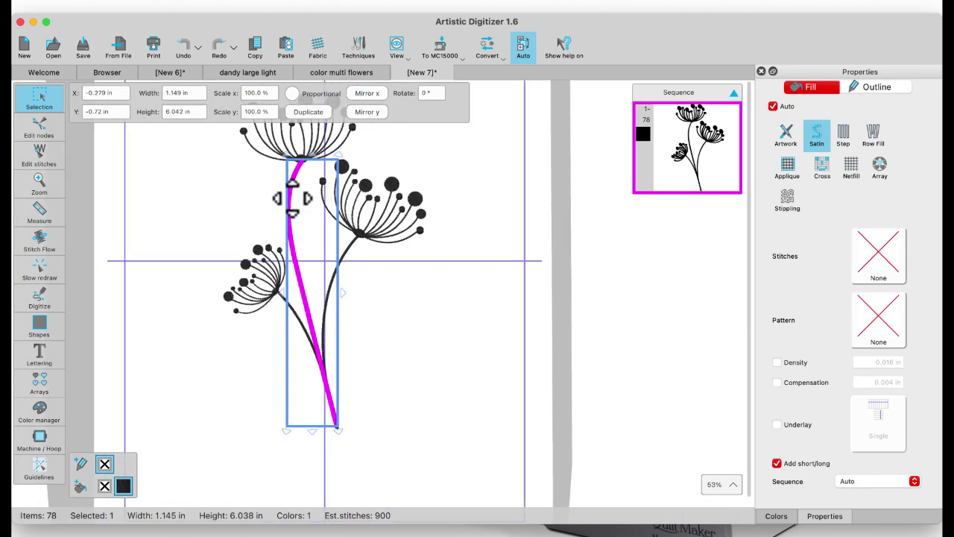
key(Delete)
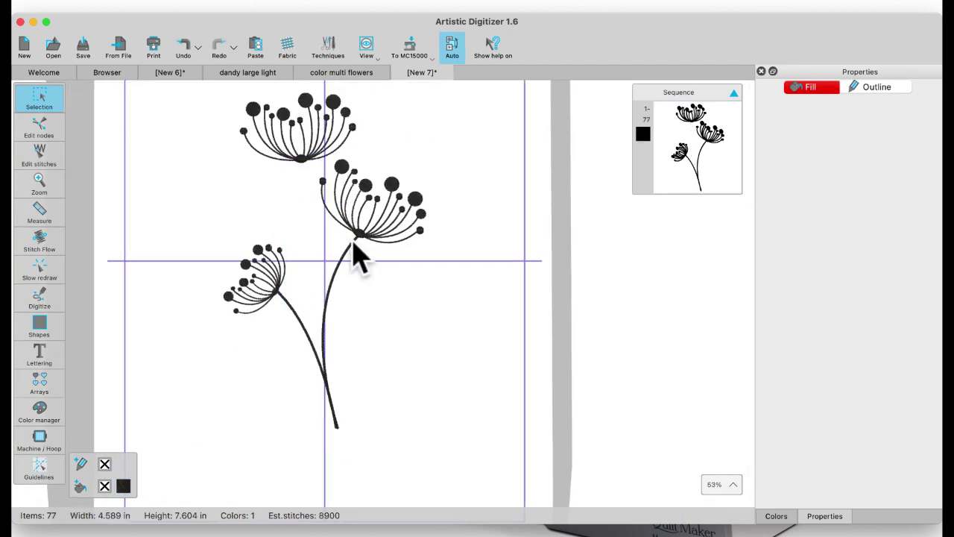
click(347, 266)
key(Delete)
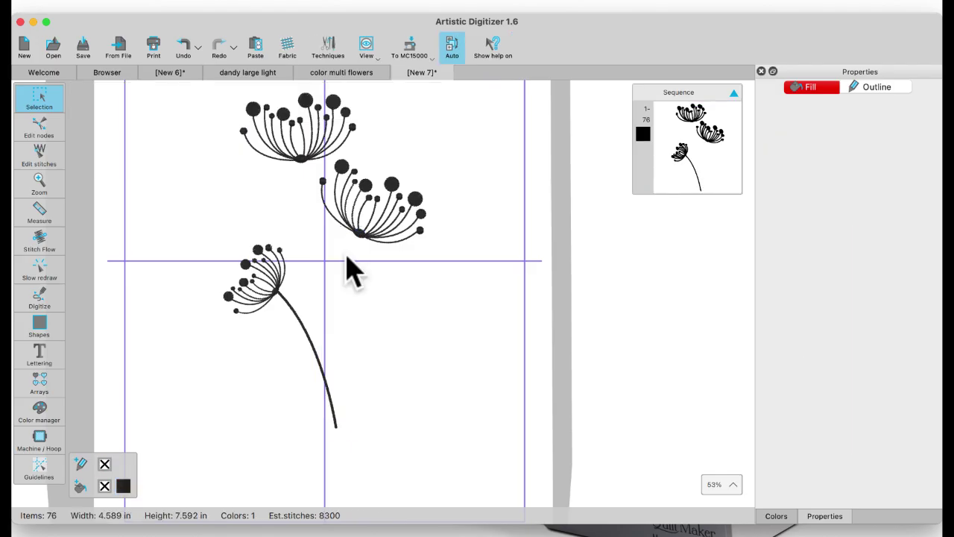
click(307, 331)
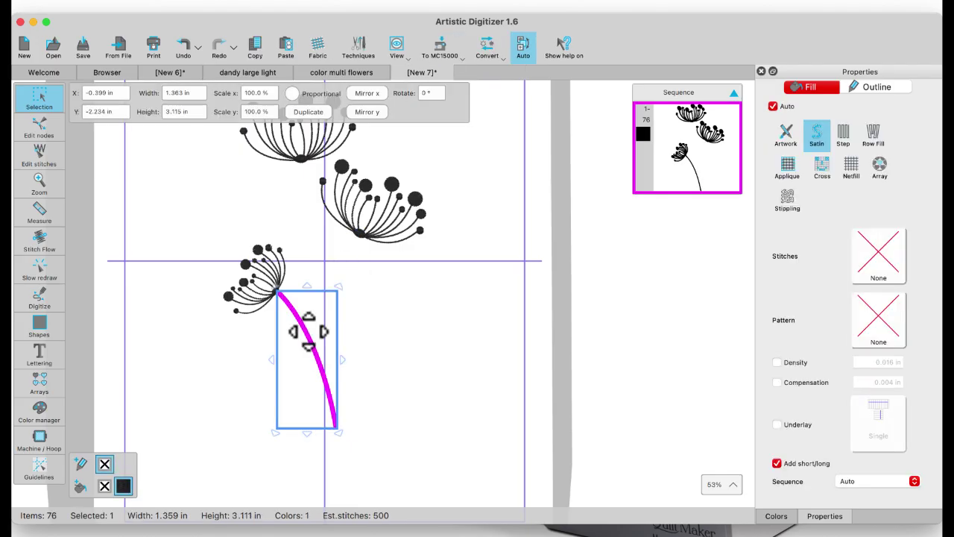
key(Delete)
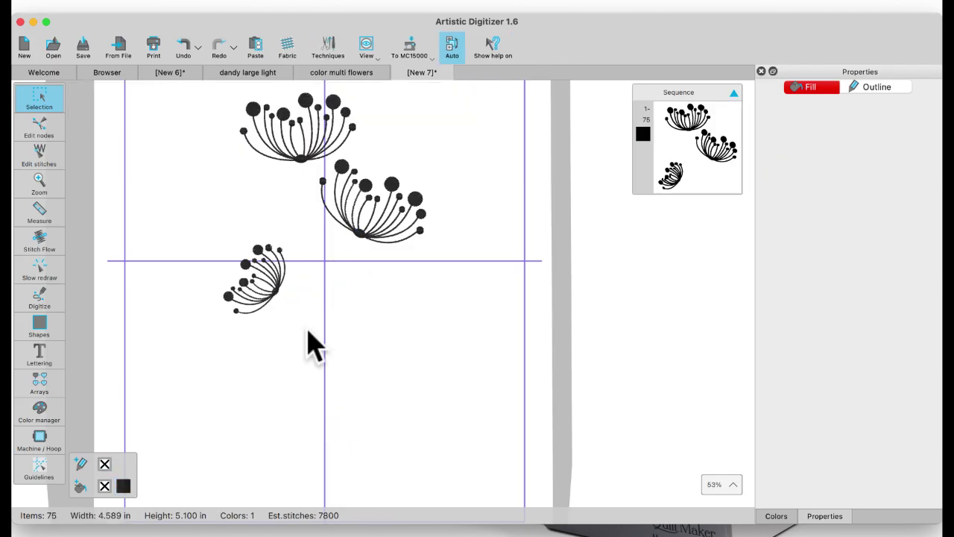
- Open the dandy large light design from the May 18 folder to view its scattered dandelion heads
click(114, 78)
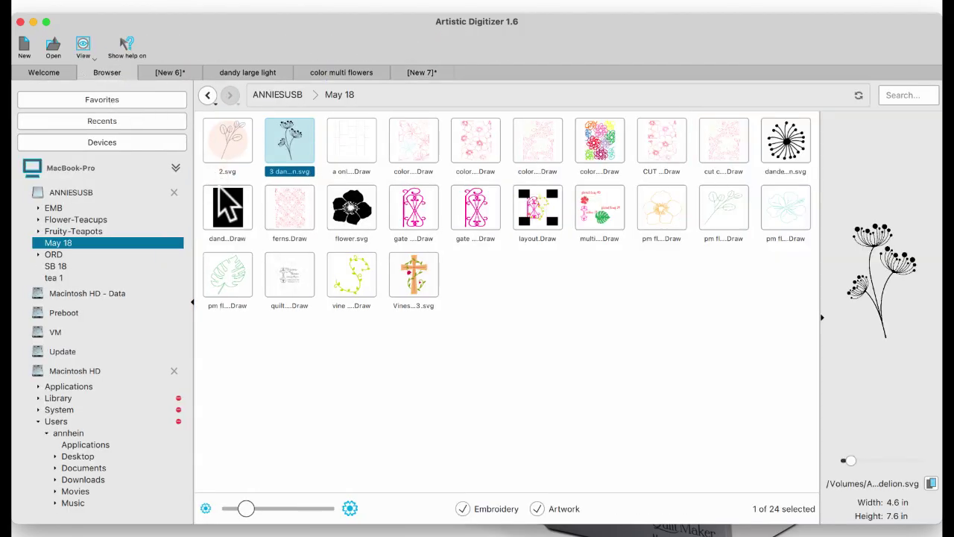
click(234, 216)
double_click(230, 212)
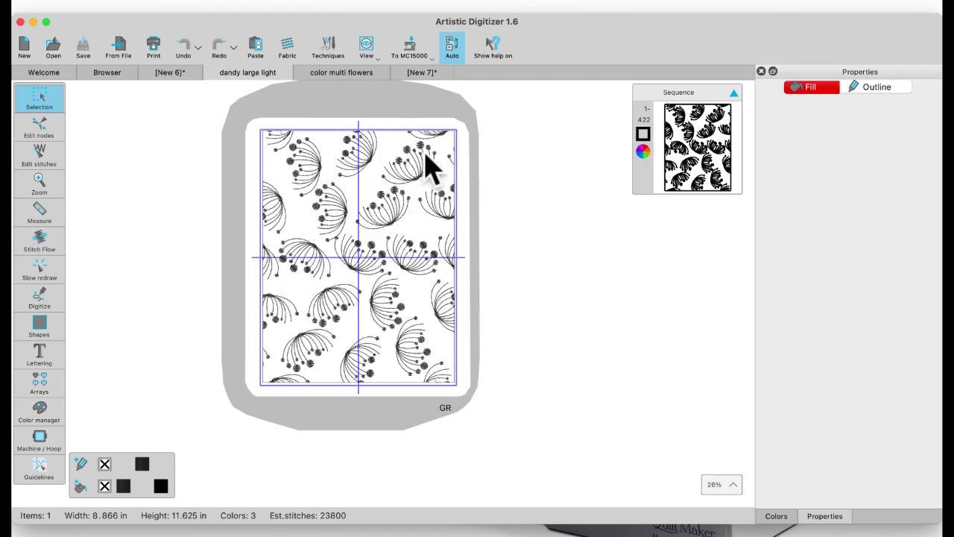
- Start a new blank design and search the clipart library by name for "flo"
click(105, 72)
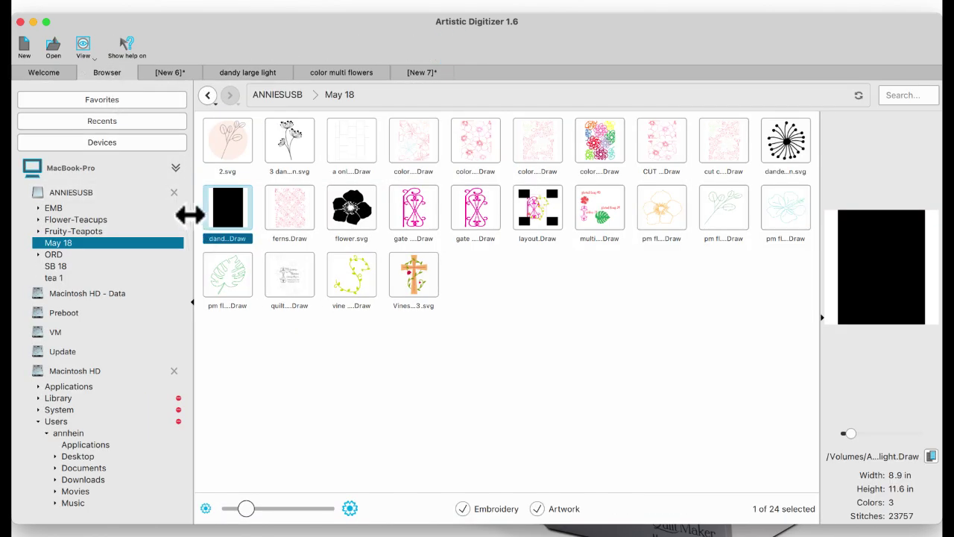
click(161, 75)
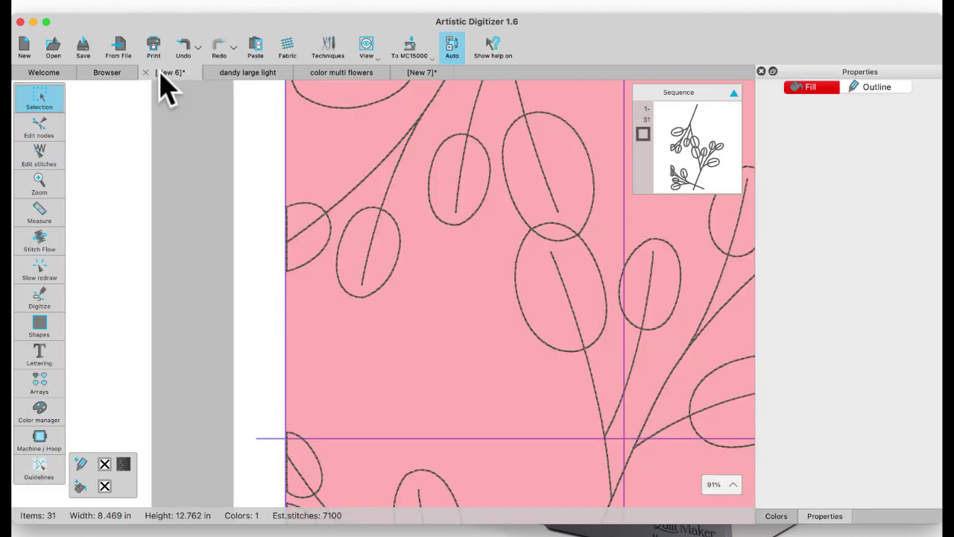
click(25, 57)
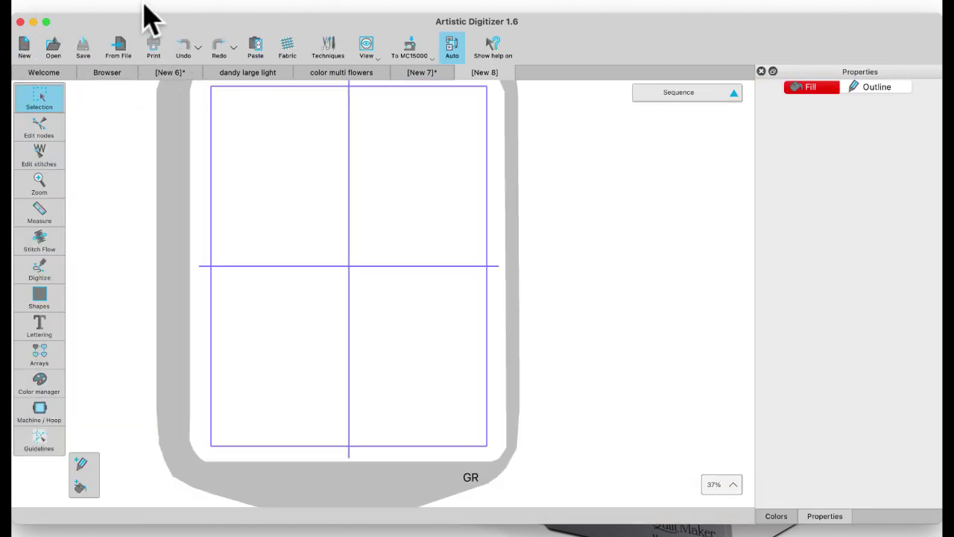
click(187, 6)
mouse_move(195, 106)
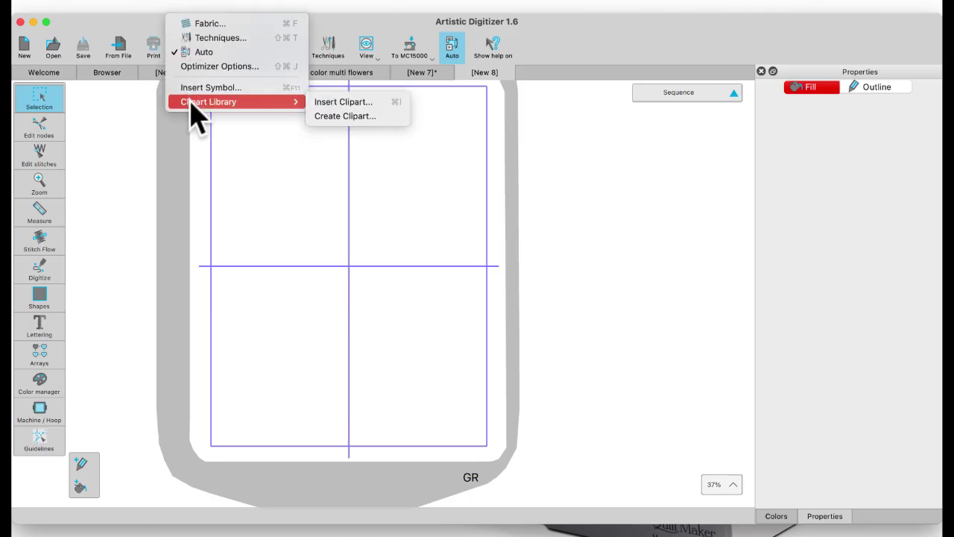
click(341, 105)
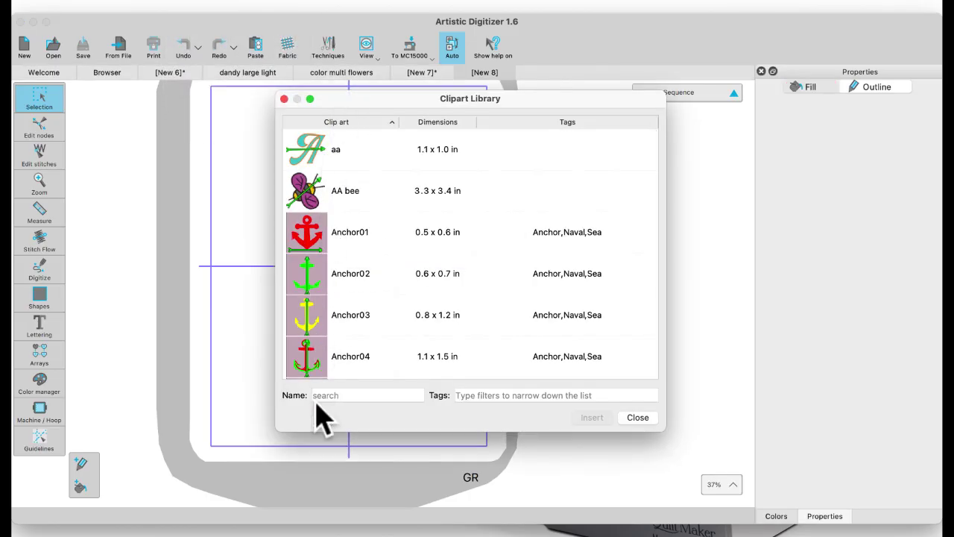
click(322, 395)
text(flo)
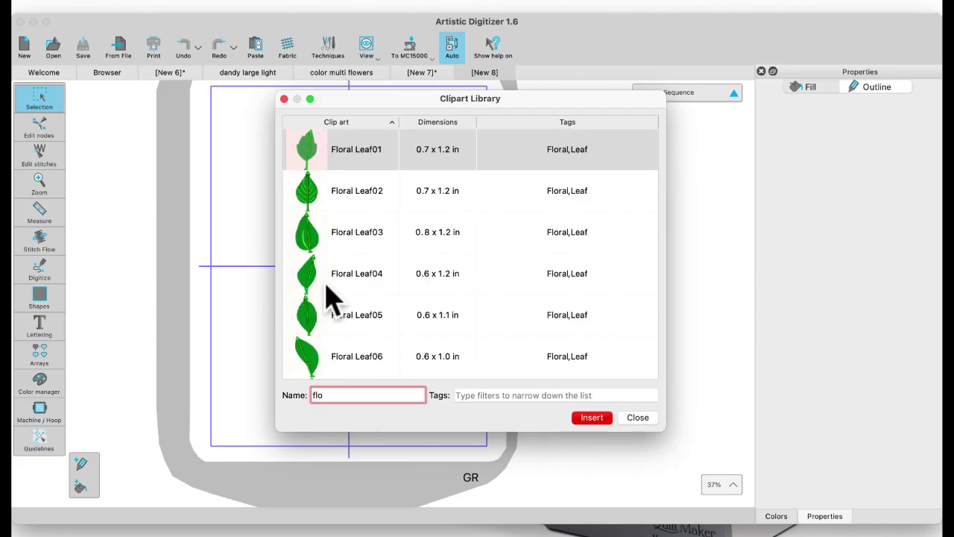
- Insert the Floral40 hibiscus clipart into the lower middle of the hoop, about 4.8 in wide and 4.75 in high
scroll(333, 298, down, 15)
scroll(328, 282, down, 15)
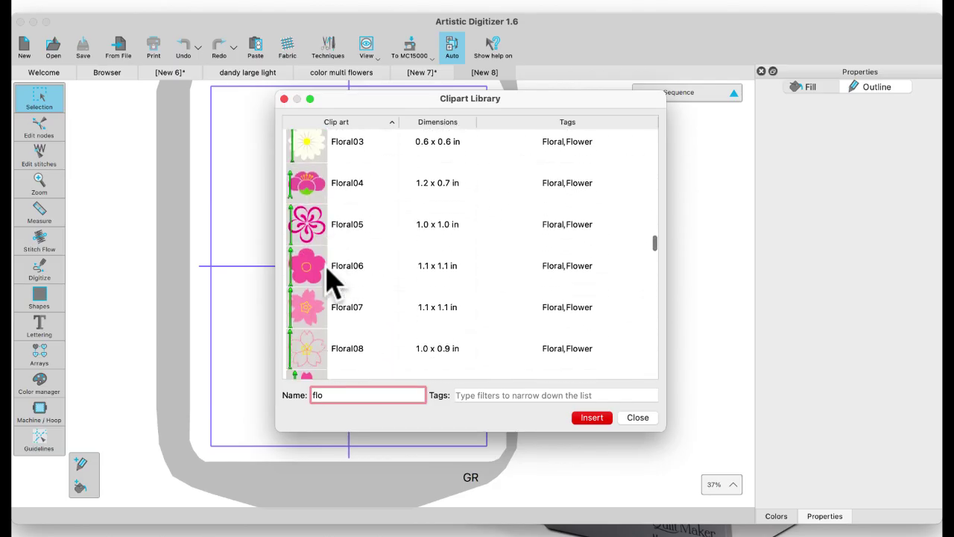
scroll(333, 287, down, 10)
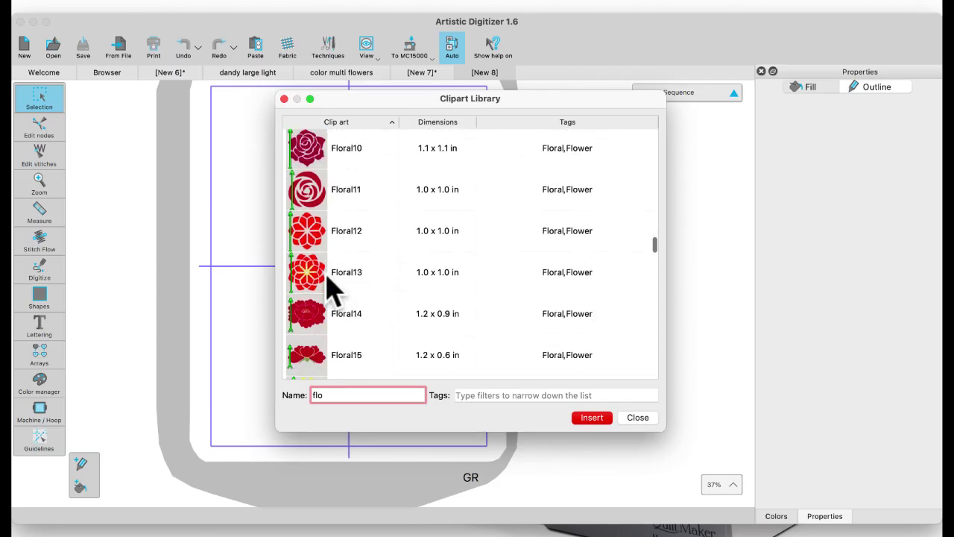
scroll(331, 287, down, 10)
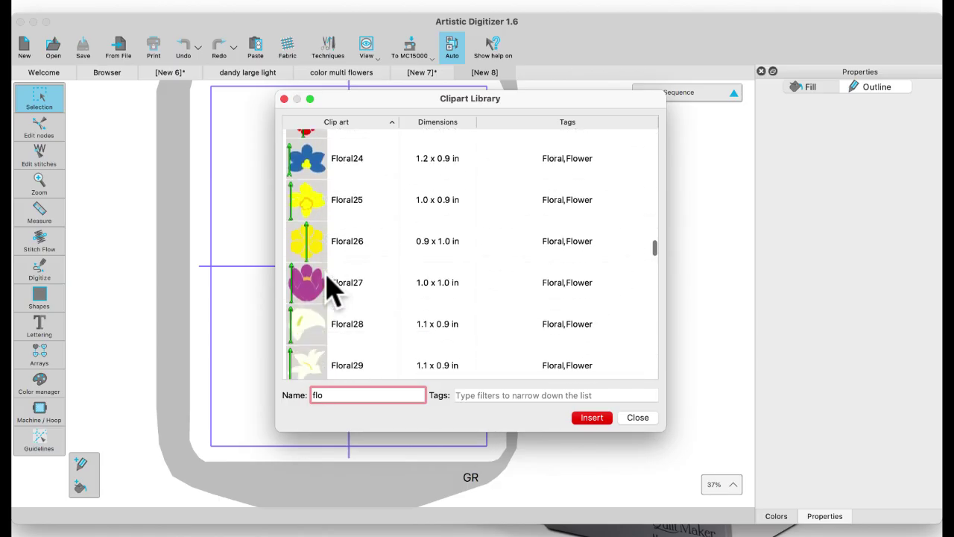
scroll(332, 287, down, 7)
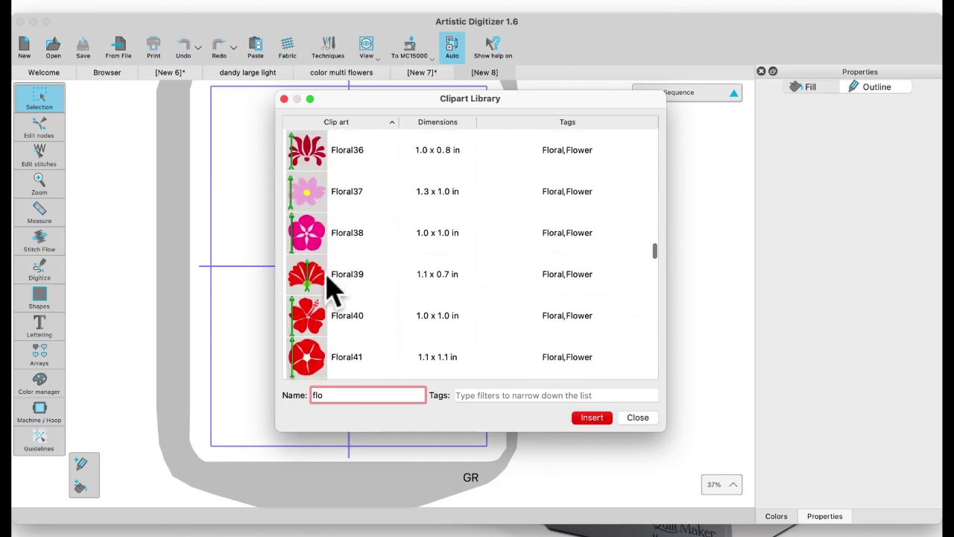
click(310, 273)
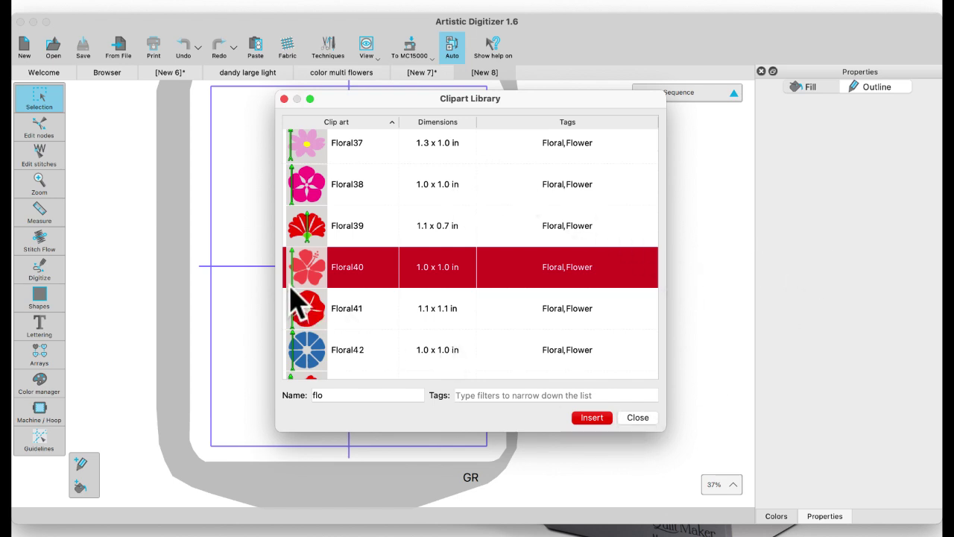
click(592, 418)
drag(286, 385, 284, 240)
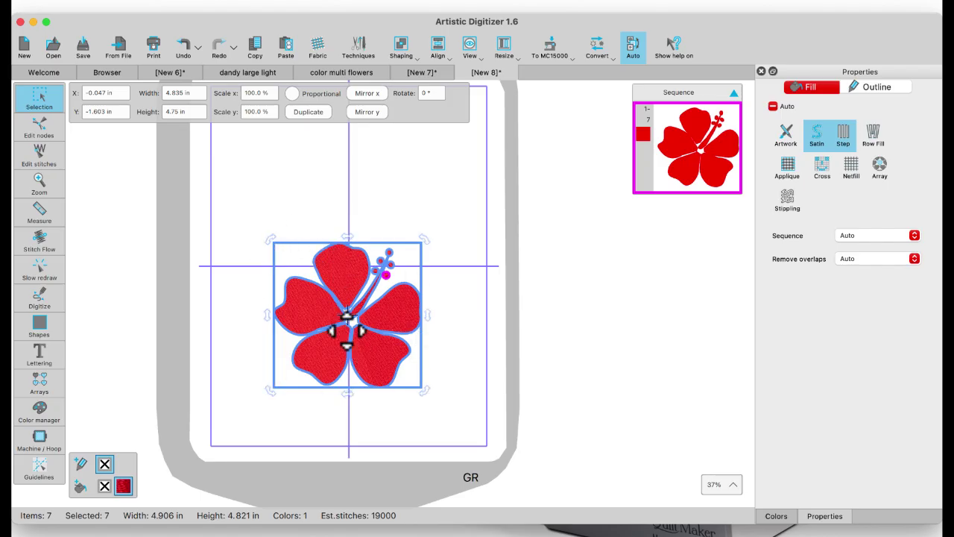
- Add a running-stitch Autoborder to the outside of the hibiscus at a distance of 0.000
scroll(346, 317, up, 5)
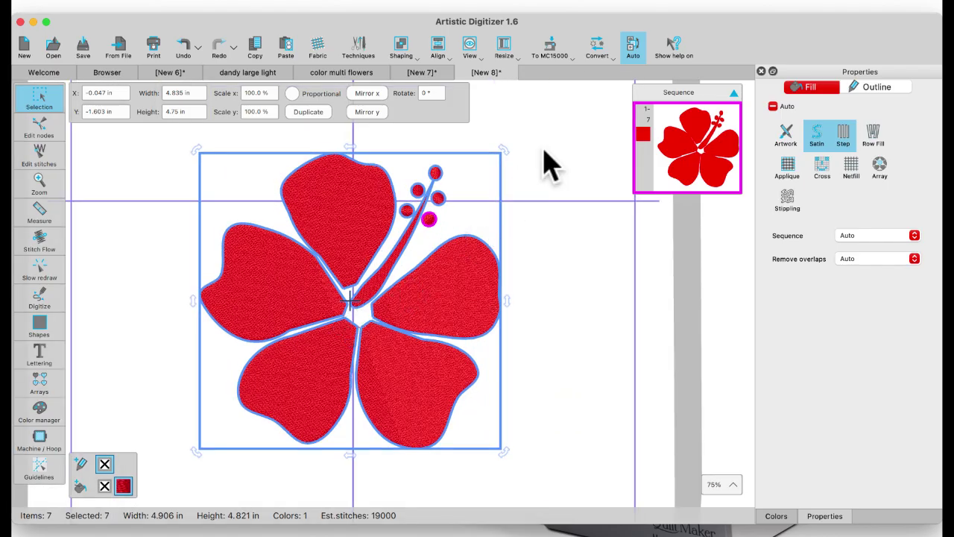
click(602, 58)
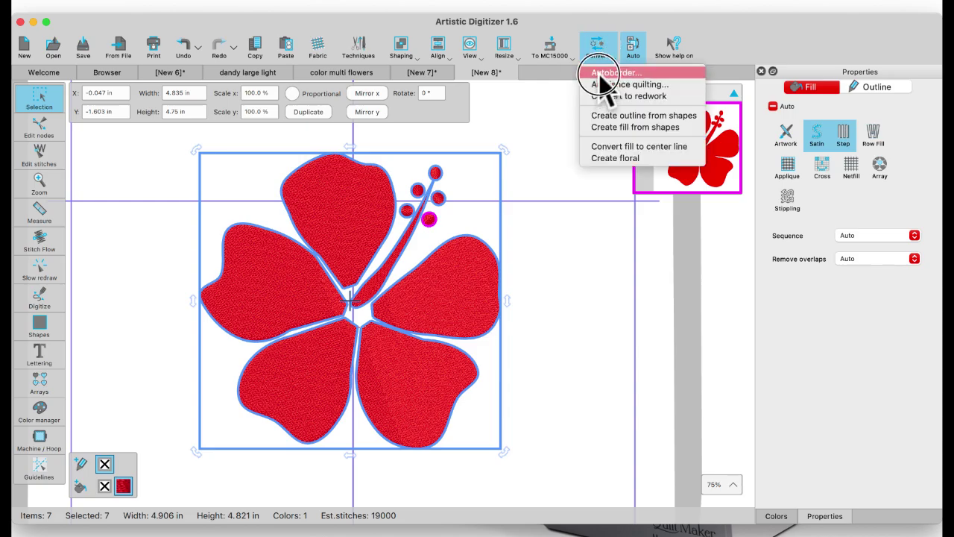
click(600, 72)
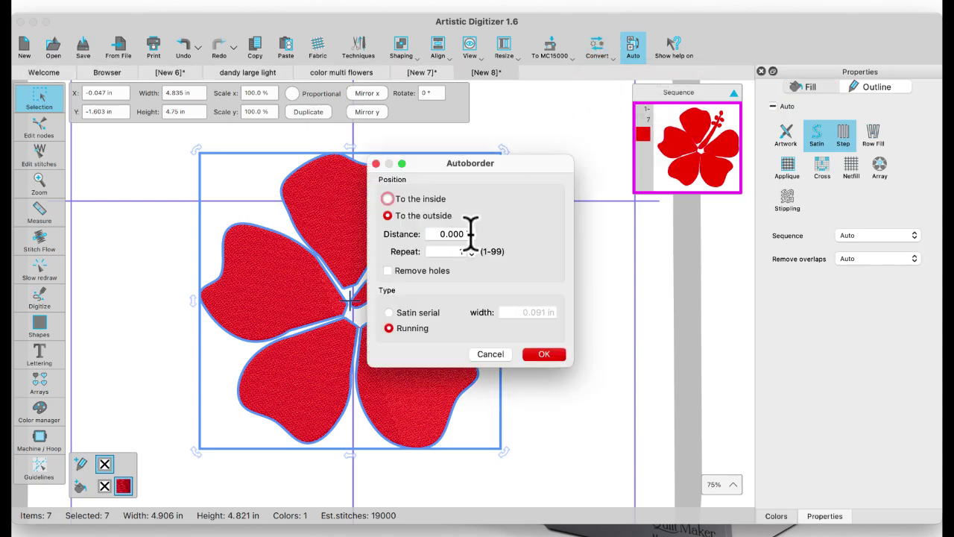
click(544, 355)
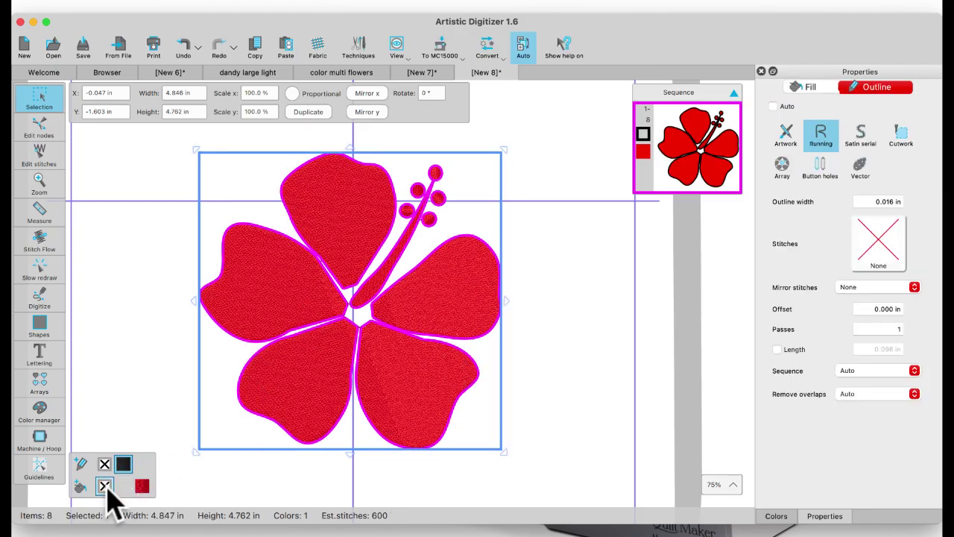
- Select all the red hibiscus shapes by color and remove their fill, keeping only the border outline
click(142, 487)
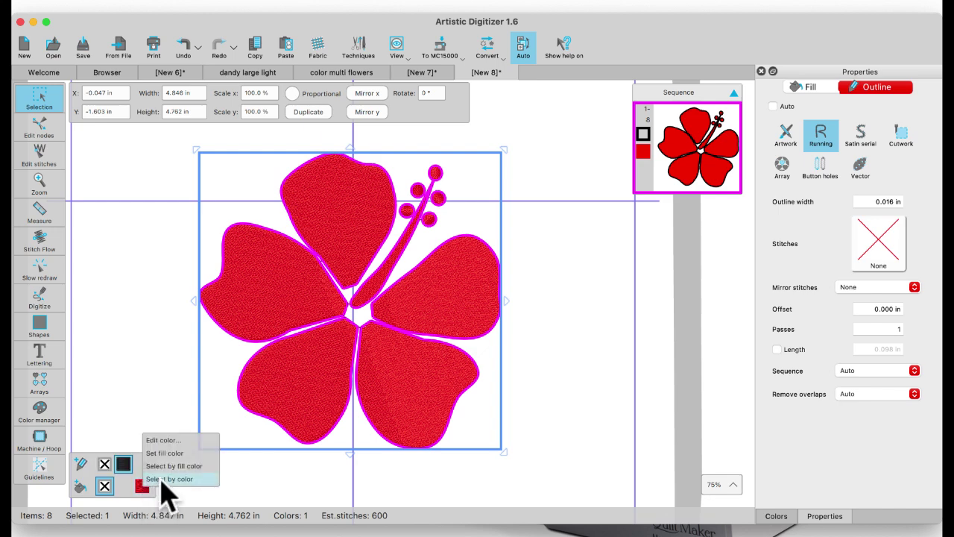
click(160, 481)
click(104, 486)
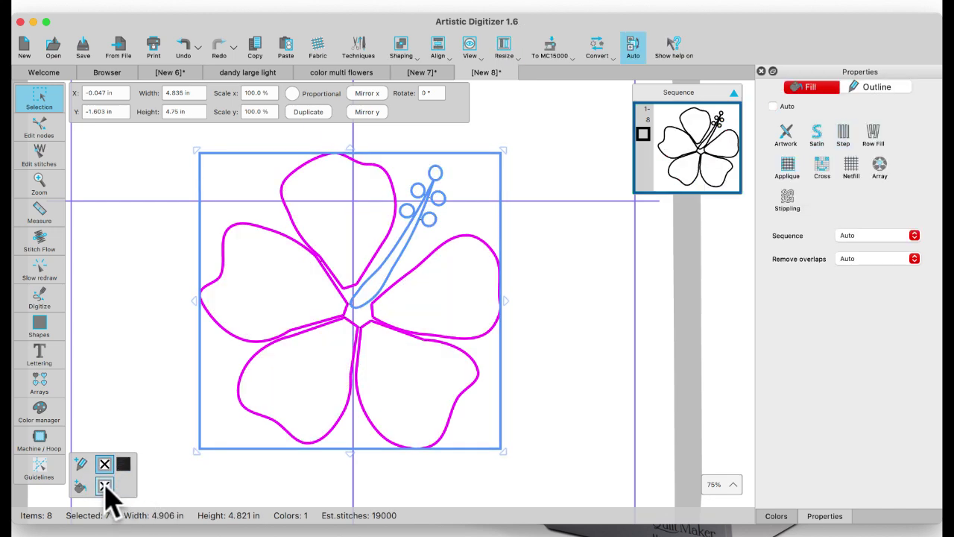
click(123, 365)
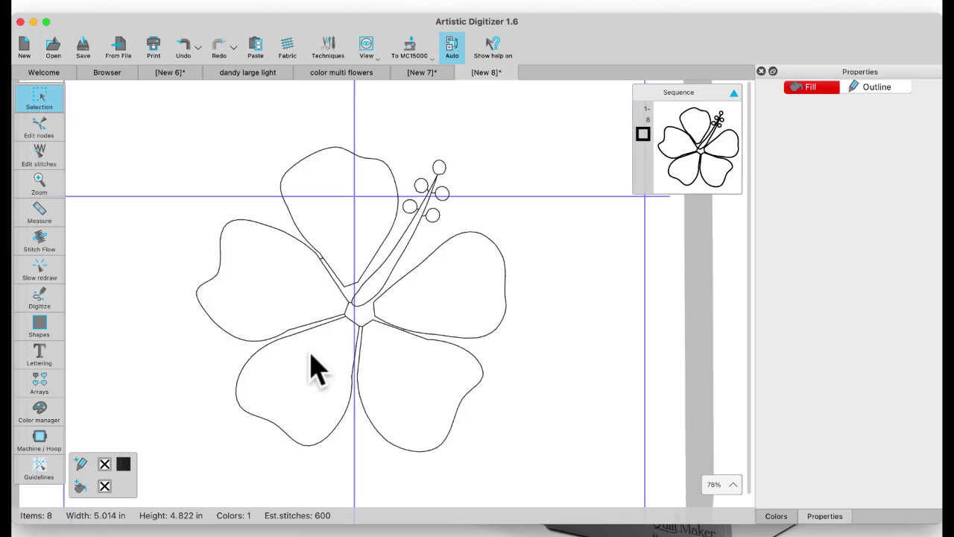
- Set the stitch type of the hibiscus running outline to Triple
scroll(313, 366, up, 3)
scroll(313, 365, down, 4)
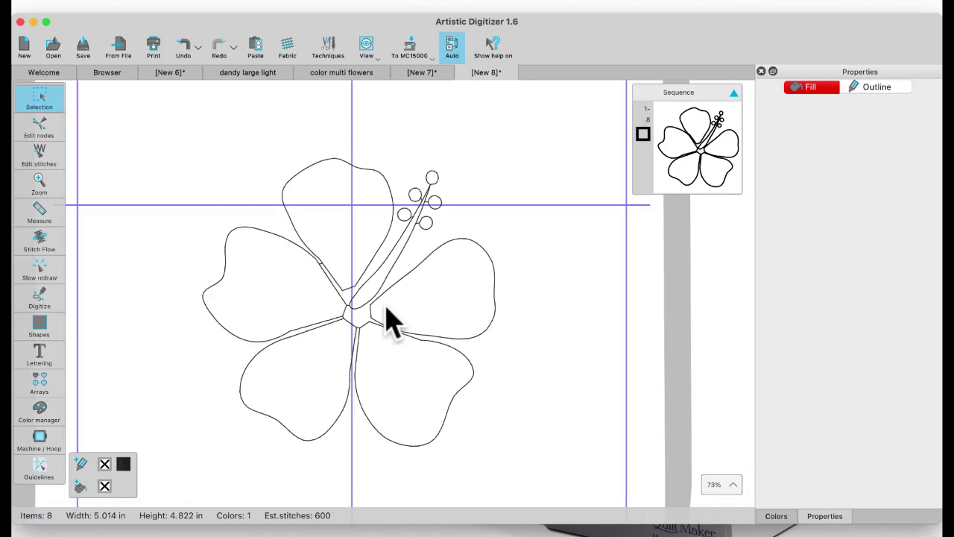
click(418, 267)
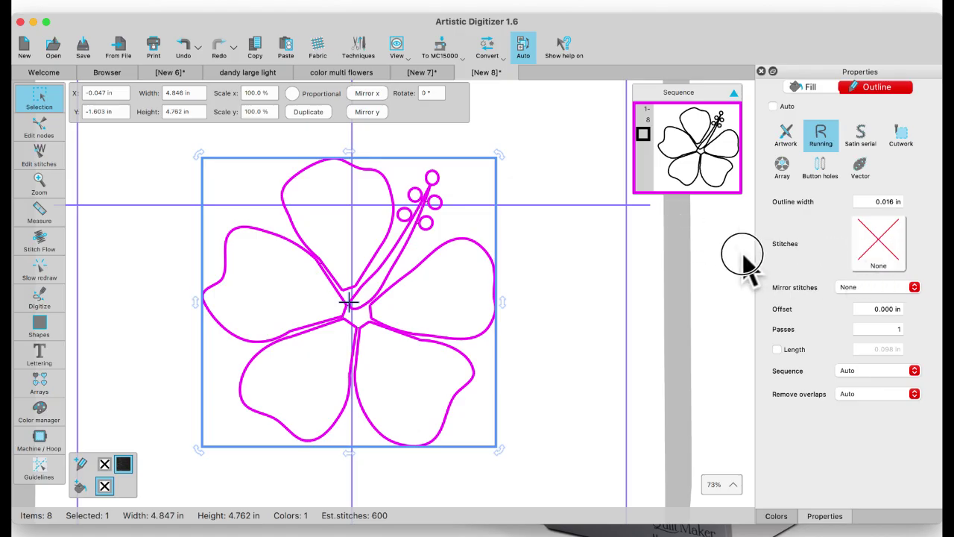
click(886, 245)
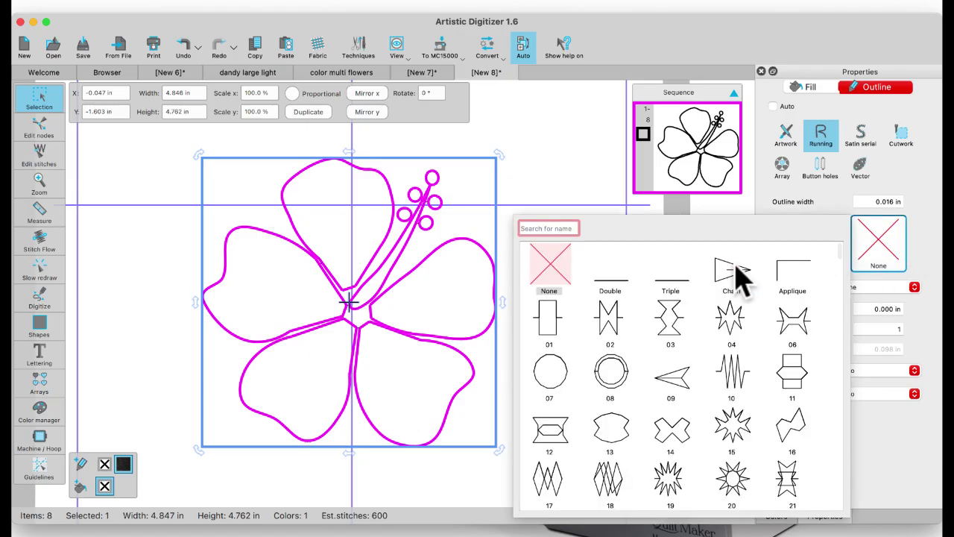
click(672, 273)
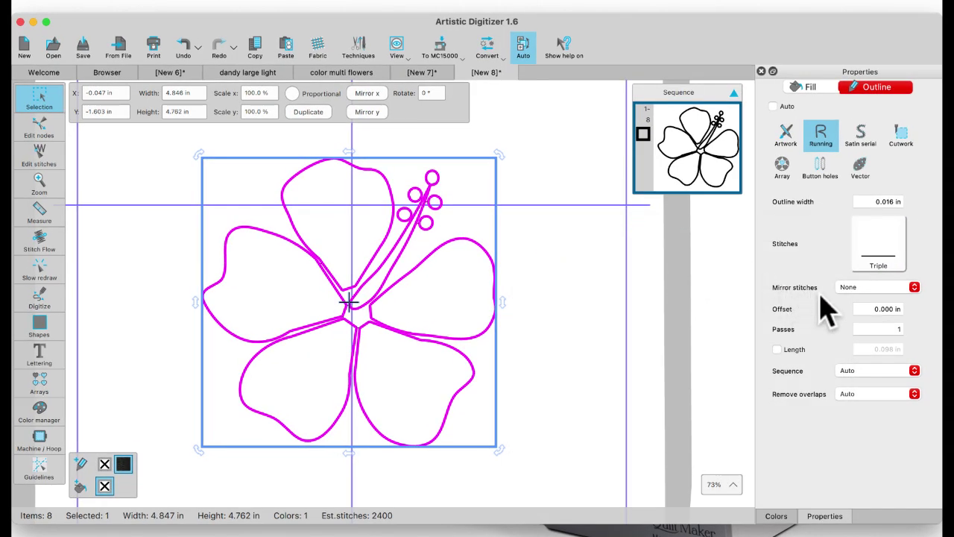
- Enable a custom stitch length for the hibiscus outline, set it to 2.5 mm, and clear the selection
click(777, 349)
right_click(862, 351)
click(873, 348)
text(5mm)
key(Return)
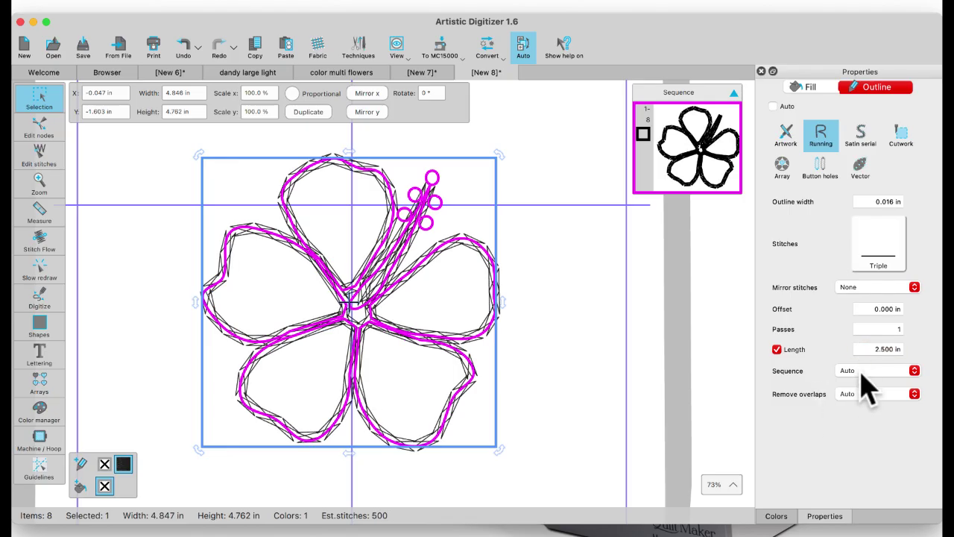
drag(871, 348, 912, 346)
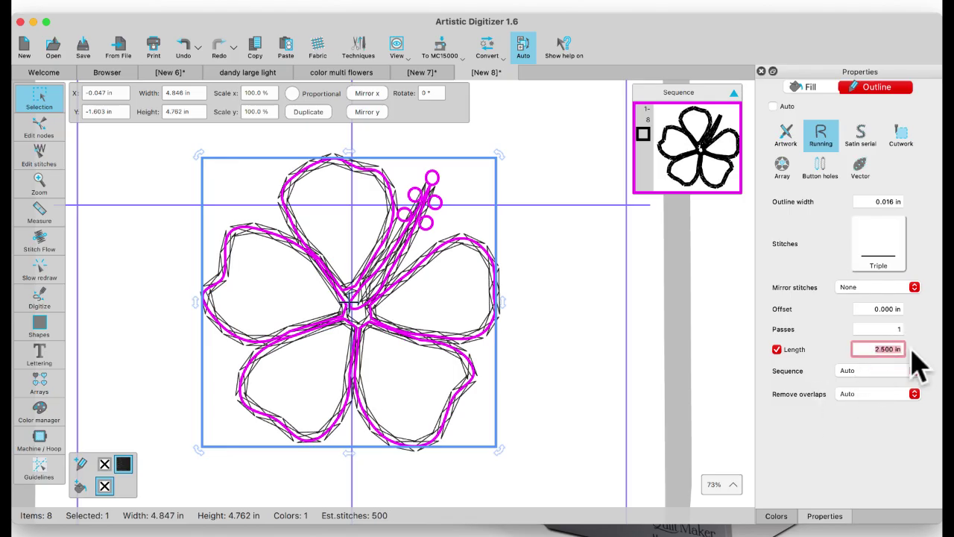
text(2.5mm)
key(Return)
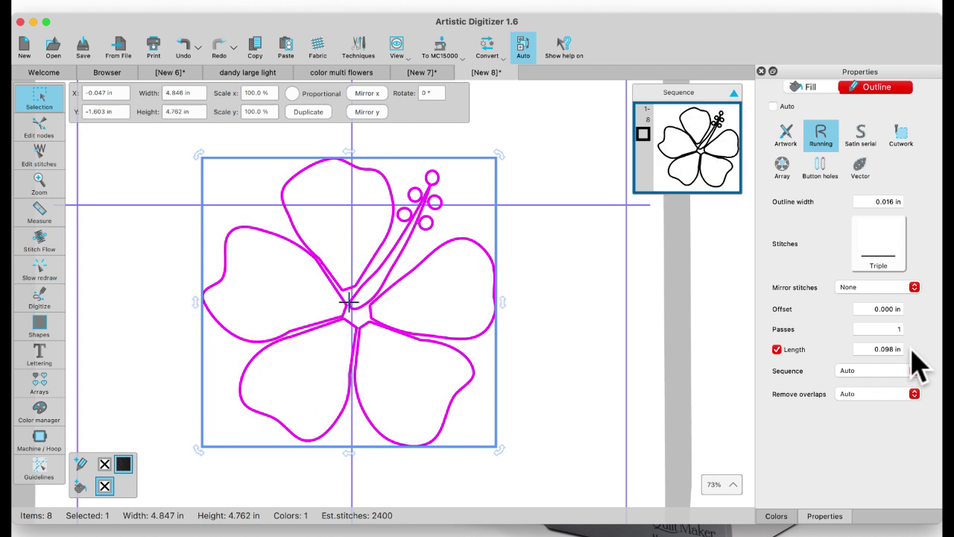
click(472, 141)
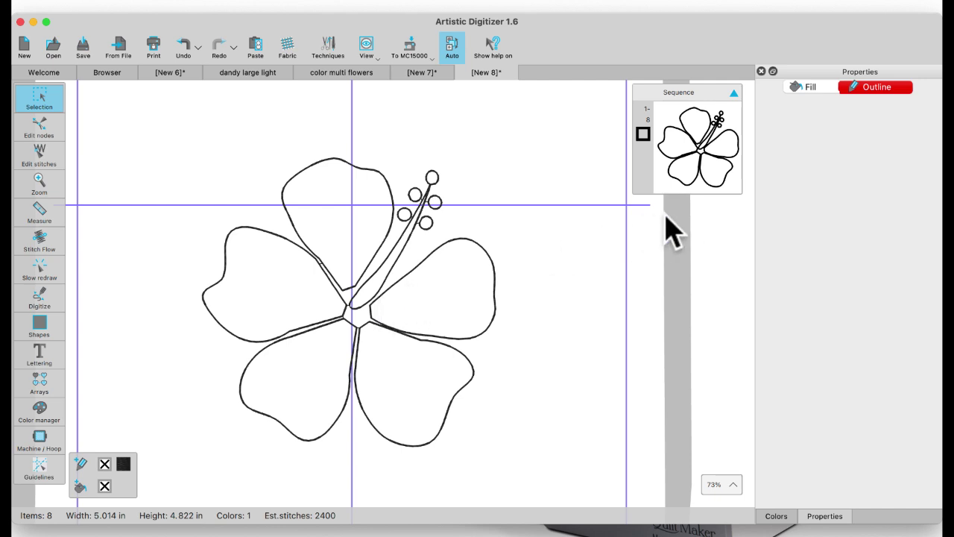
- Browse the Clipart Library and filter the clipart by the name "si"
click(502, 47)
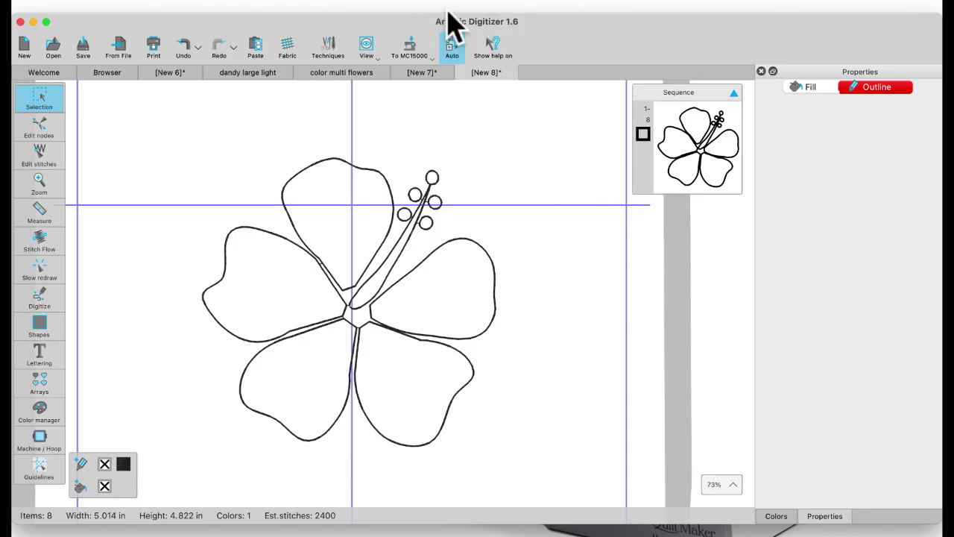
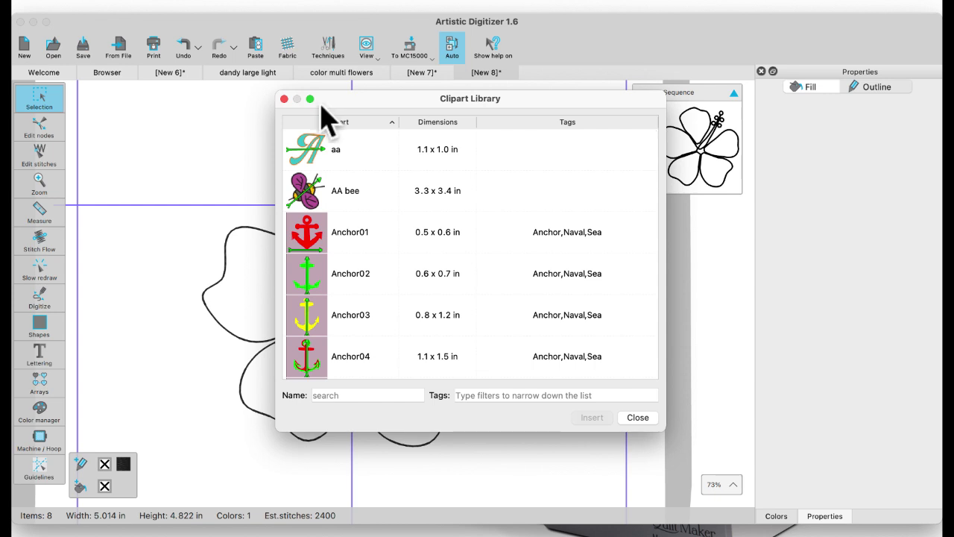
scroll(321, 357, down, 15)
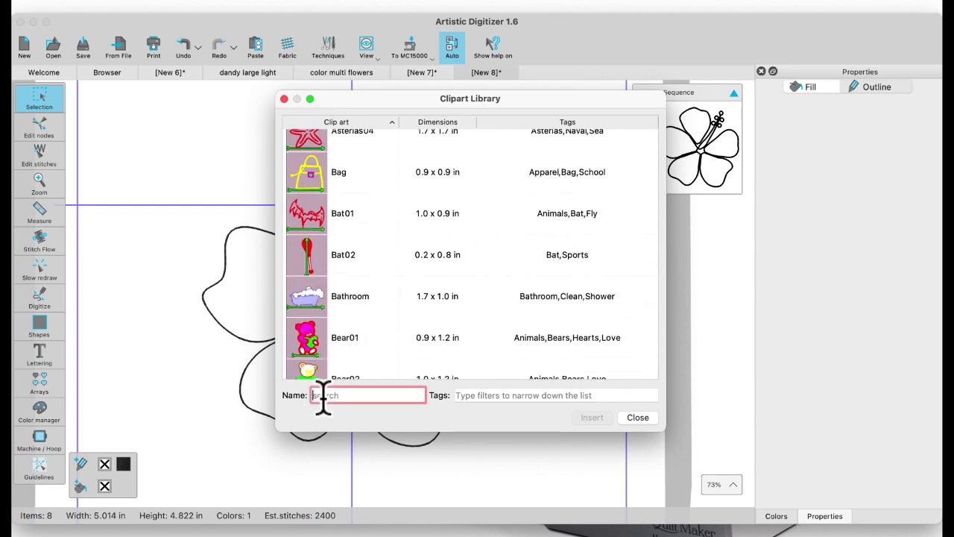
text(s)
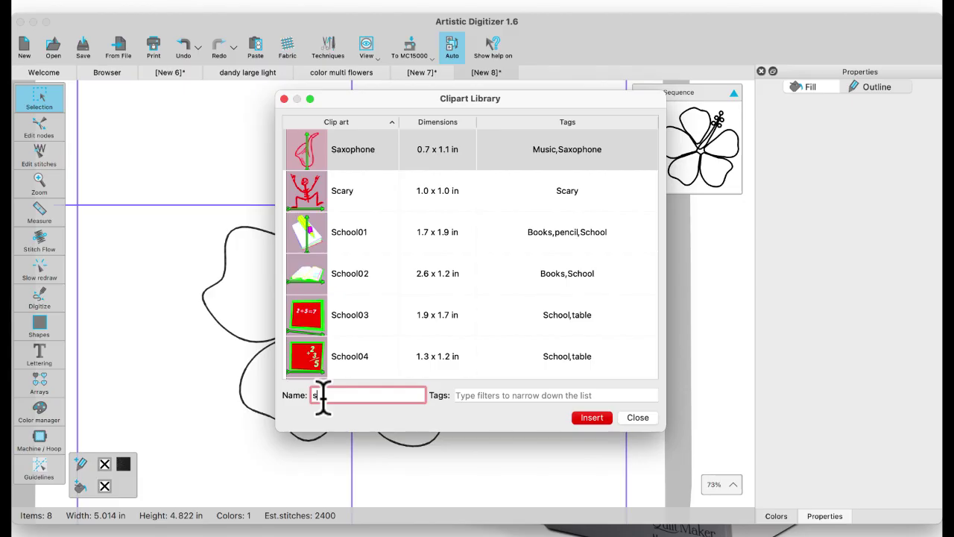
text(i)
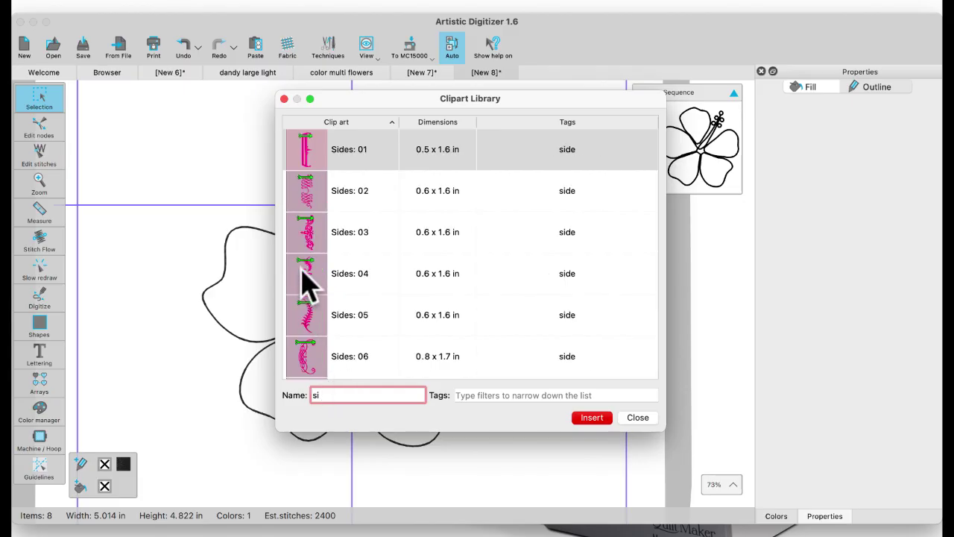
- Insert the Sides: 31 clipart at about 2.7 by 7.0 in on the empty workspace well left of the hibiscus, and clear the selection
scroll(312, 316, down, 4)
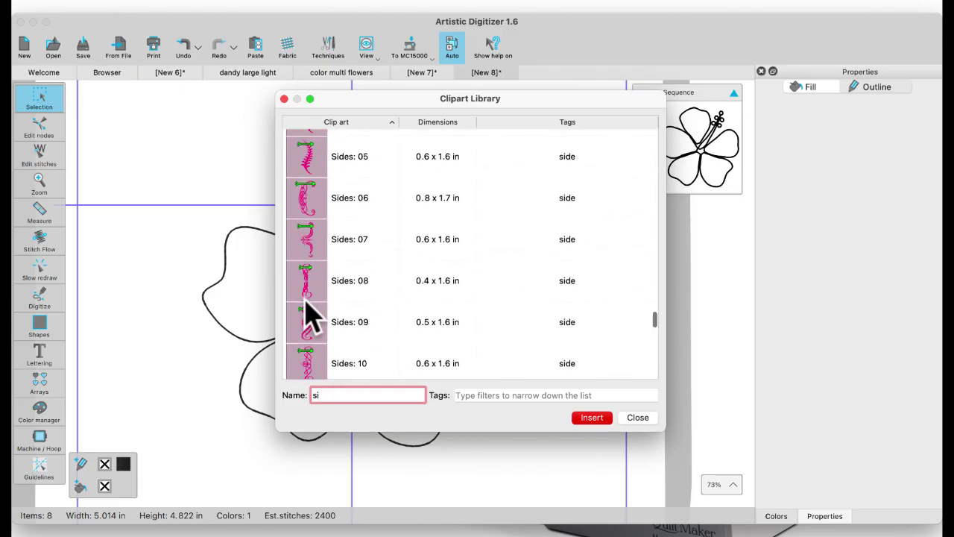
scroll(312, 317, down, 5)
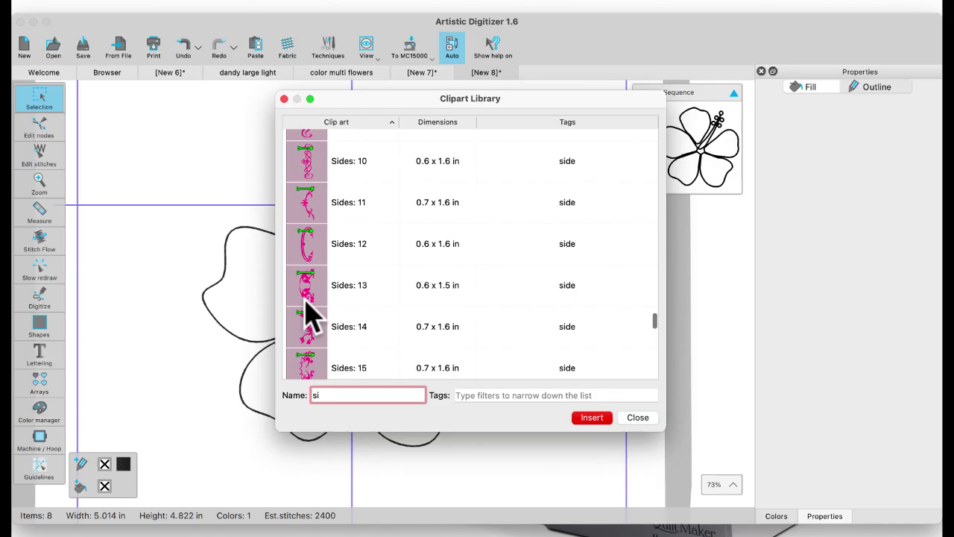
scroll(312, 317, down, 3)
scroll(312, 312, down, 6)
scroll(312, 312, down, 2)
scroll(312, 311, down, 5)
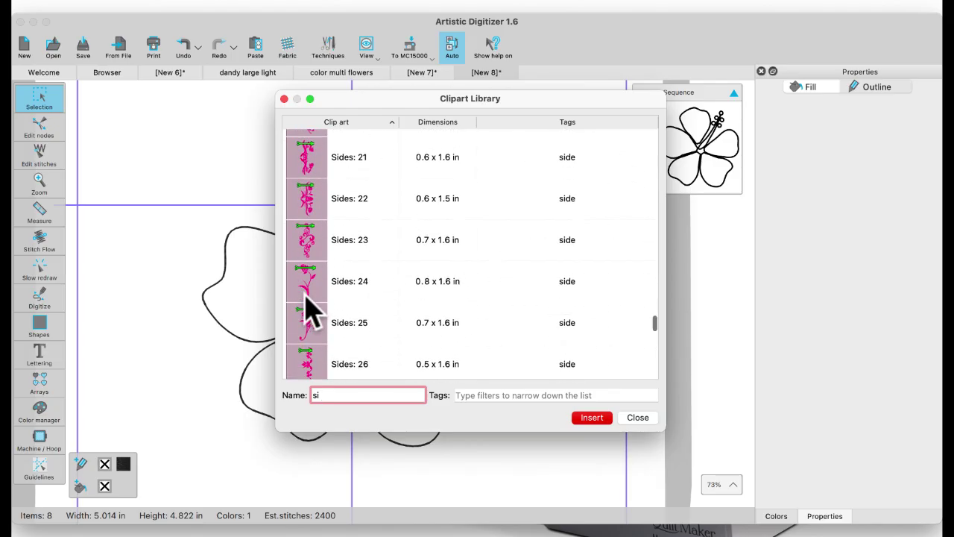
scroll(311, 311, down, 1)
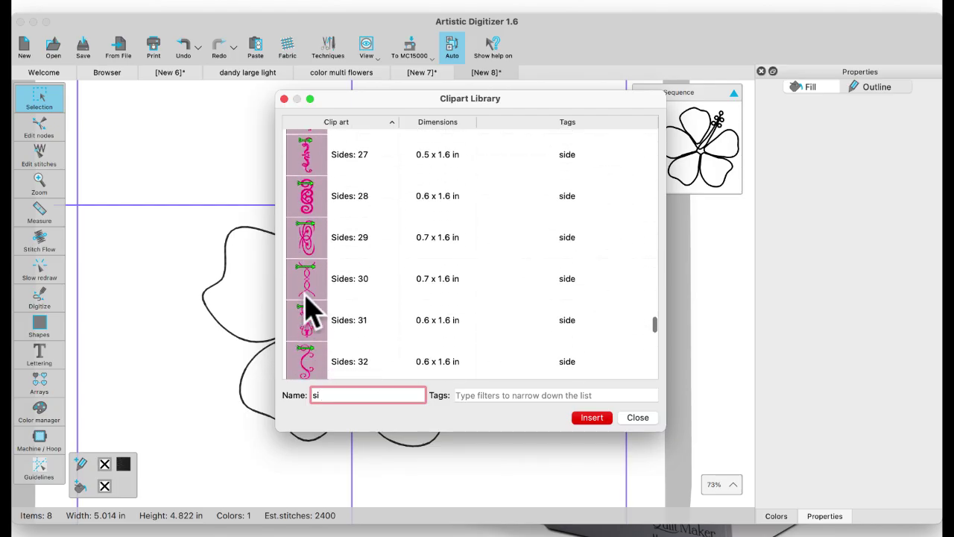
scroll(312, 312, down, 2)
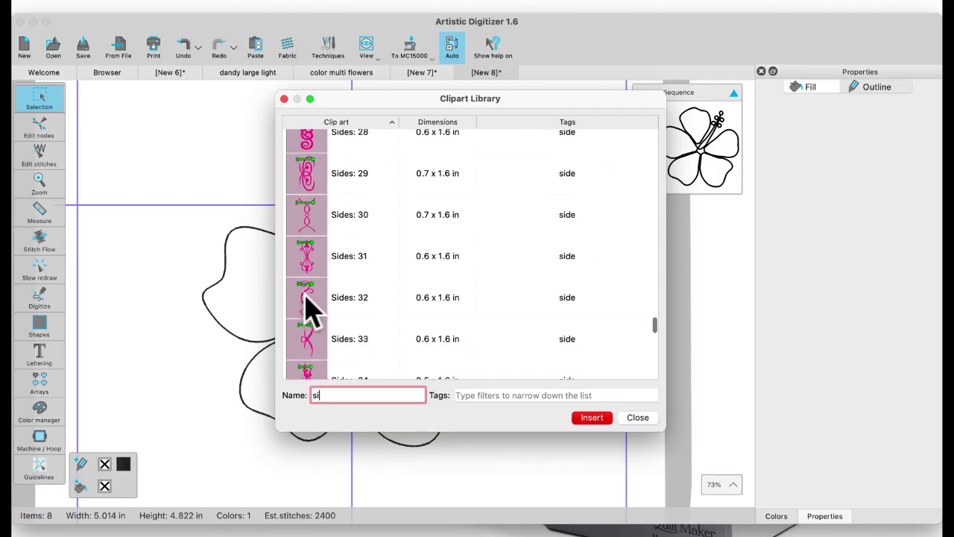
click(307, 255)
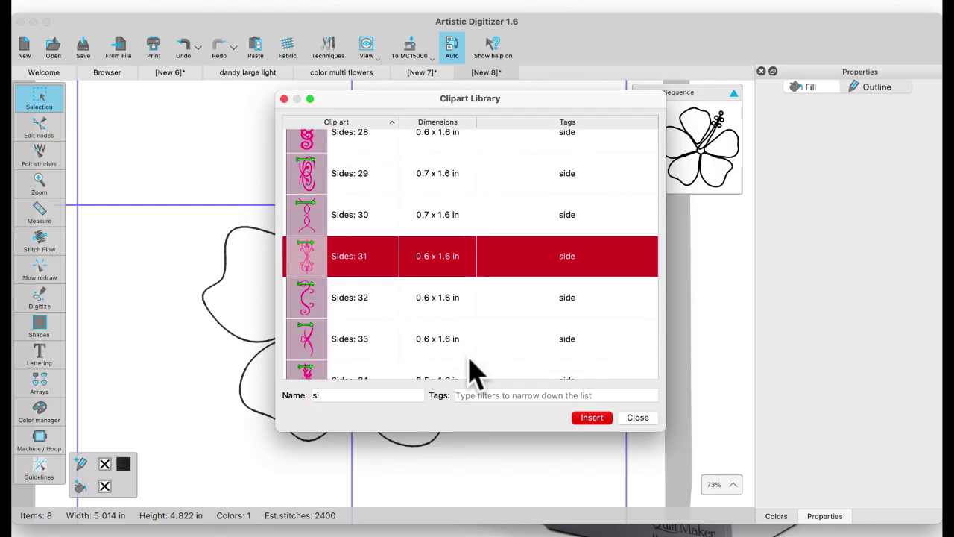
click(592, 418)
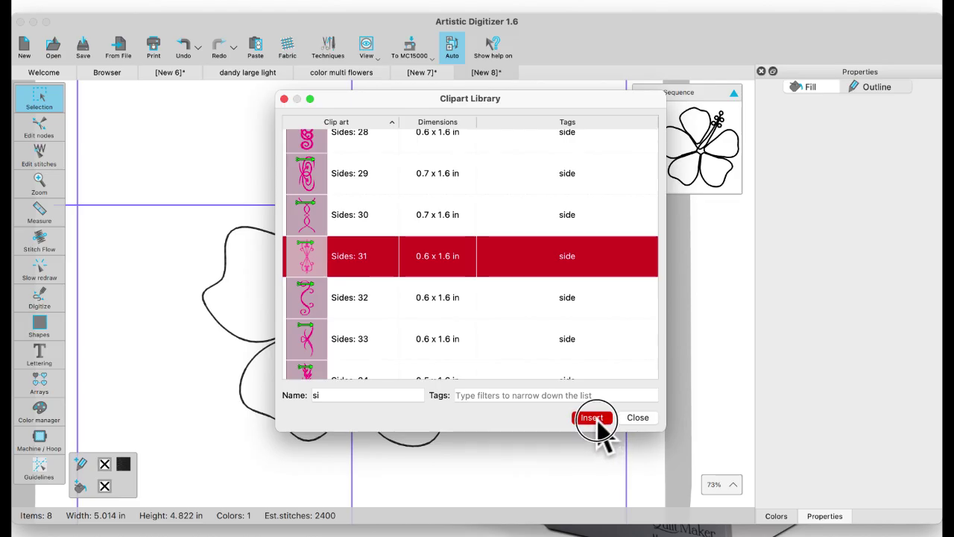
scroll(261, 363, down, 1)
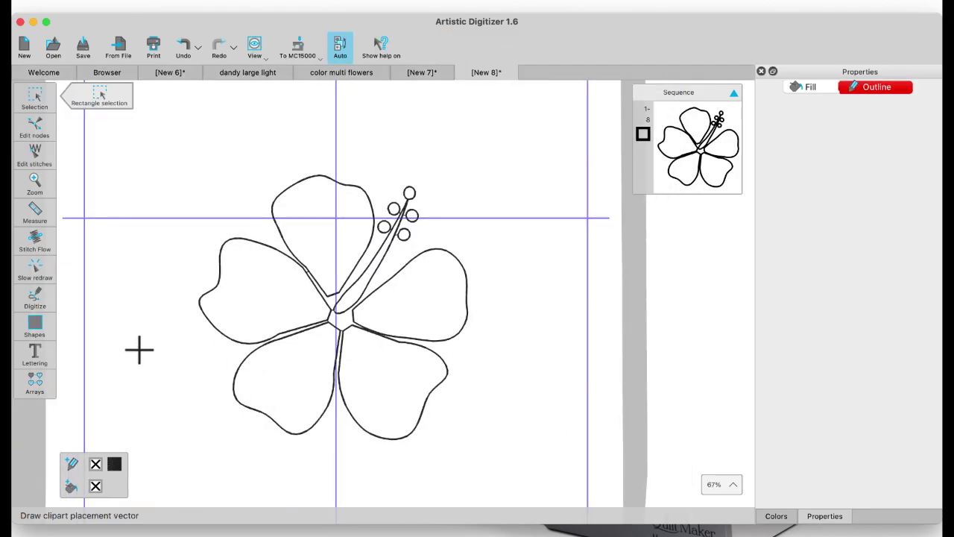
scroll(139, 348, left, 10)
drag(123, 337, 275, 335)
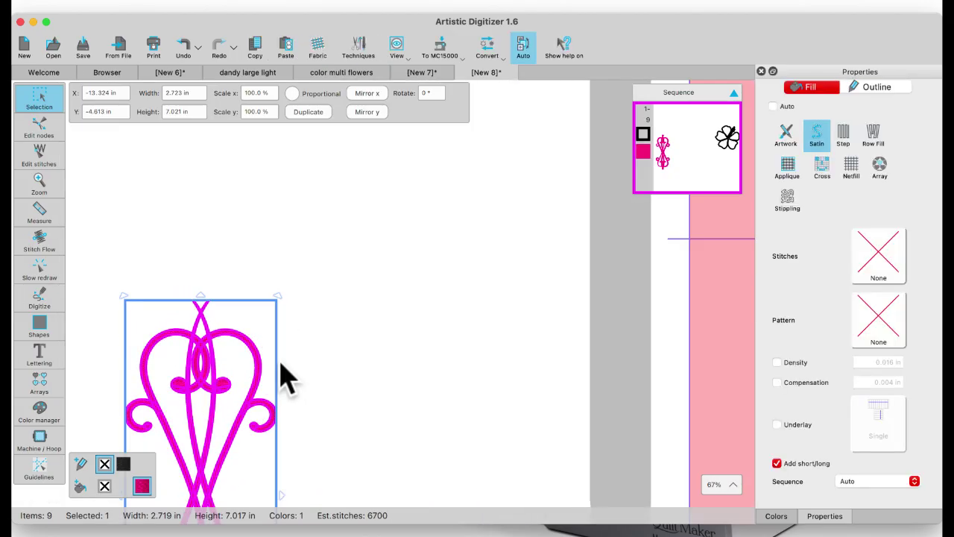
click(398, 364)
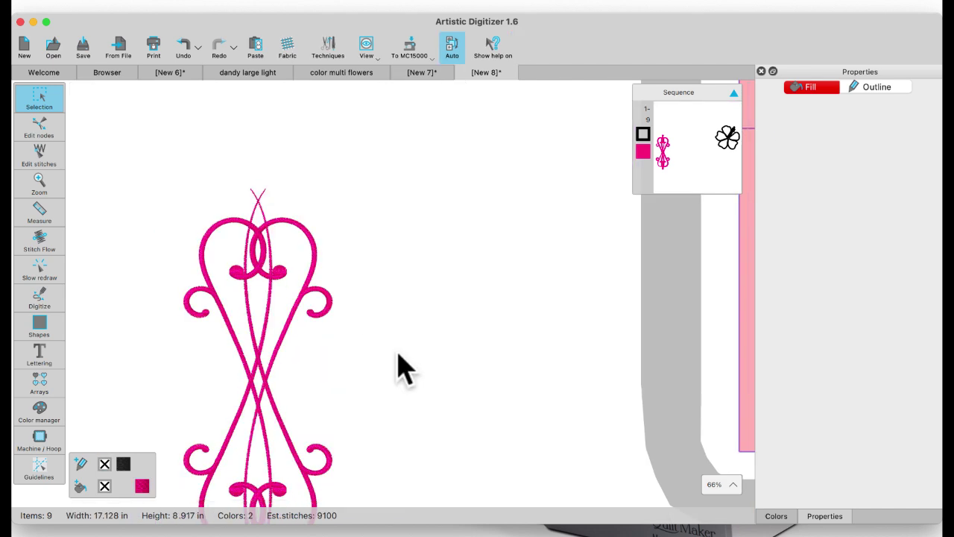
- Draw a narrow vertical rectangle about 0.3 in wide and 5.5 in high to the left of the scroll clipart
scroll(398, 364, down, 3)
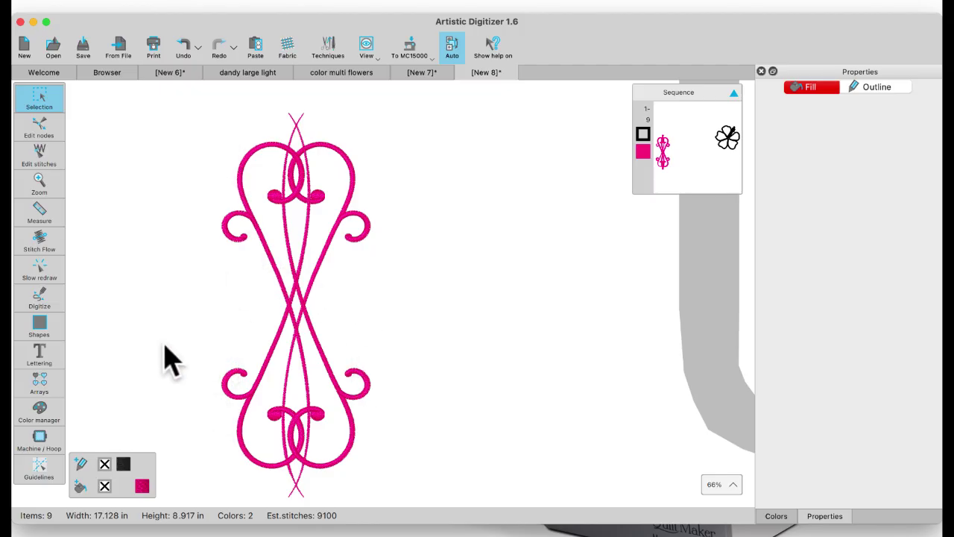
click(45, 331)
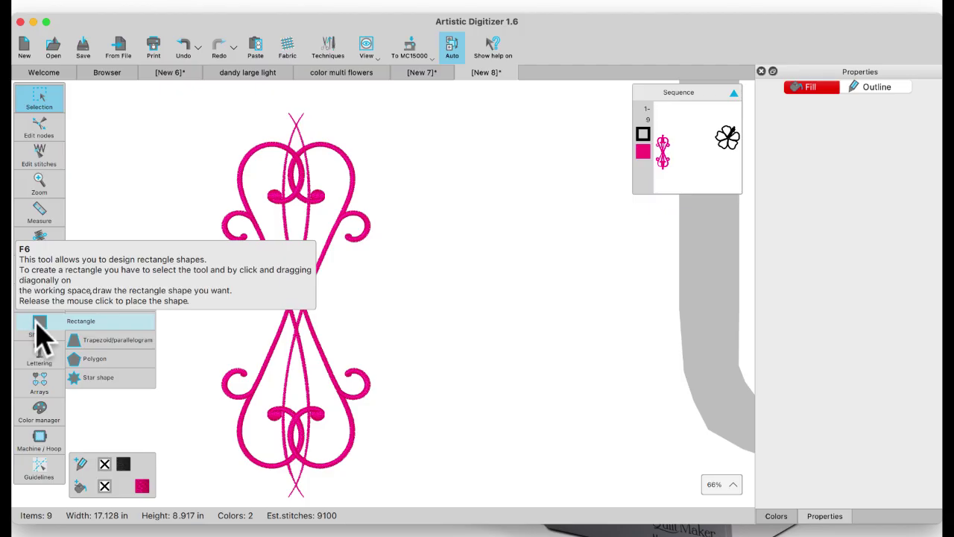
click(33, 325)
drag(162, 135, 179, 434)
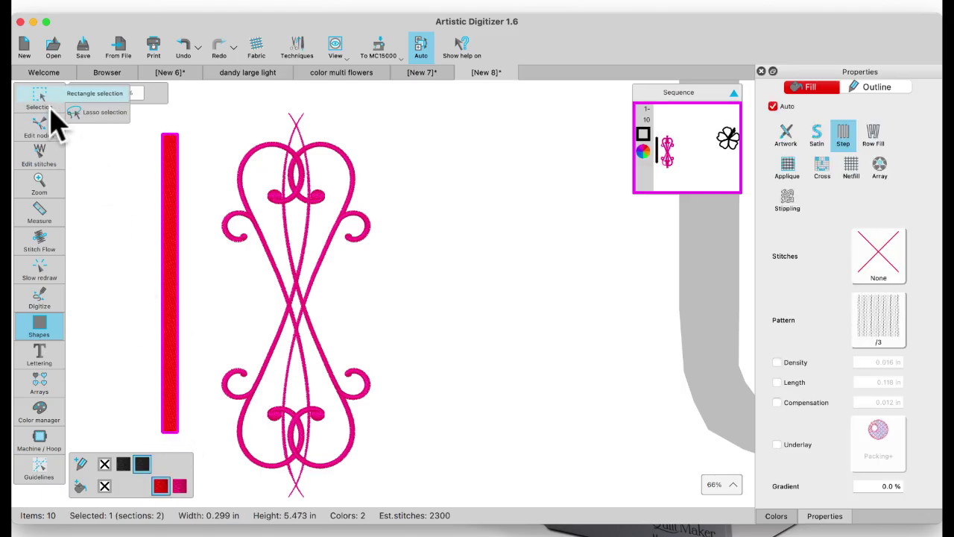
- Move the red rectangle against the scroll's left curls and stretch it to about 5.9 in high
click(46, 103)
drag(175, 212, 216, 217)
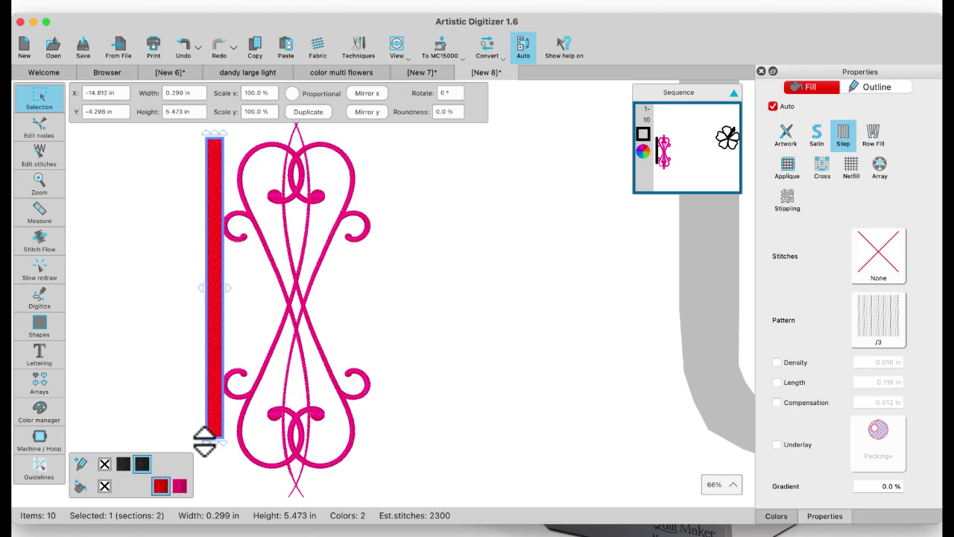
drag(215, 443, 226, 339)
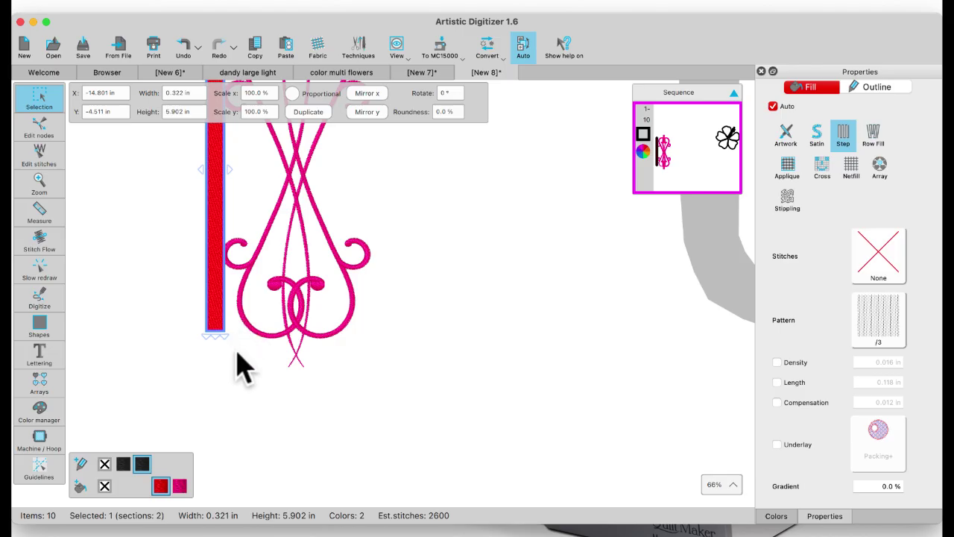
- Thicken the scroll's upper right curve by moving two of its inner-edge nodes inward, and clear the selection
scroll(271, 335, up, 3)
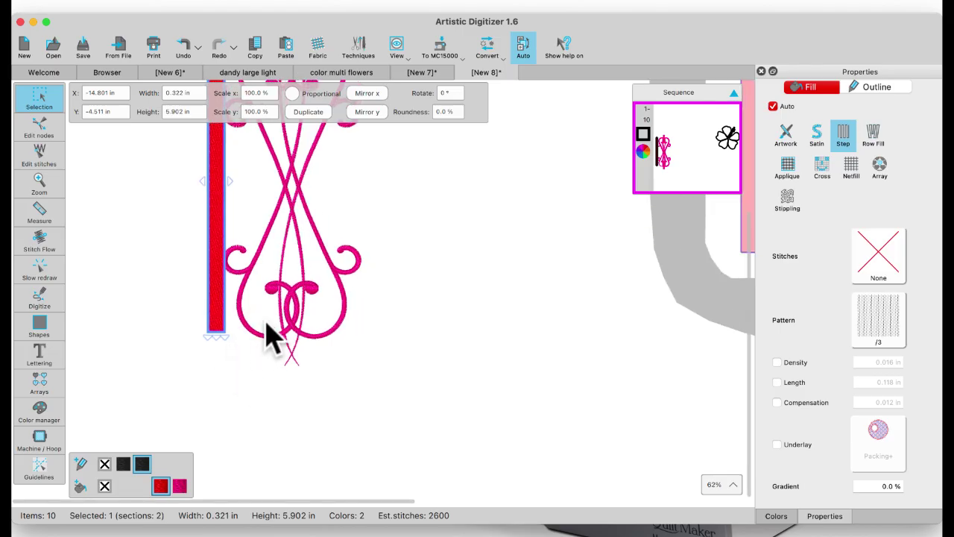
scroll(273, 336, down, 1)
scroll(274, 335, up, 2)
scroll(293, 223, up, 2)
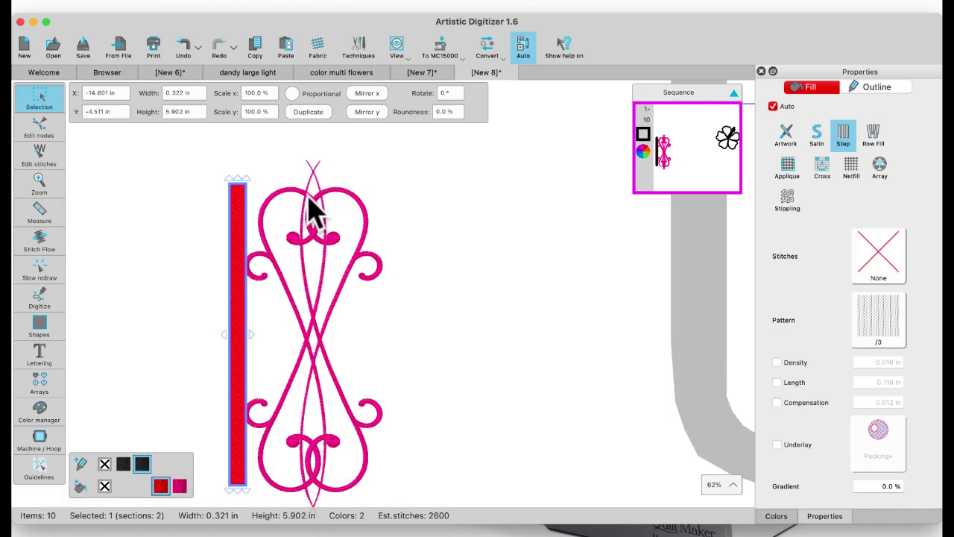
click(309, 205)
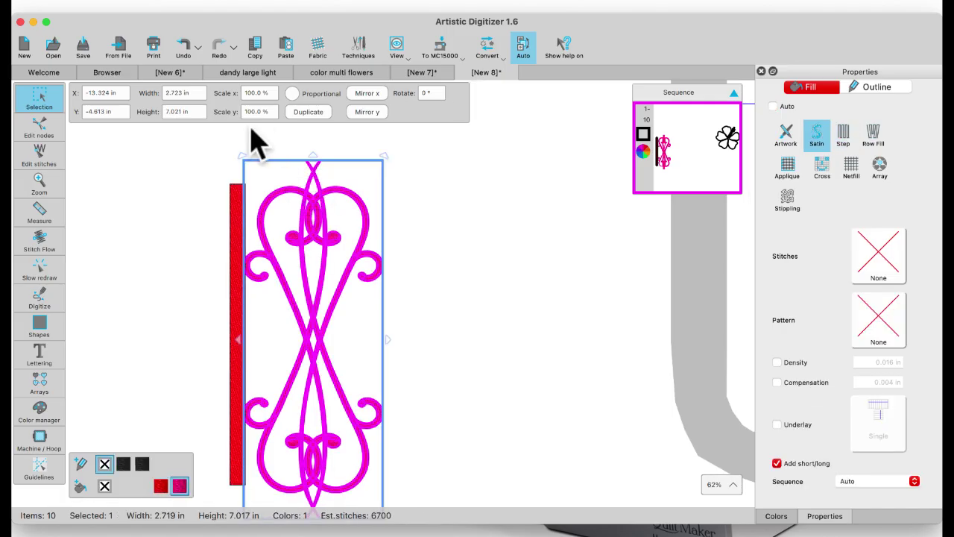
click(39, 128)
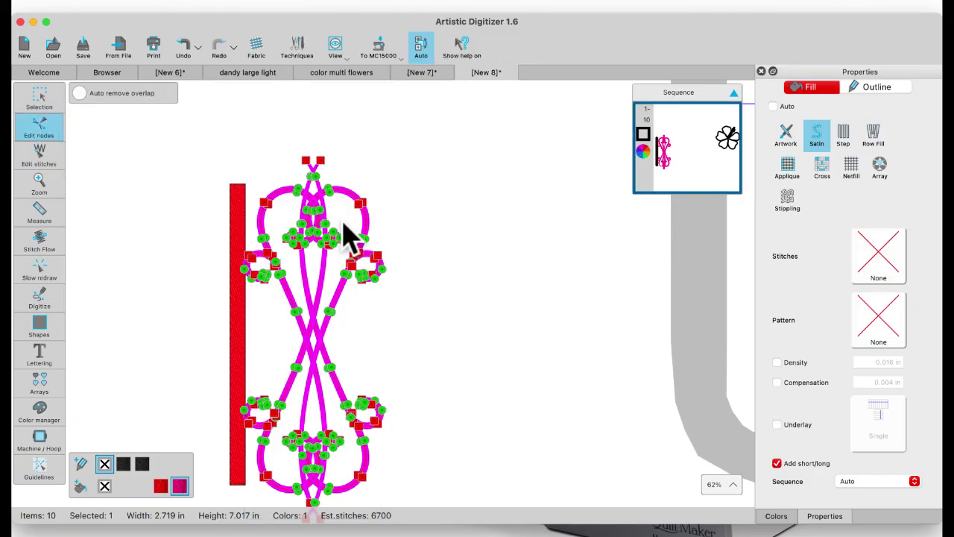
scroll(350, 227, up, 5)
scroll(351, 237, up, 1)
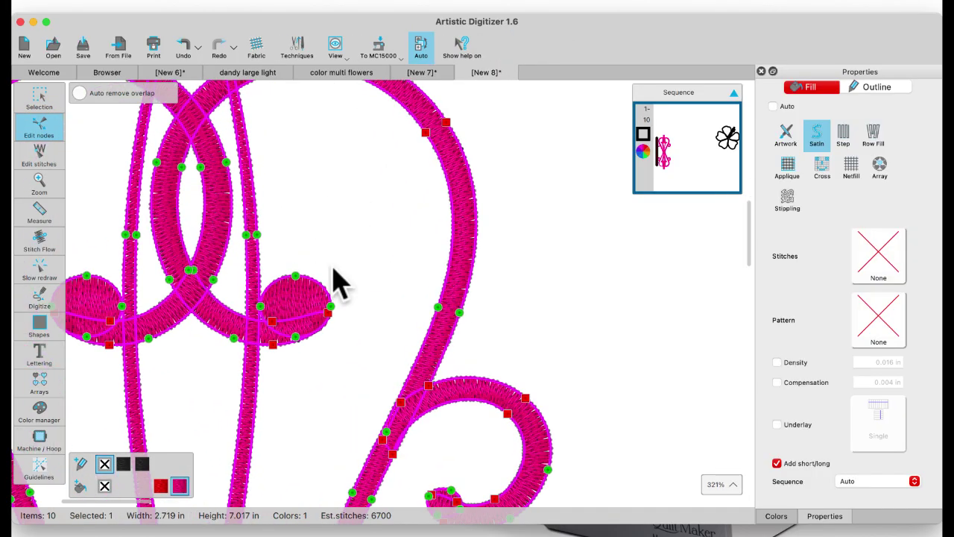
drag(429, 137, 406, 139)
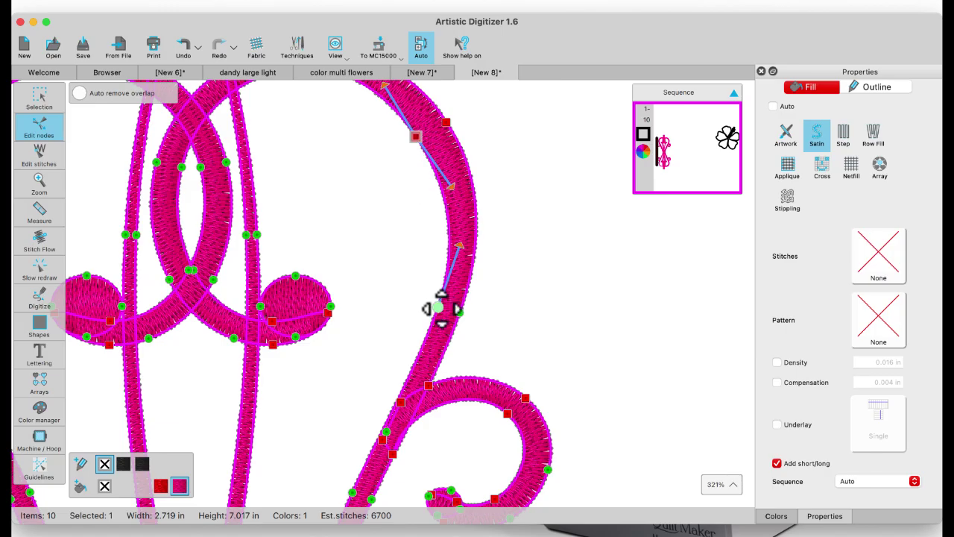
drag(437, 309, 426, 303)
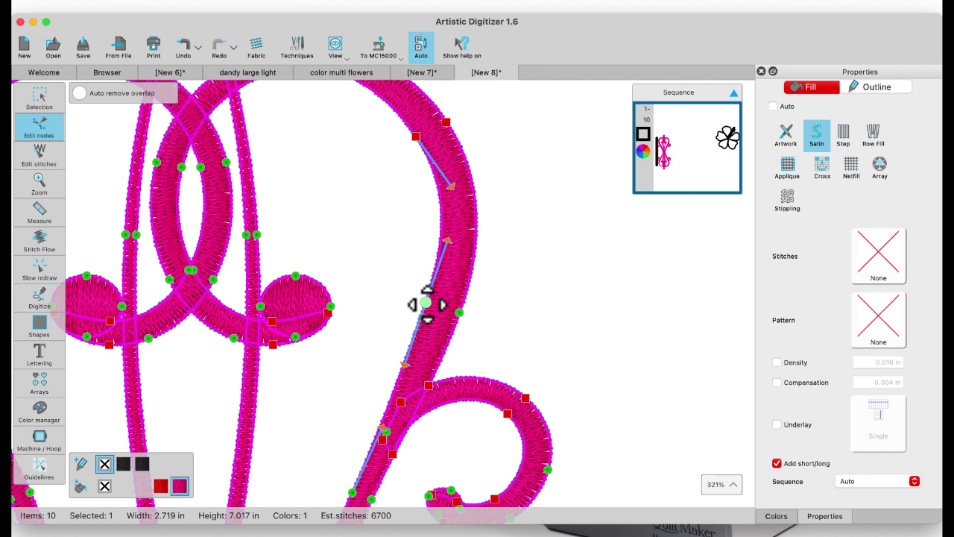
scroll(425, 303, down, 5)
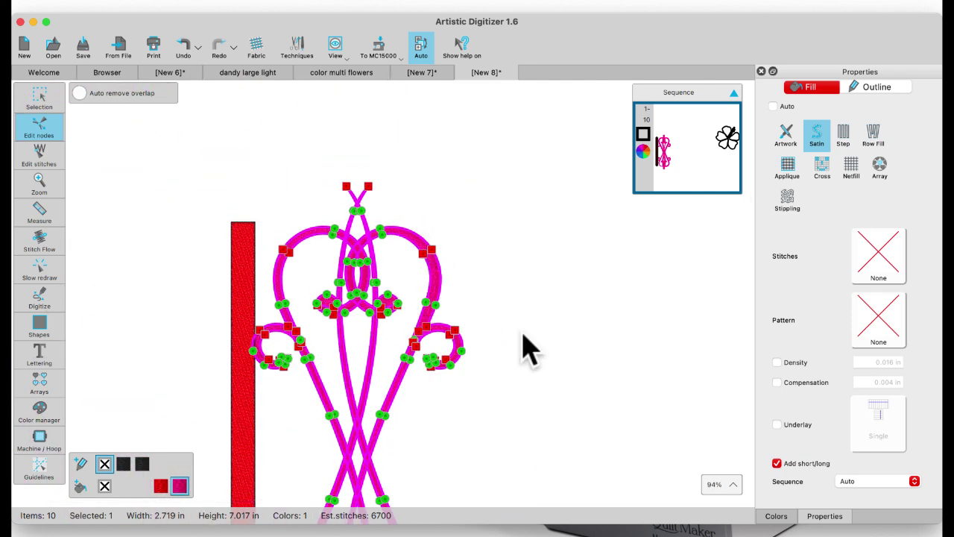
click(33, 100)
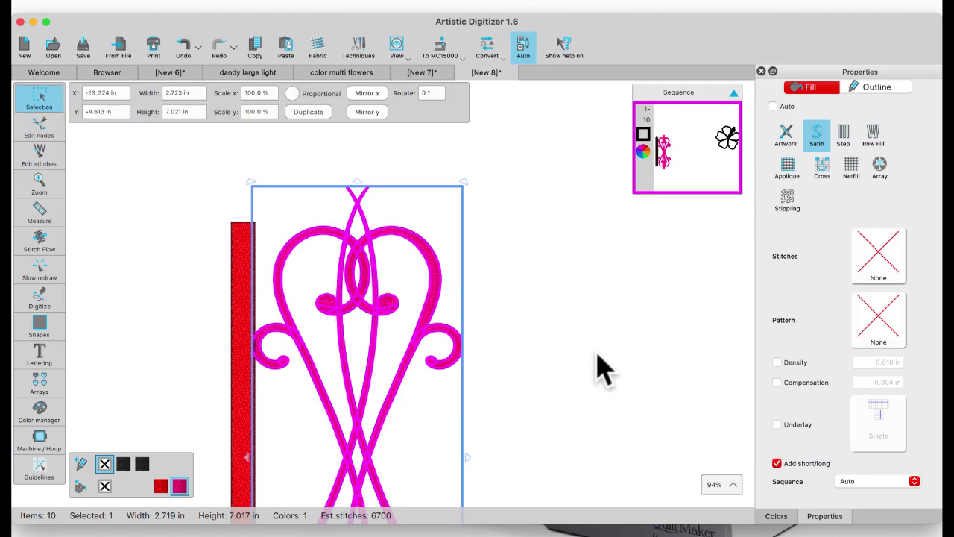
click(570, 353)
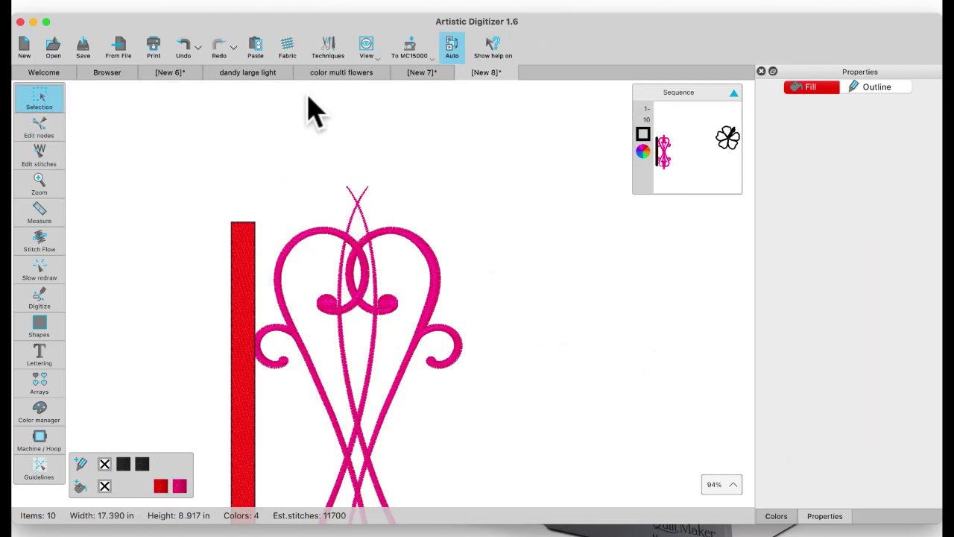
- Close the [New 7] document without saving, also close color multi flowers and dandy large light, and return to the file browser
click(419, 73)
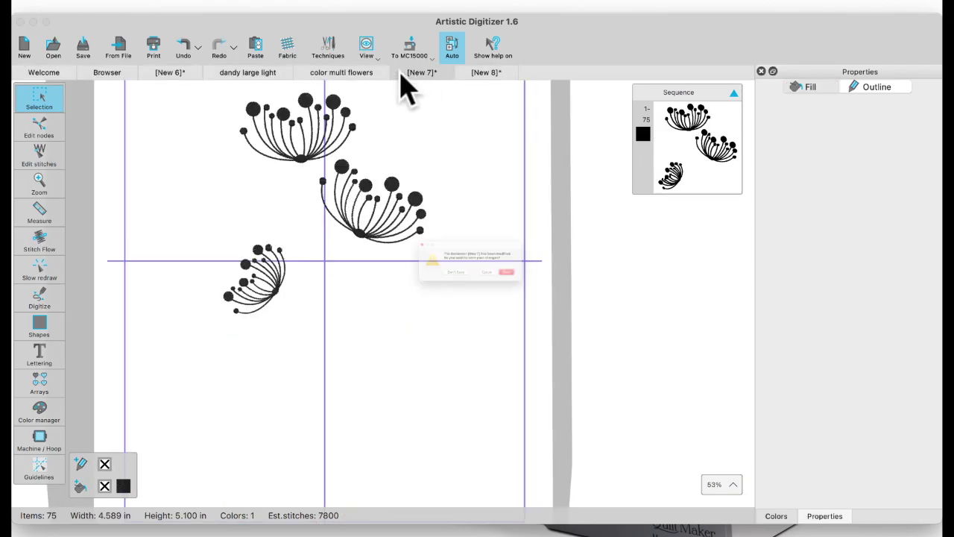
click(401, 73)
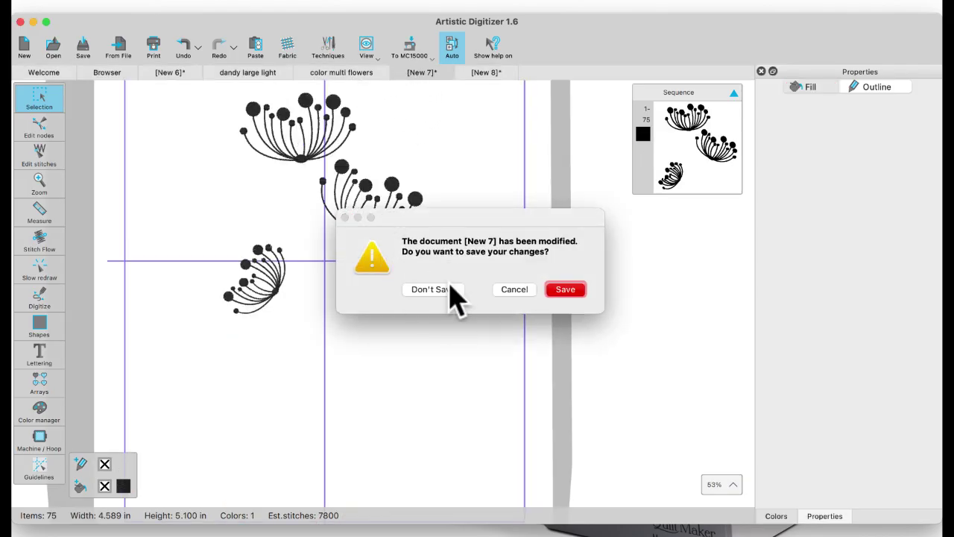
click(450, 287)
click(306, 73)
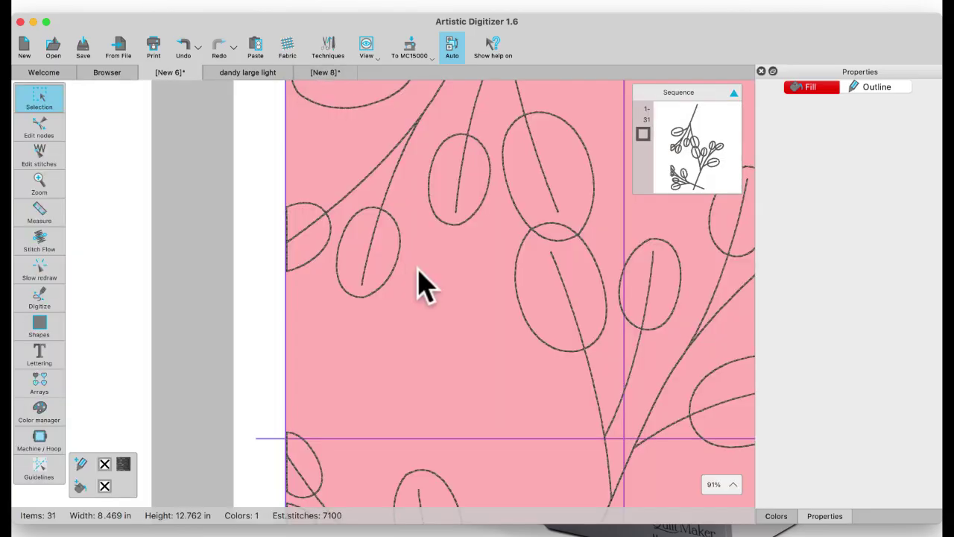
click(211, 73)
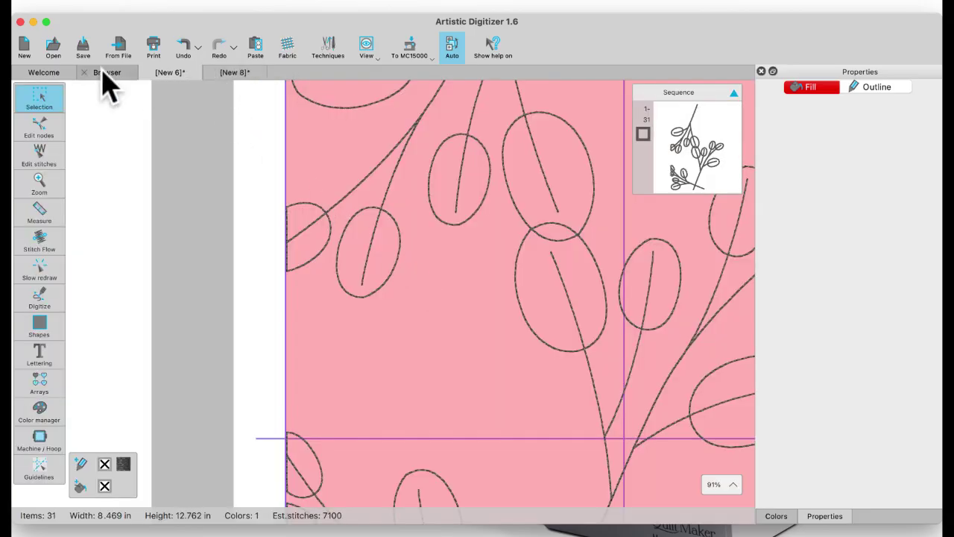
click(104, 73)
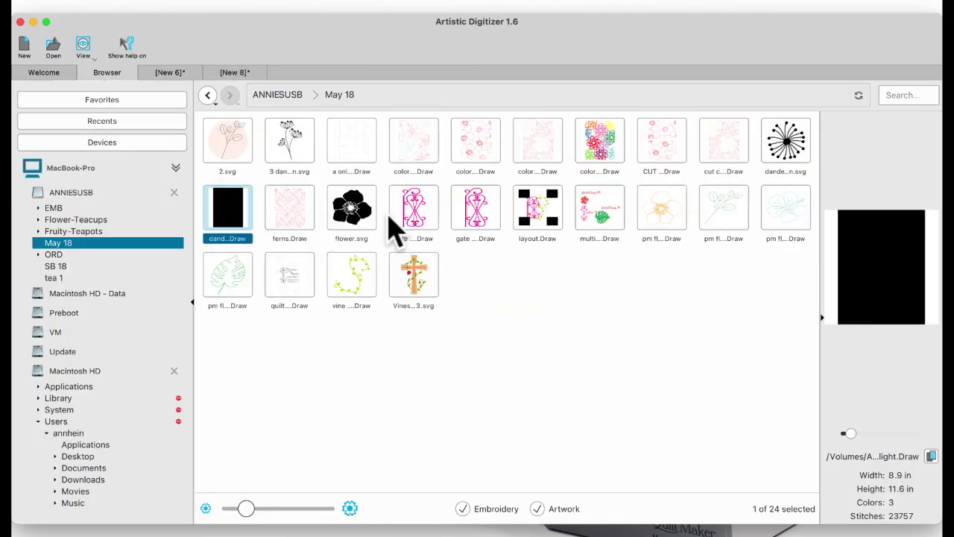
- Open layout.Draw from the May 18 folder and examine the assembled quilt layout
click(539, 216)
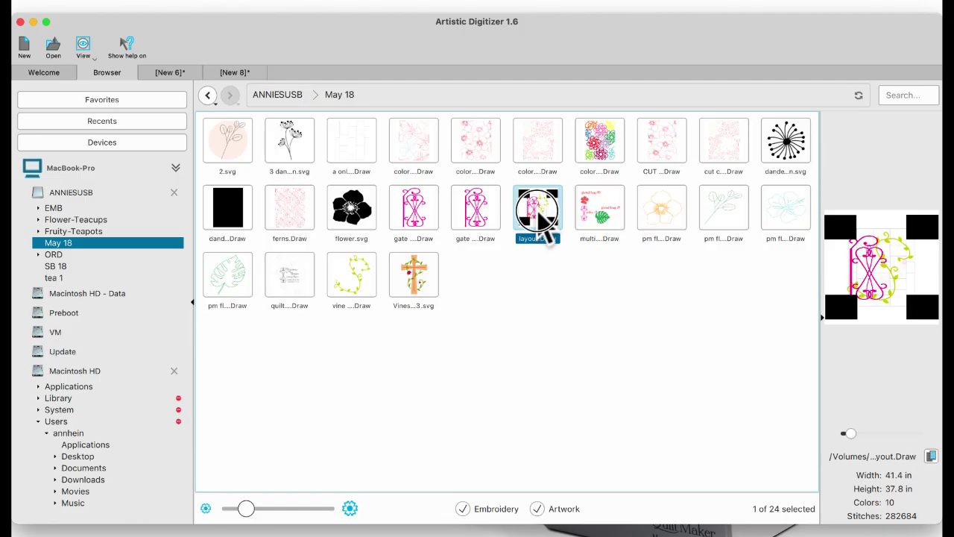
double_click(540, 216)
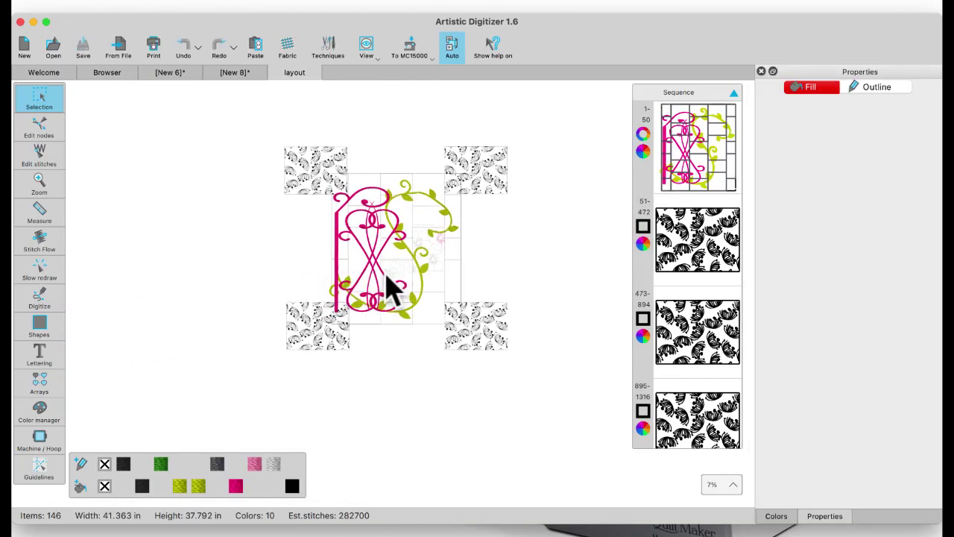
scroll(420, 283, up, 5)
scroll(420, 283, down, 2)
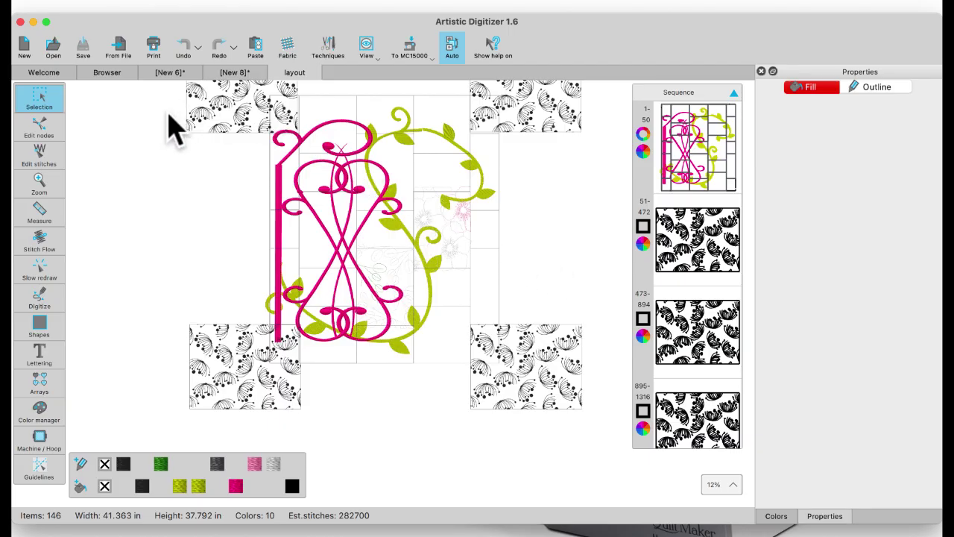
- Open the brick-style block grid file "a only layout" from the May 18 folder
click(112, 75)
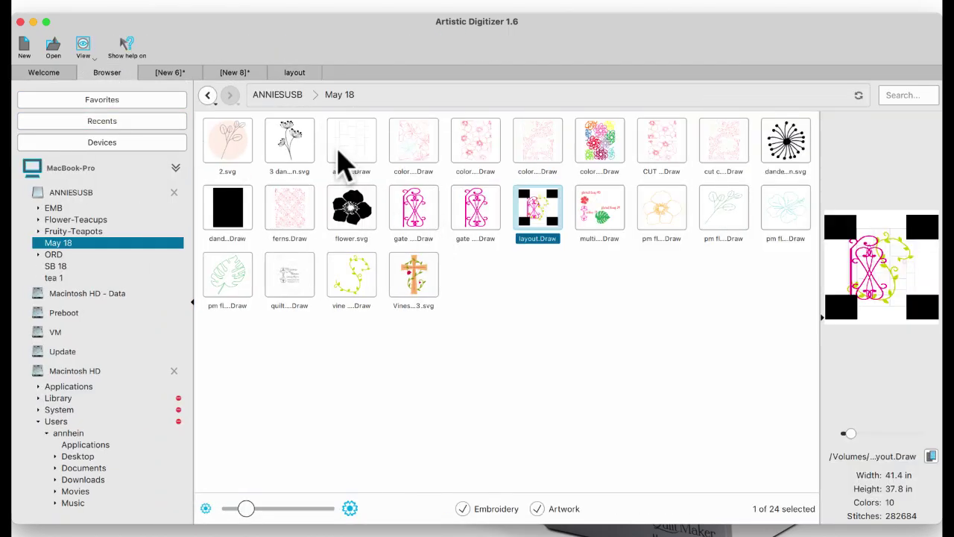
double_click(363, 147)
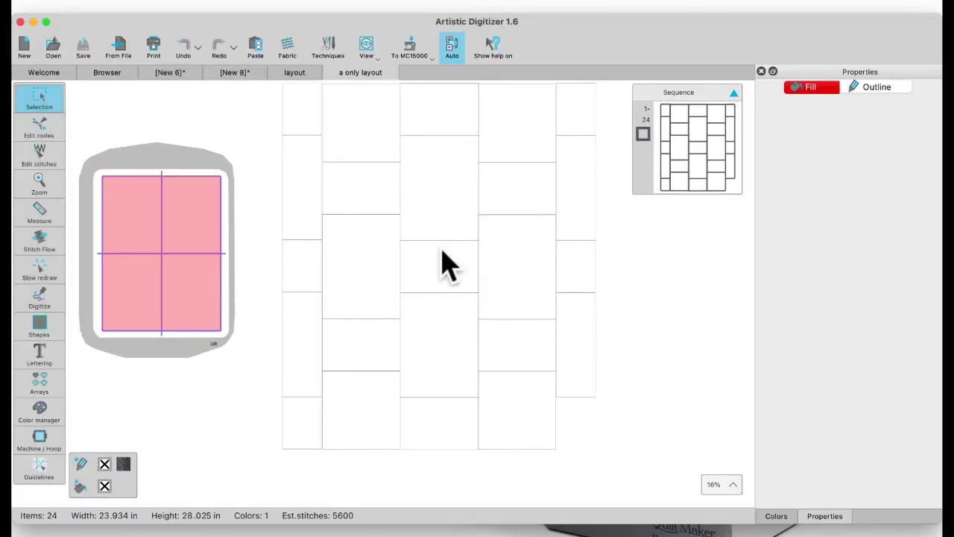
scroll(441, 261, down, 1)
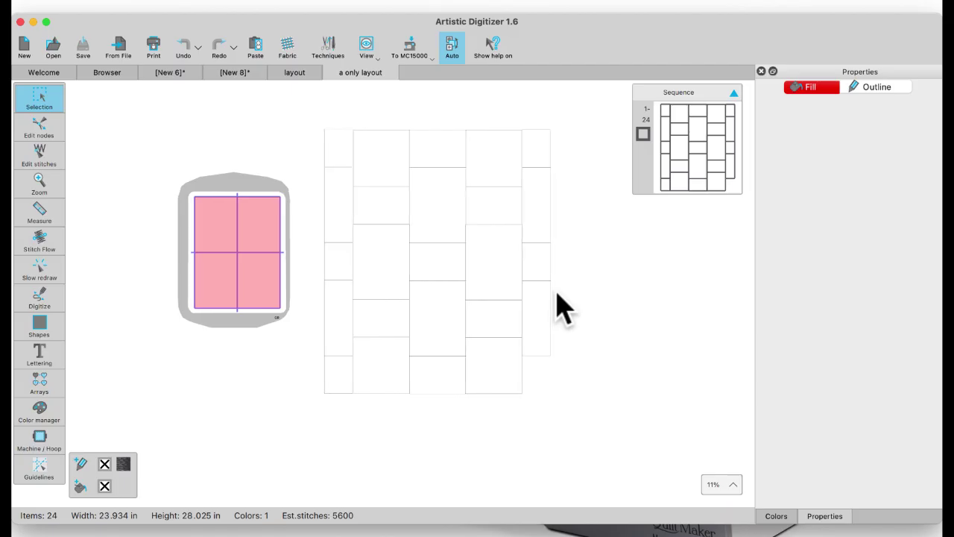
scroll(559, 305, down, 1)
scroll(558, 305, right, 2)
scroll(558, 305, down, 2)
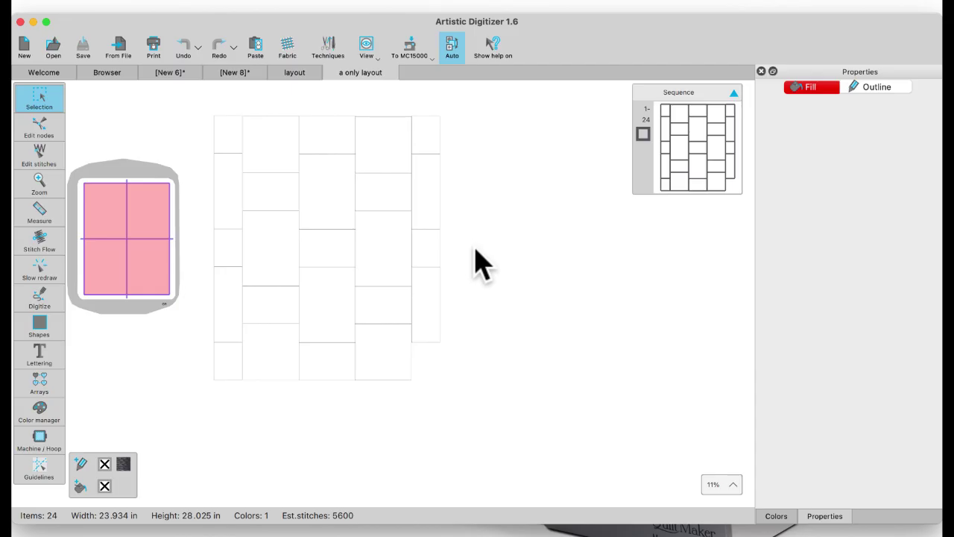
- Ungroup the whole block grid, ungroup its fourth column, and check that the column's top square can be selected separately
click(388, 134)
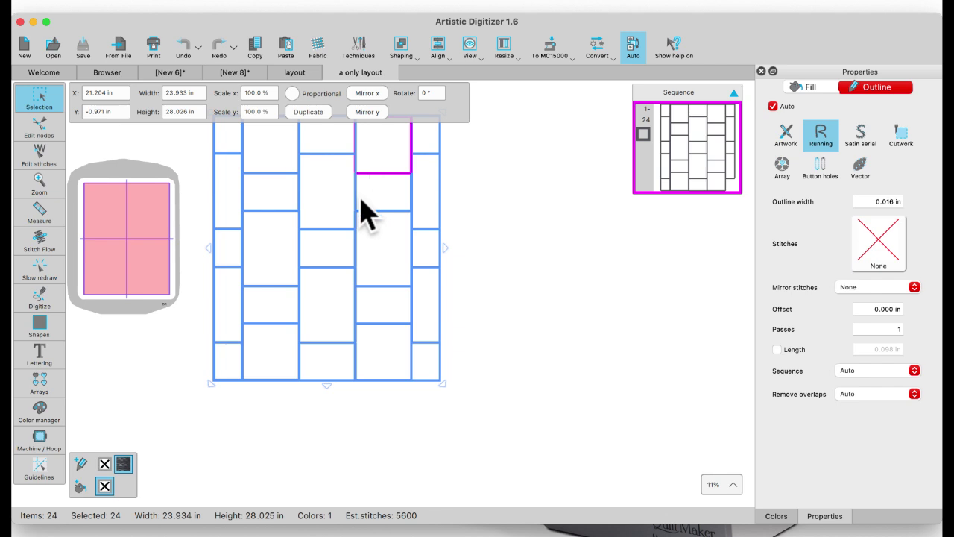
right_click(329, 200)
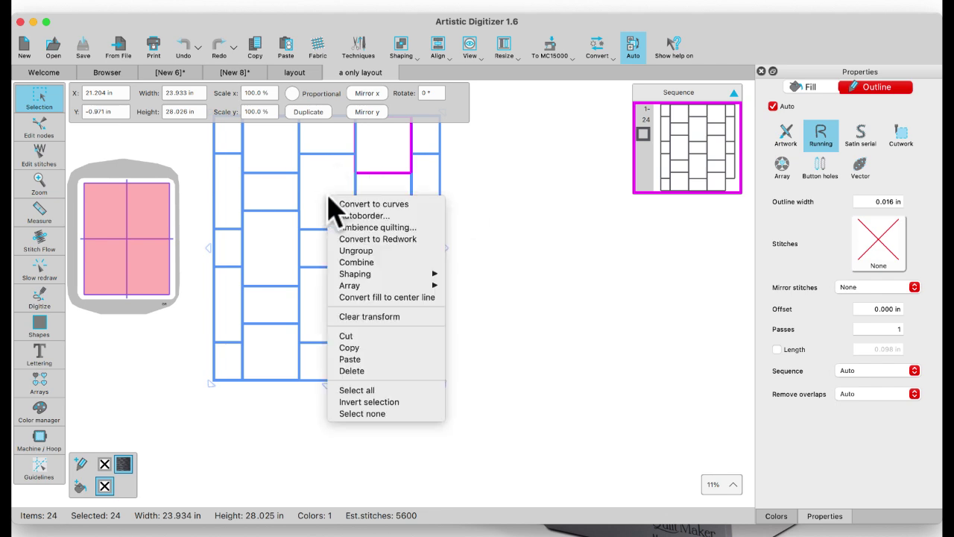
click(340, 248)
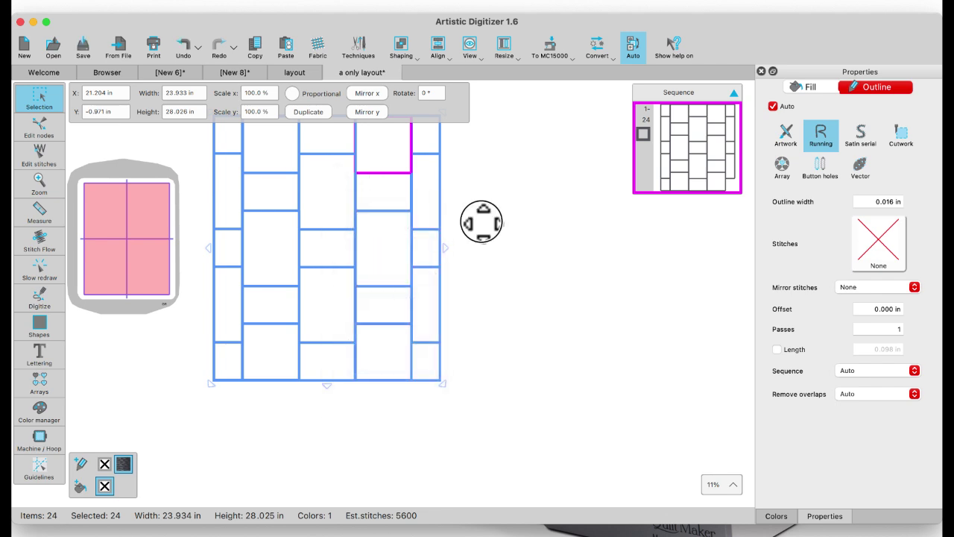
click(394, 188)
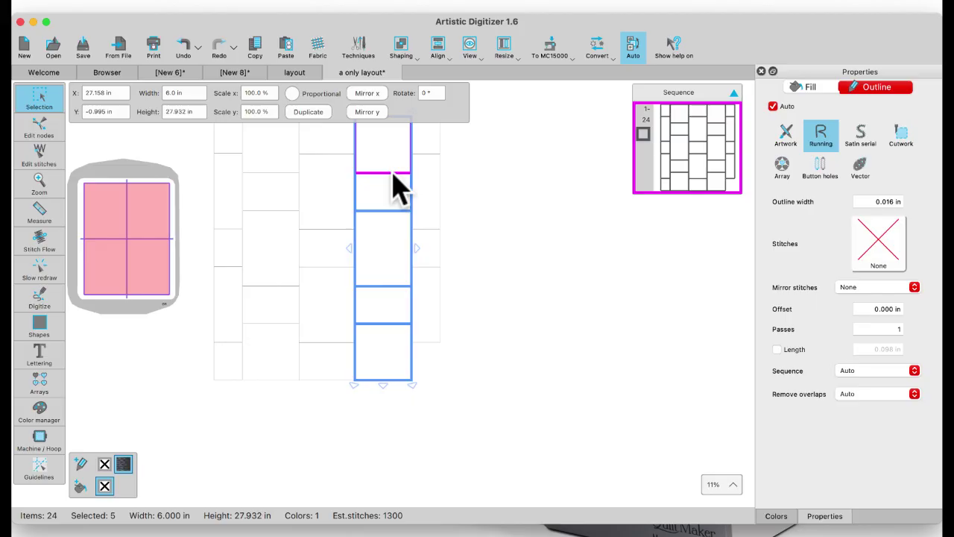
right_click(385, 154)
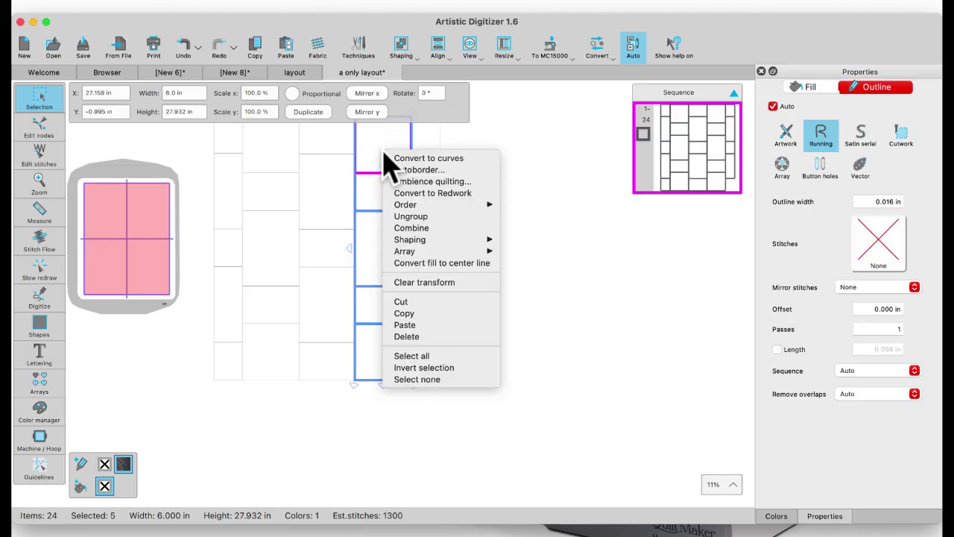
click(404, 216)
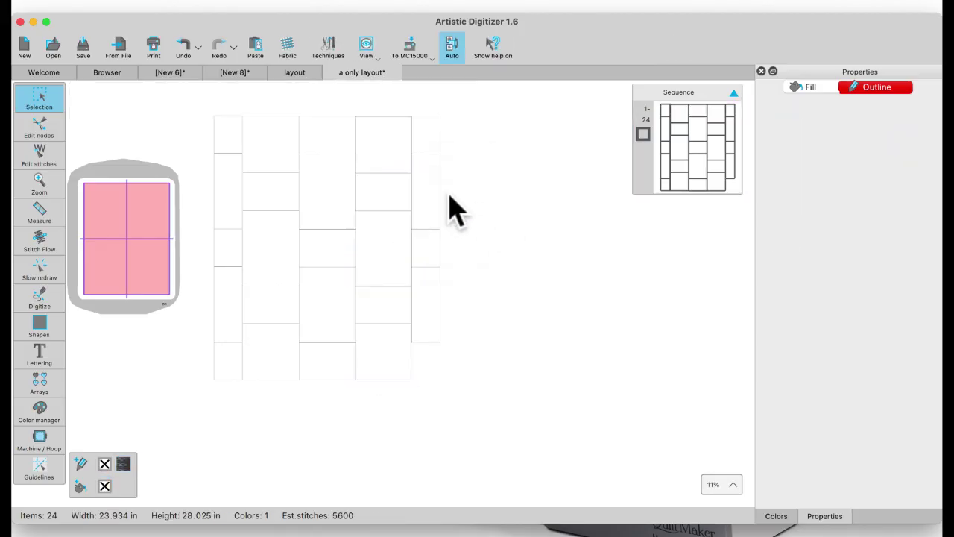
click(383, 170)
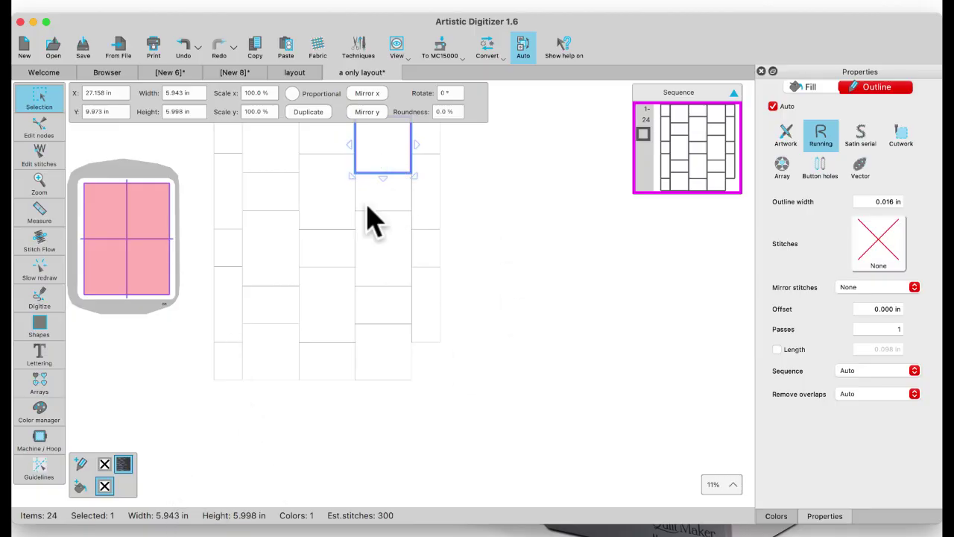
click(313, 324)
- Draw a rectangle about 8.4 in wide and 6.8 in high in the empty space to the right of the grid
scroll(400, 283, right, 5)
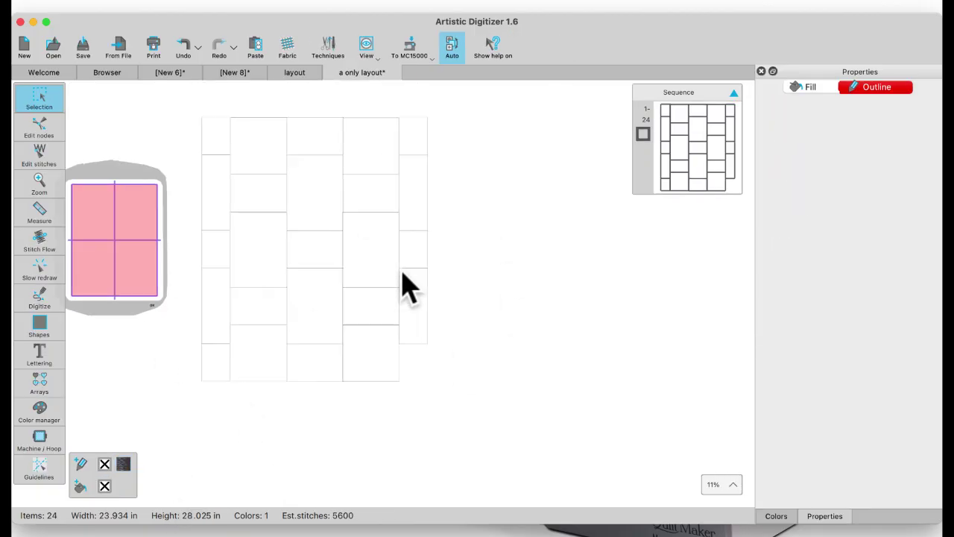
click(39, 328)
click(32, 322)
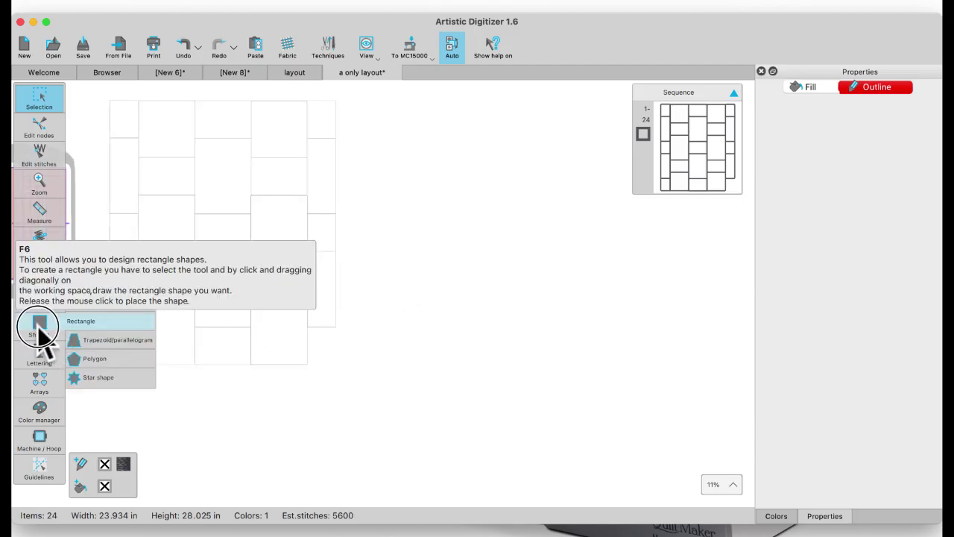
mouse_move(416, 162)
mouse_down()
mouse_move(422, 216)
mouse_move(496, 226)
mouse_up()
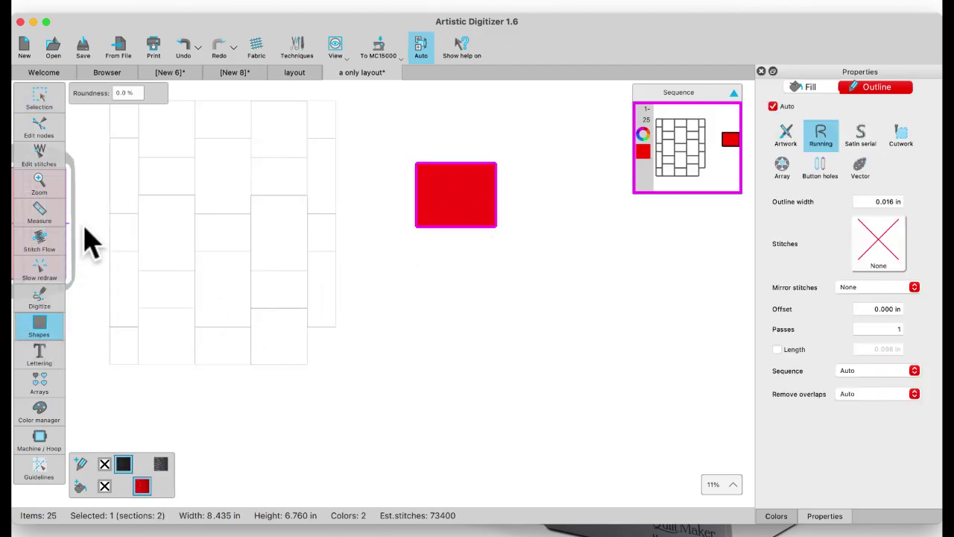
- Set the red rectangle's width and height to 6.0 in each and clear the selection
click(39, 96)
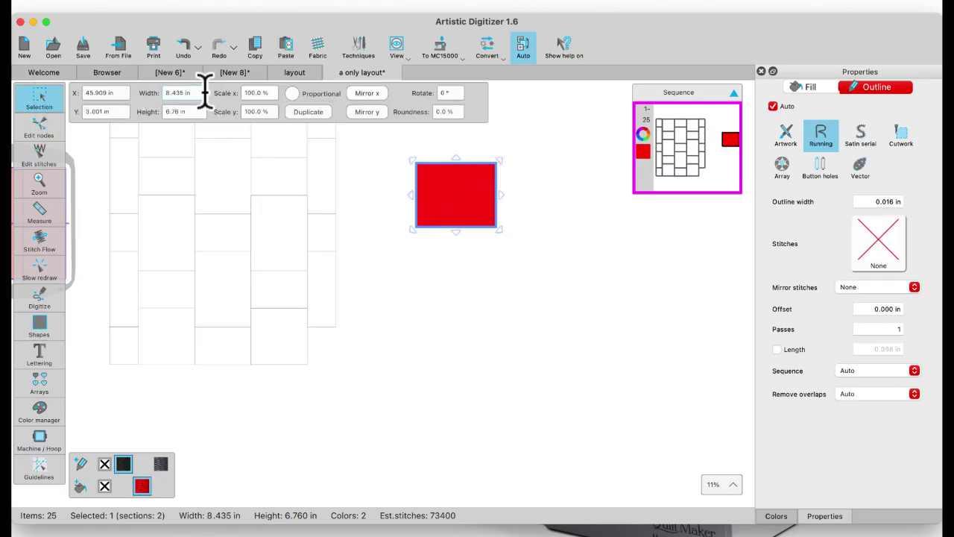
click(167, 92)
text(6.0)
key(Return)
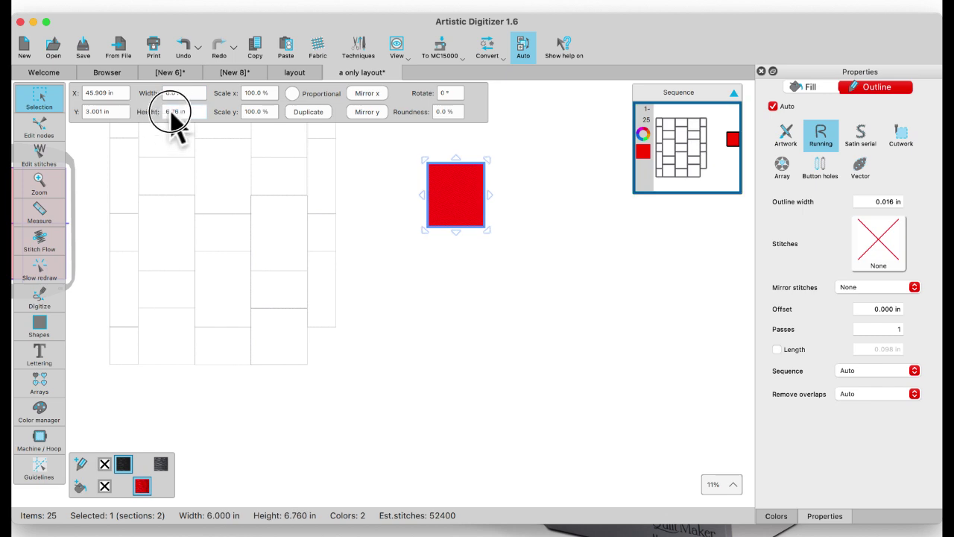
click(193, 113)
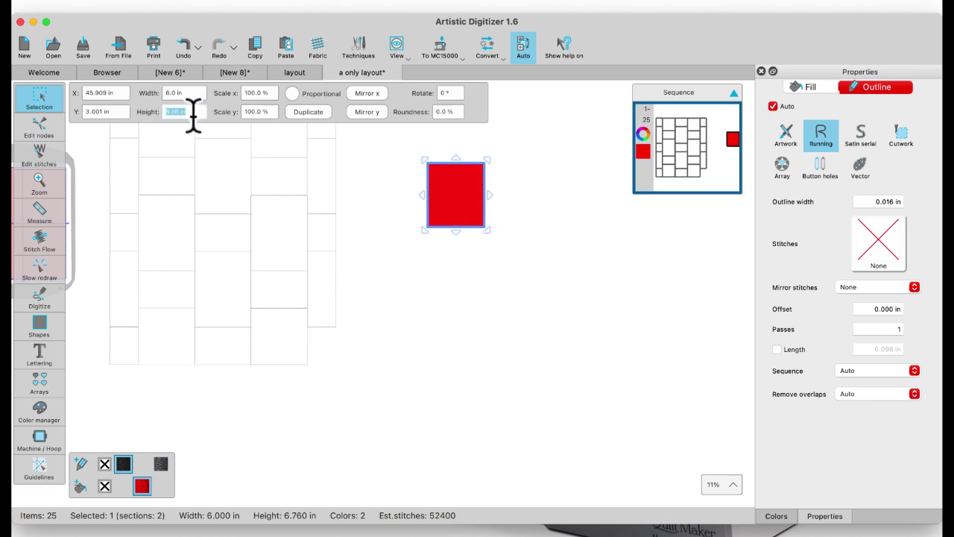
text(6.0)
click(386, 180)
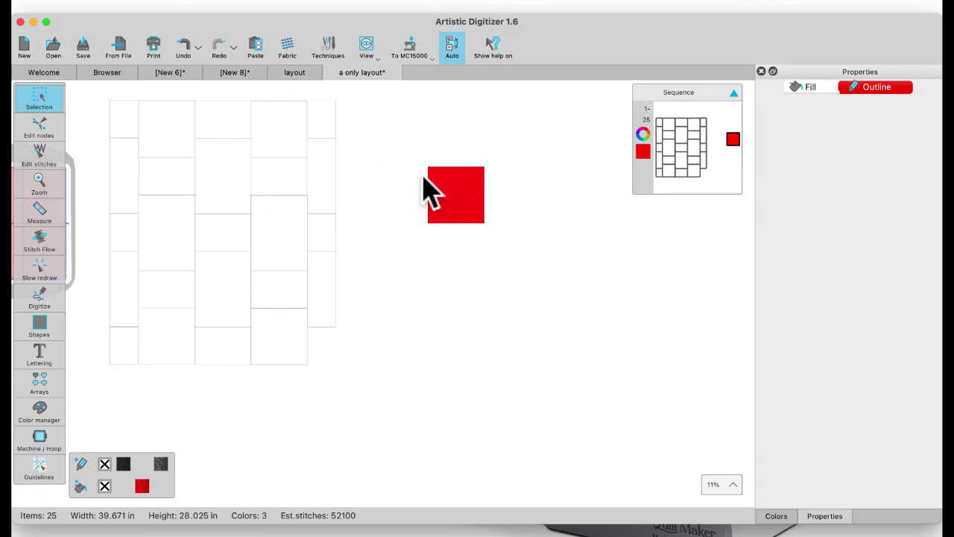
- Remove the red square's fill so only its outline remains, and move it farther right from the grid
click(472, 200)
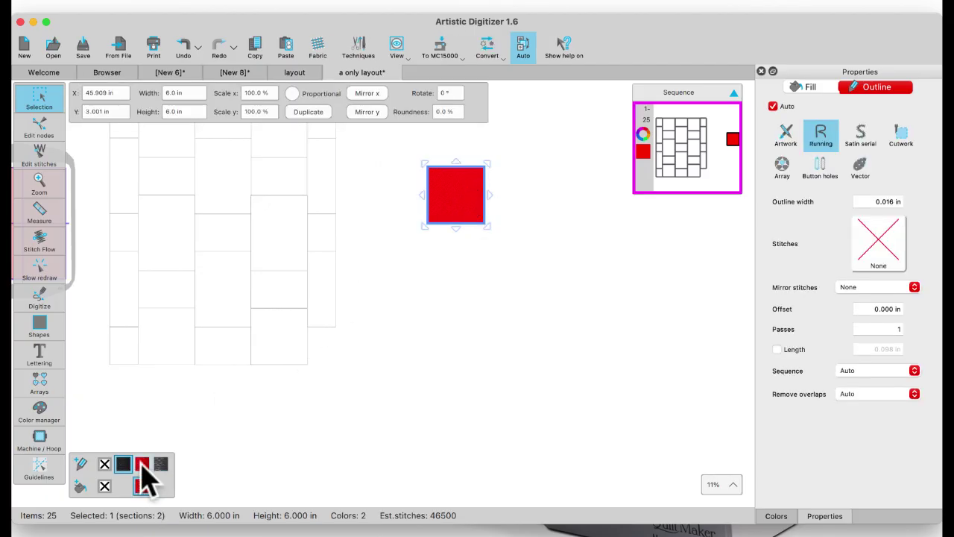
click(105, 486)
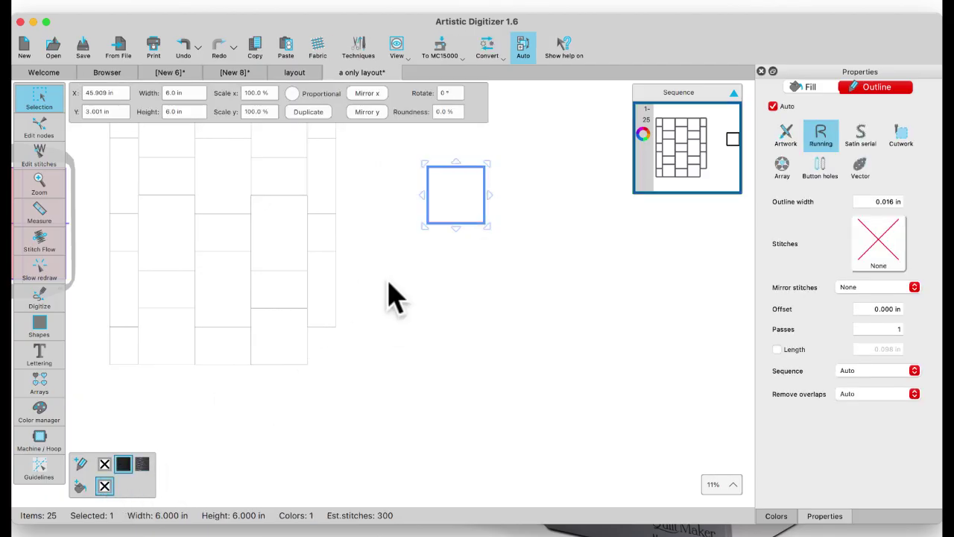
scroll(386, 294, down, 1)
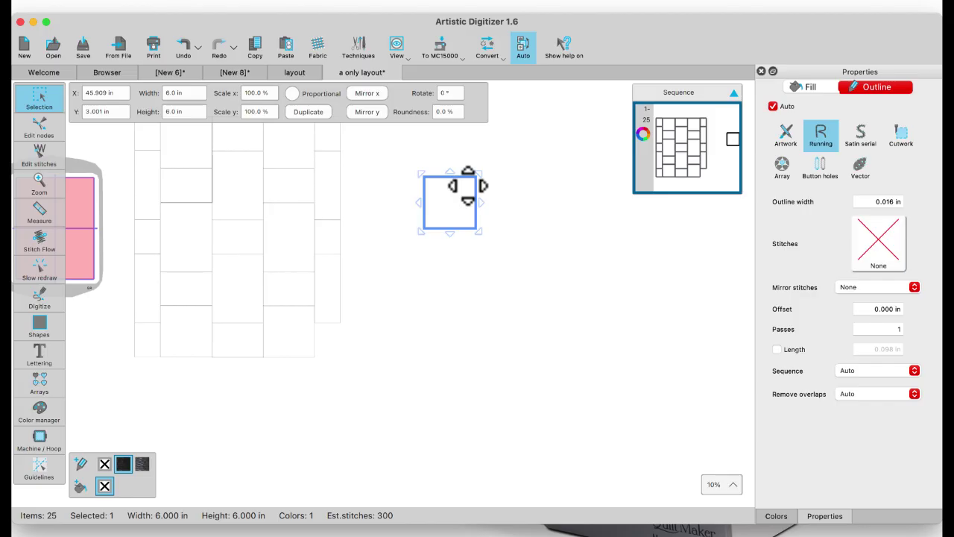
drag(471, 177, 424, 149)
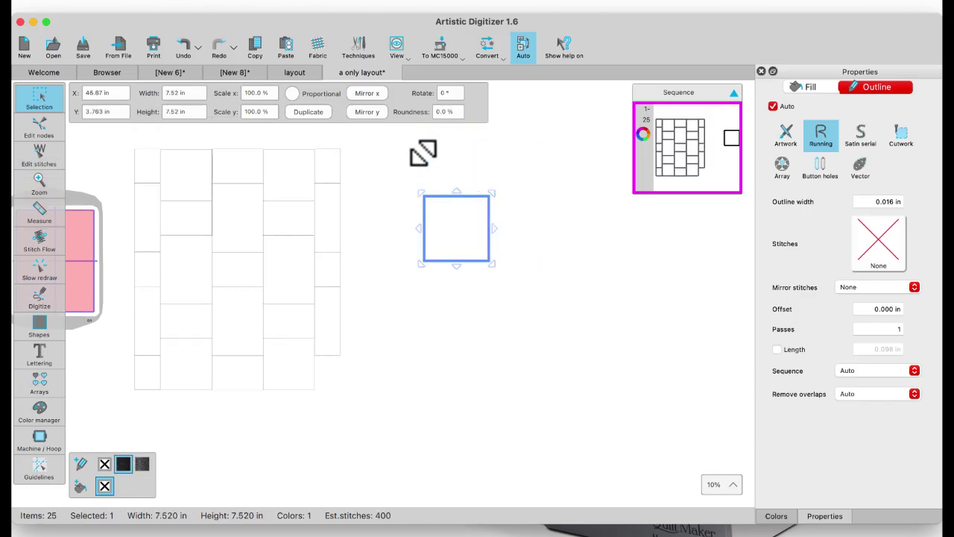
click(185, 48)
drag(439, 227, 294, 221)
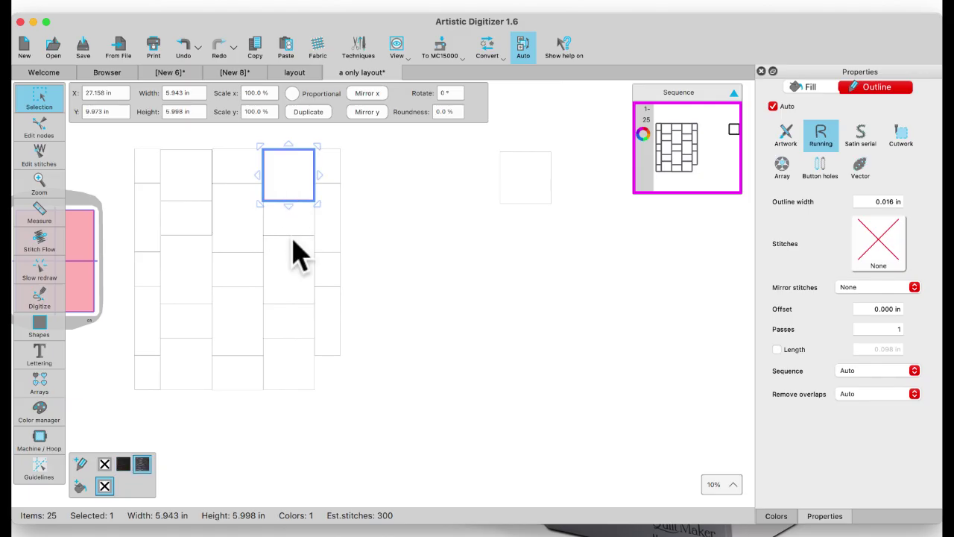
- Draw a rectangle about 8.2 in wide and 4.8 in high between the grid and the outlined square, slightly lower
click(293, 236)
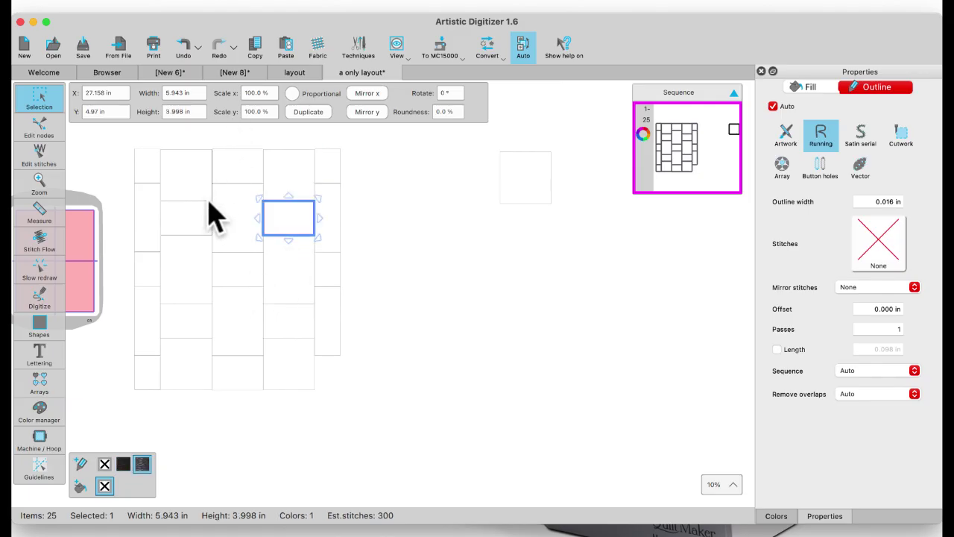
click(41, 324)
click(424, 388)
click(39, 328)
click(81, 322)
drag(410, 262, 463, 300)
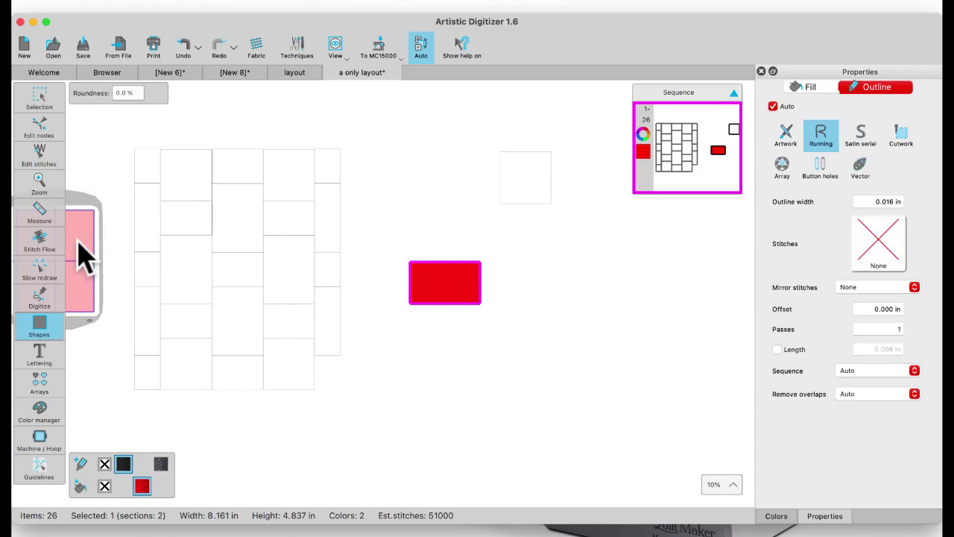
- Set the new red rectangle's width to 6.0 in and height to 4.0 in, and clear the selection
click(37, 105)
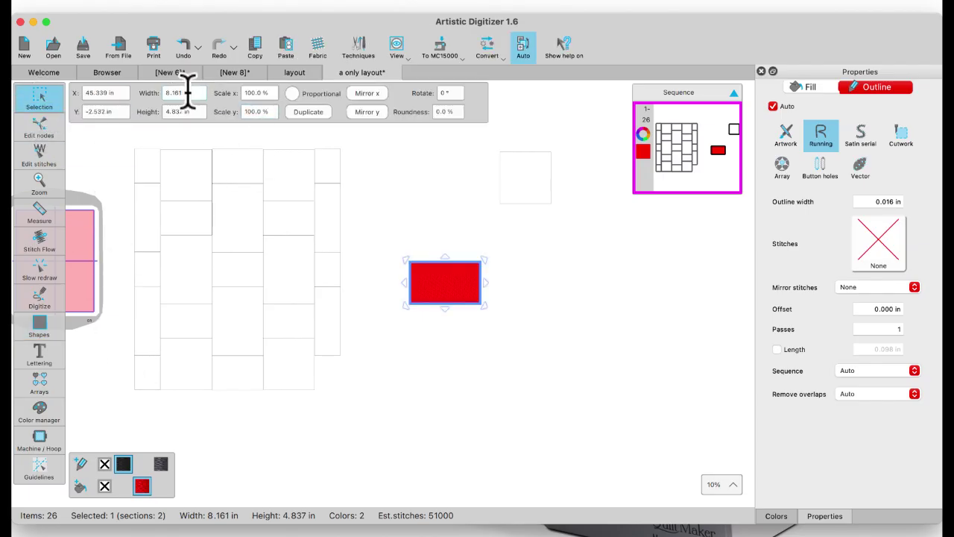
drag(201, 94, 150, 91)
key(Return)
drag(168, 112, 207, 112)
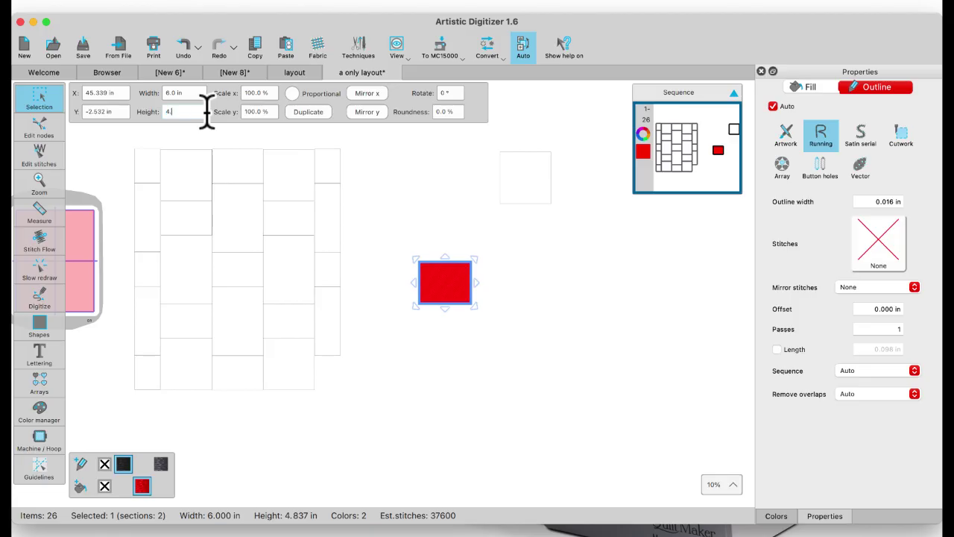
text(4.0)
click(383, 223)
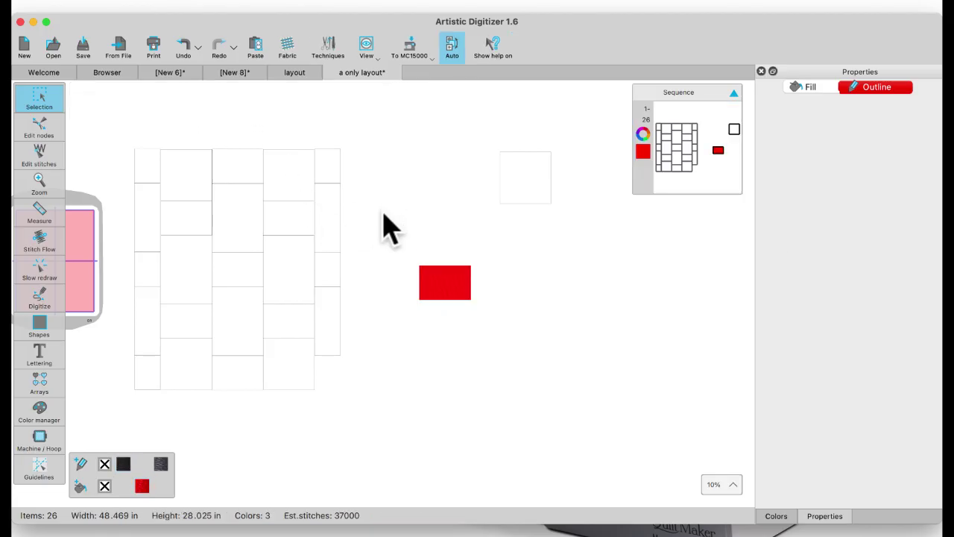
- Align the red rectangle flush against the outlined square's lower edge and remove its fill
click(441, 287)
drag(441, 287, 524, 219)
scroll(514, 250, up, 3)
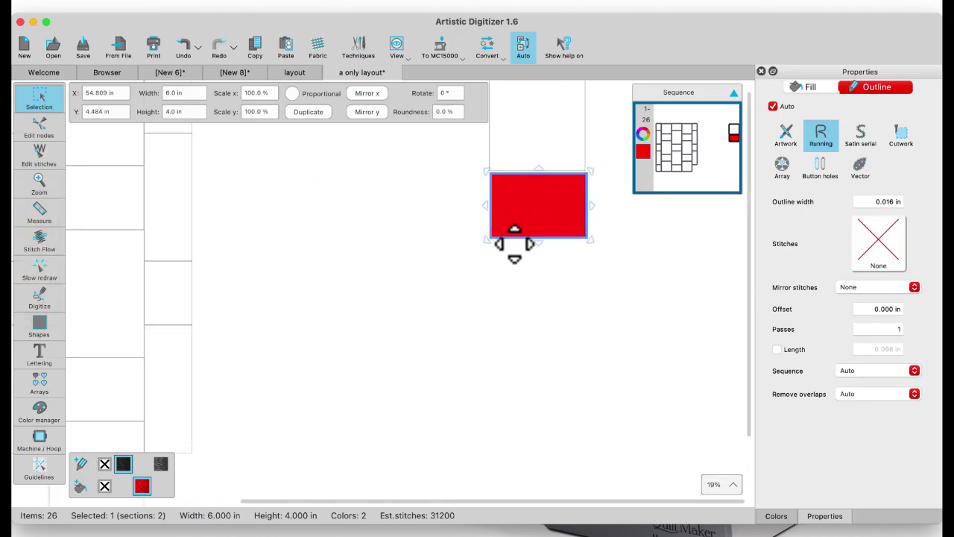
scroll(551, 204, right, 3)
scroll(552, 203, up, 2)
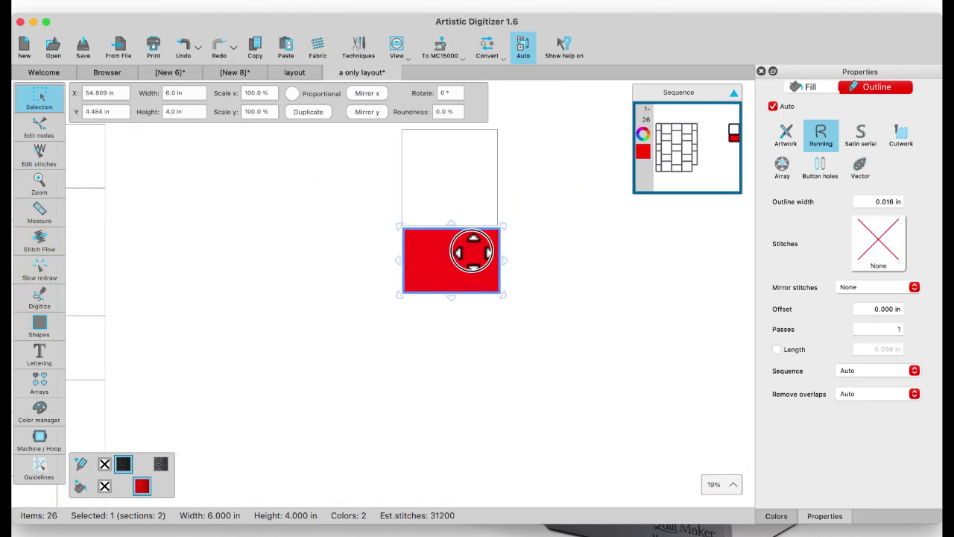
drag(467, 246, 471, 249)
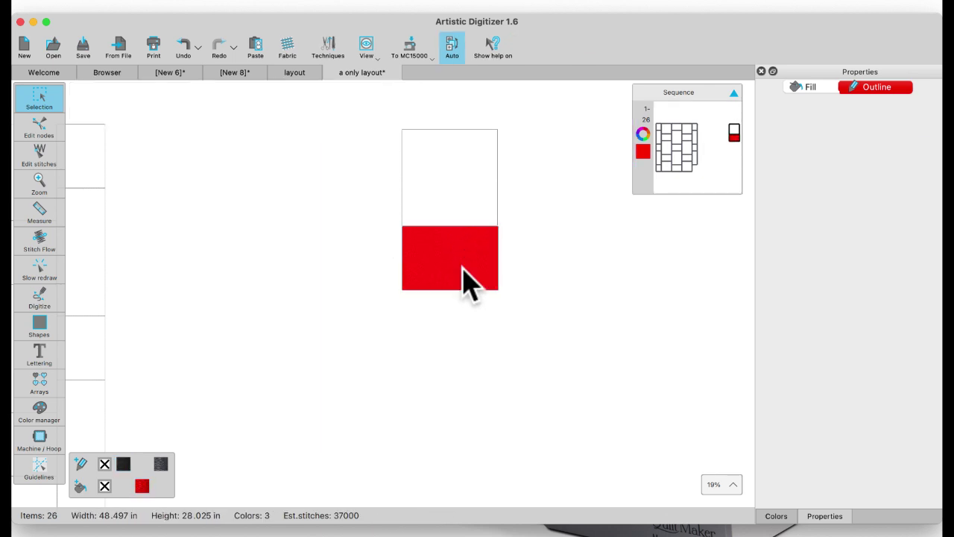
click(104, 486)
scroll(255, 407, down, 5)
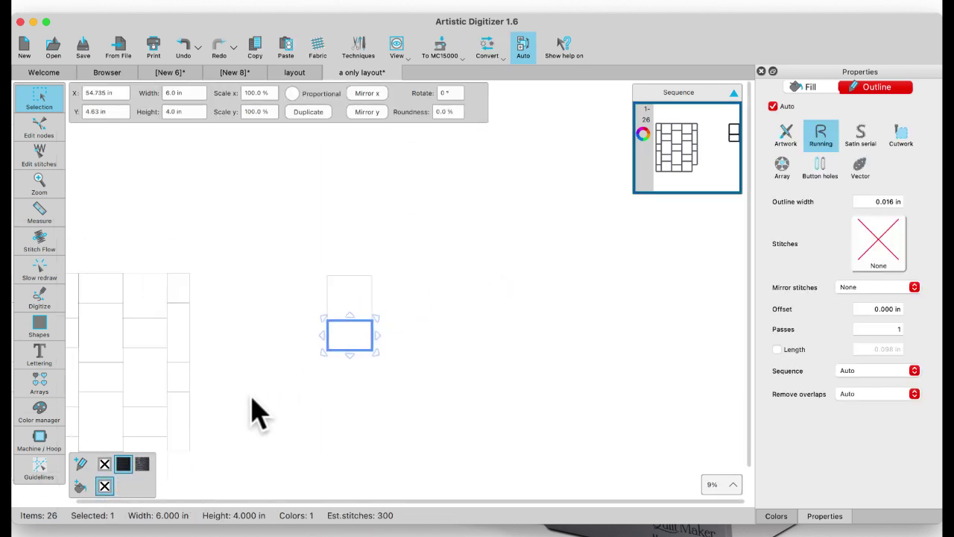
- Examine the flower, leaf, gate and vine quilting designs placed over the blocks in the layout document
scroll(253, 406, left, 5)
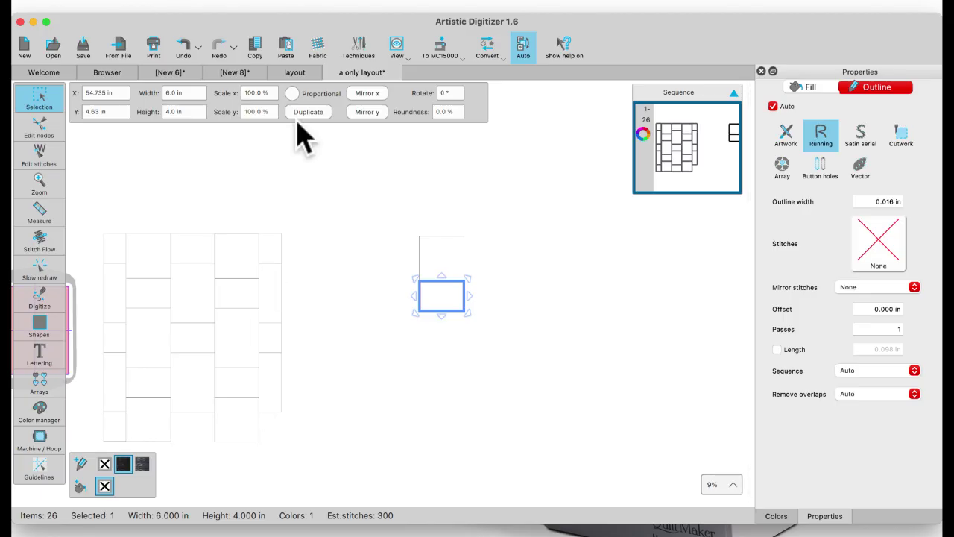
click(305, 75)
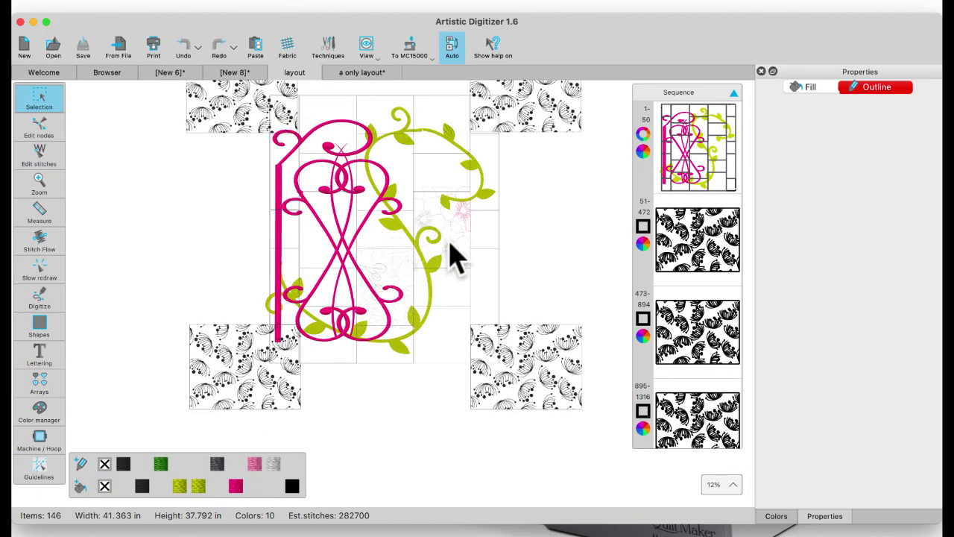
scroll(451, 257, up, 5)
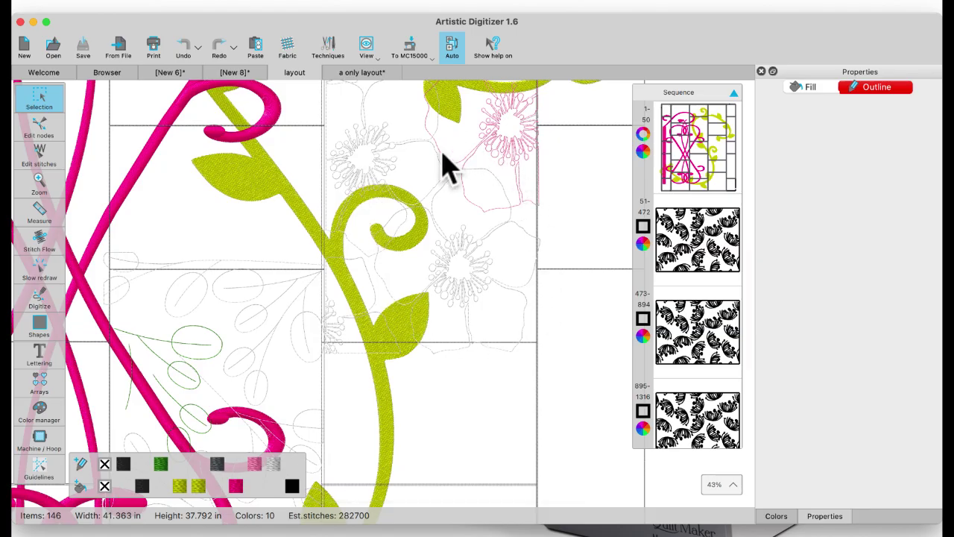
scroll(446, 163, down, 3)
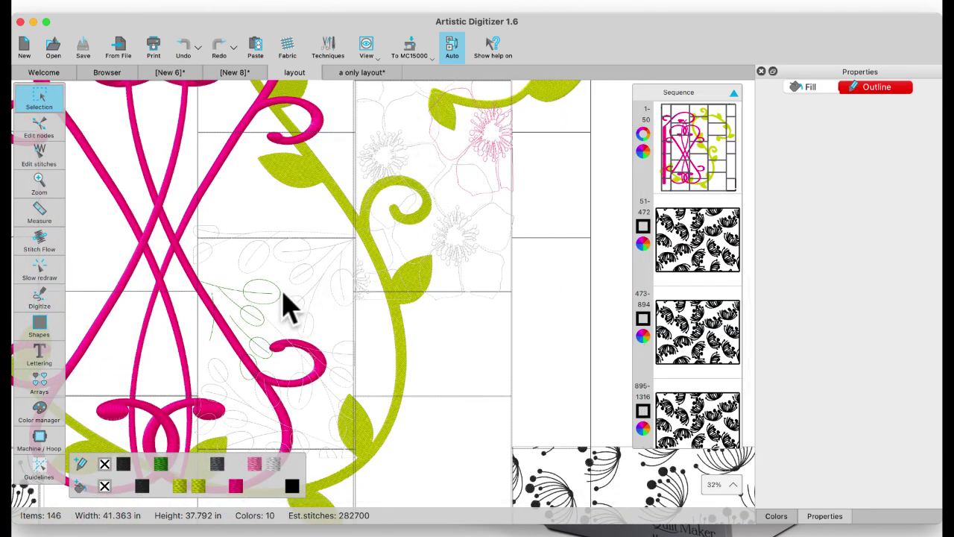
scroll(519, 186, down, 4)
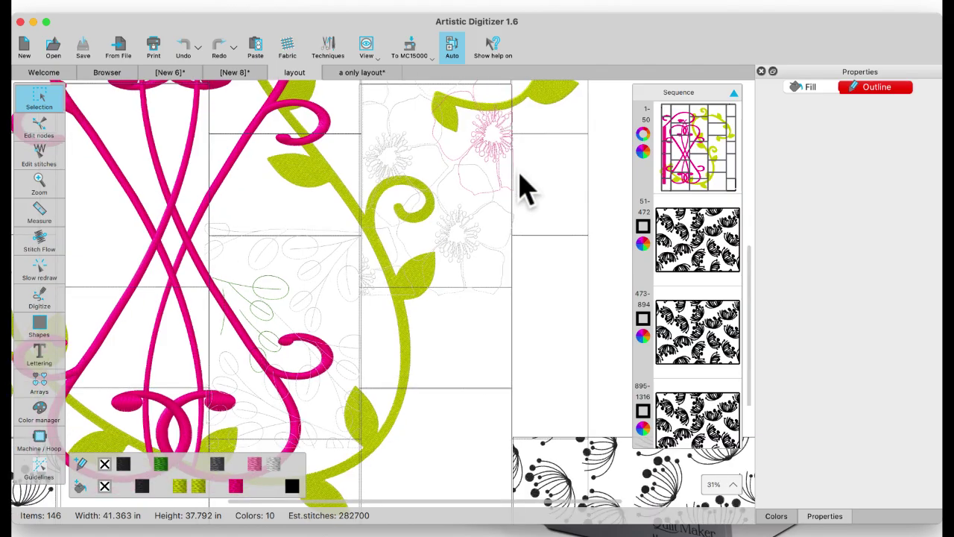
scroll(479, 160, up, 5)
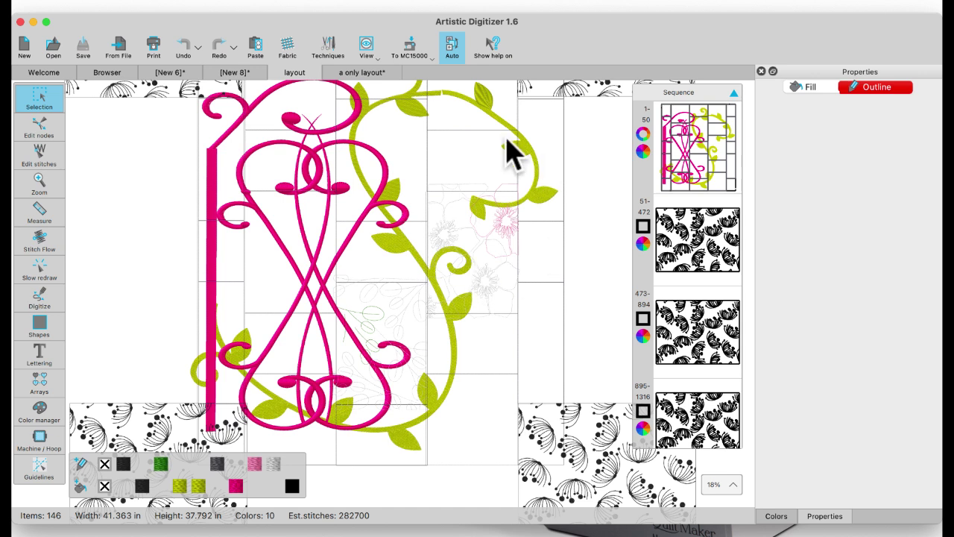
scroll(387, 291, down, 4)
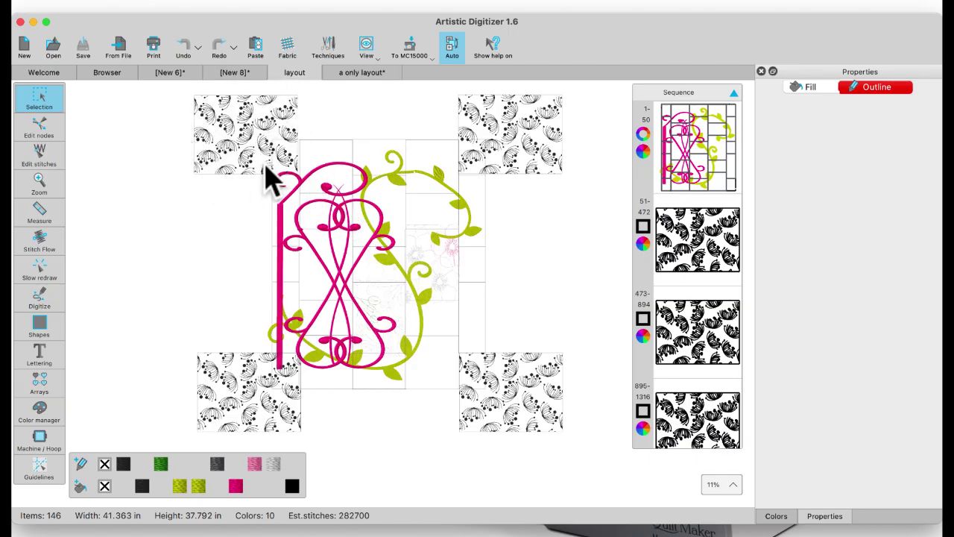
scroll(272, 179, up, 1)
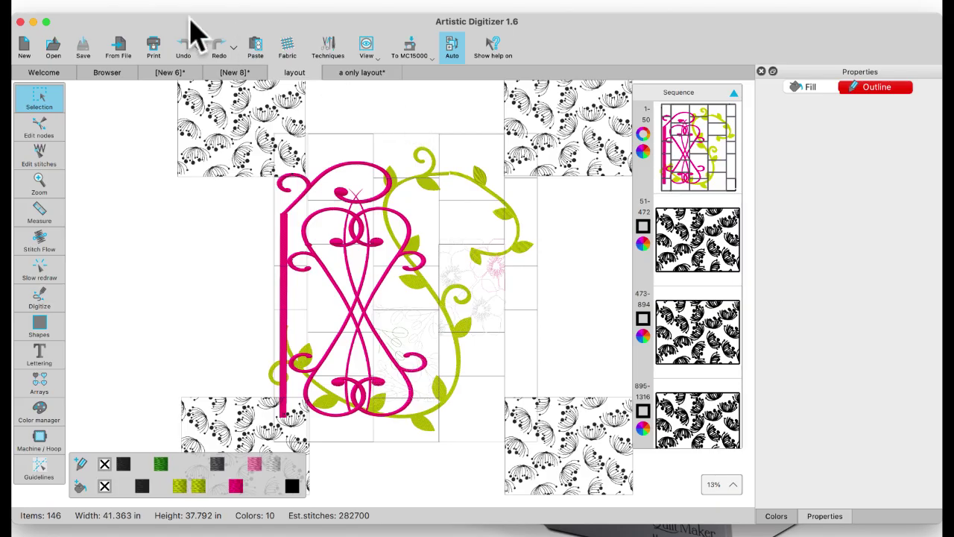
- Open the Vines cross SVG from the May 18 folder and delete the cross's right arm with its center line
click(108, 74)
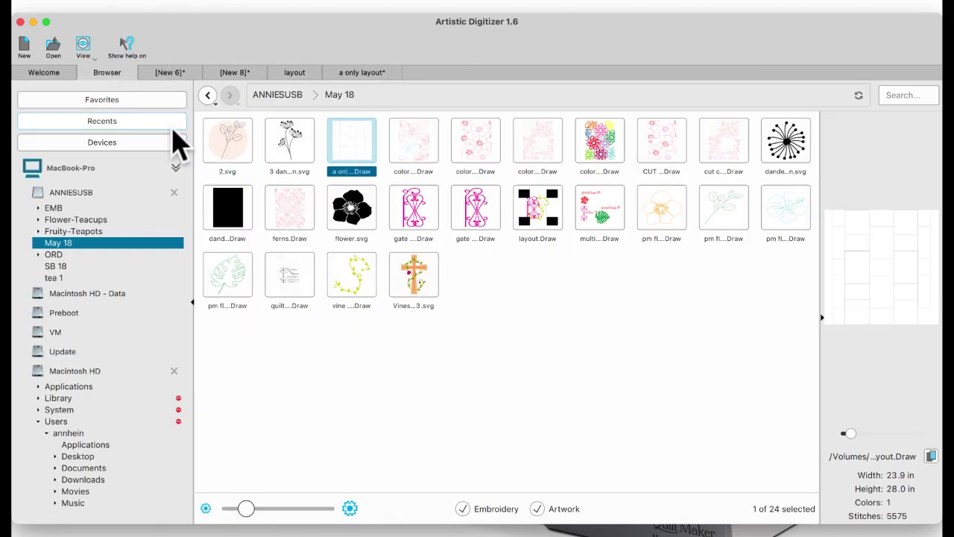
double_click(419, 274)
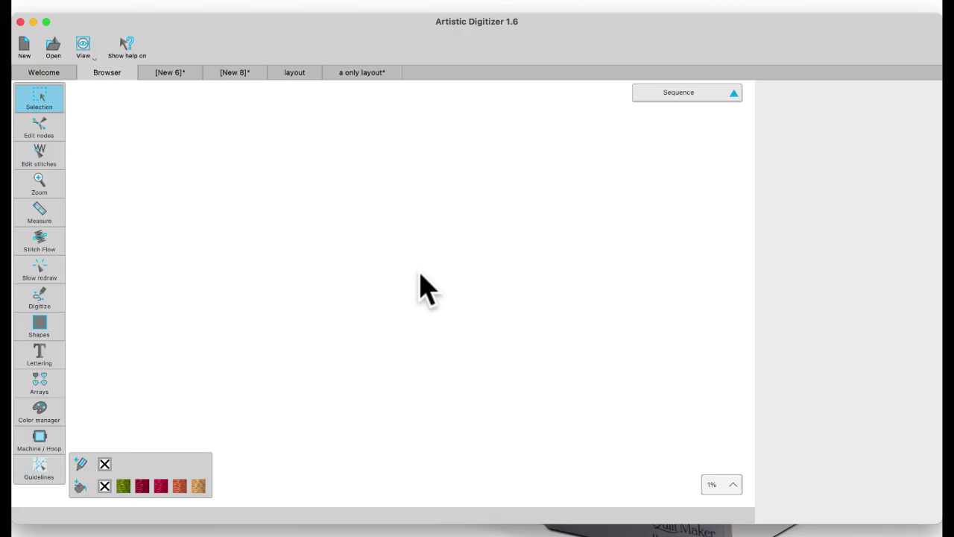
click(396, 237)
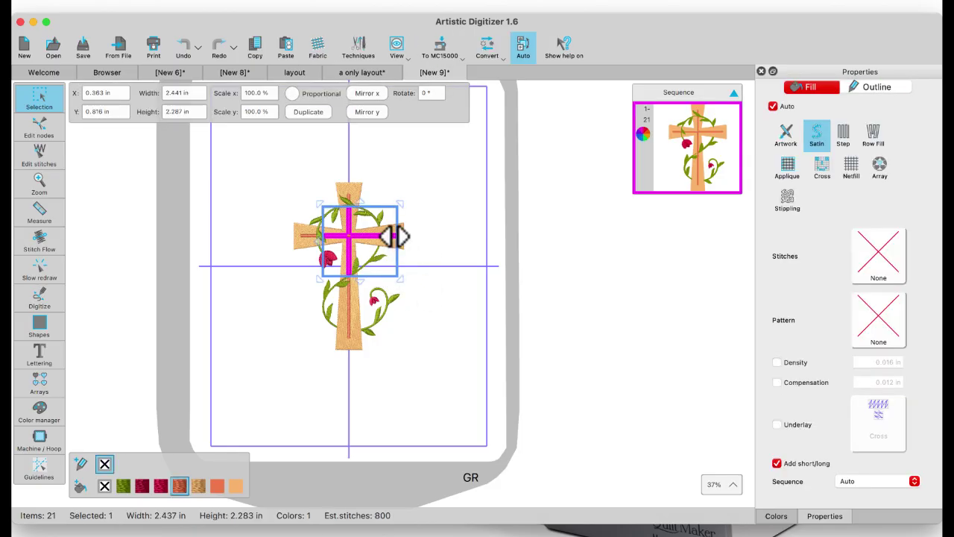
click(395, 237)
click(404, 244)
key(Delete)
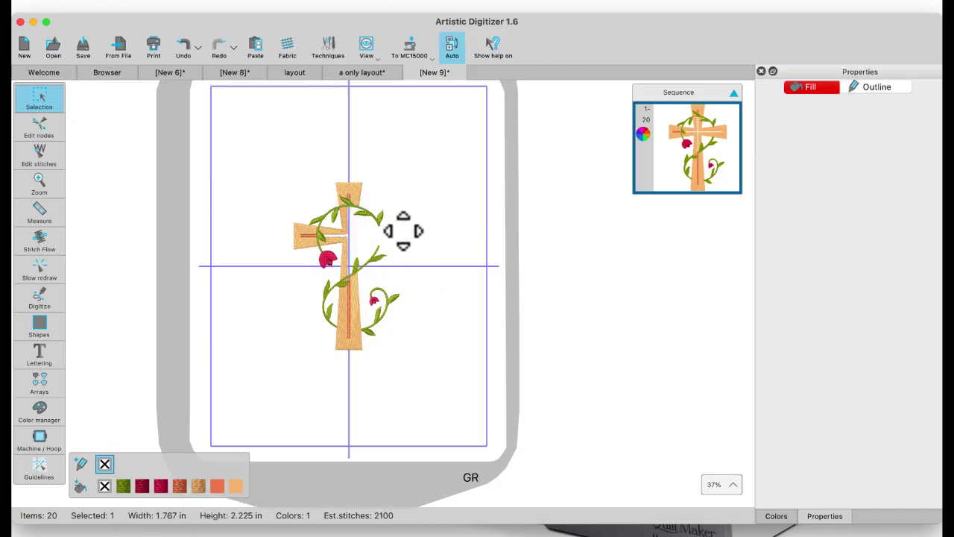
key(Delete)
- Delete the cross's top end and its lower post, including the post's center line
click(355, 196)
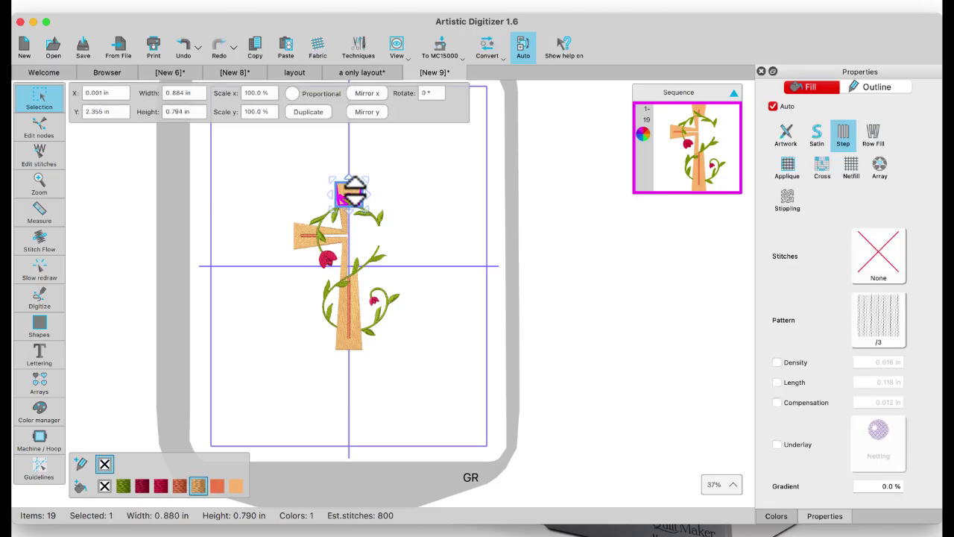
key(Delete)
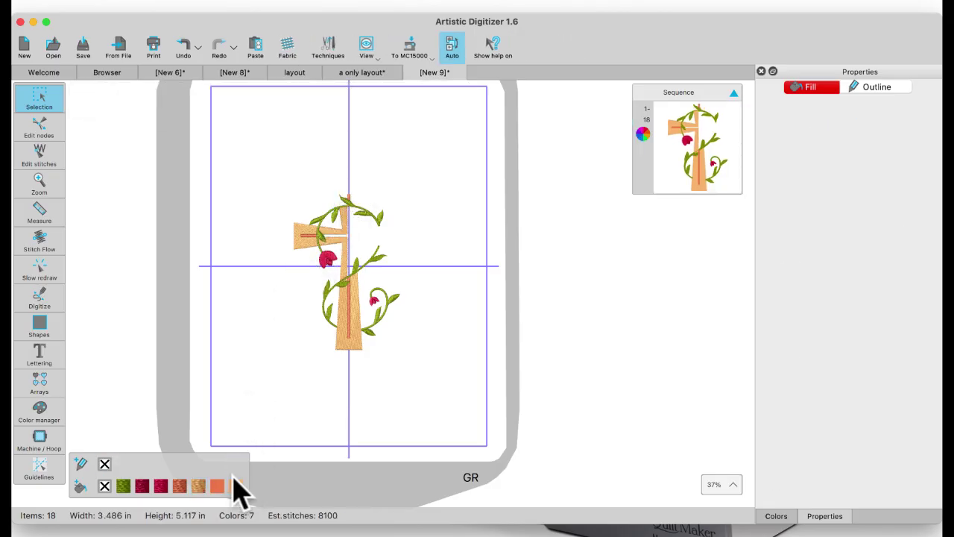
click(352, 345)
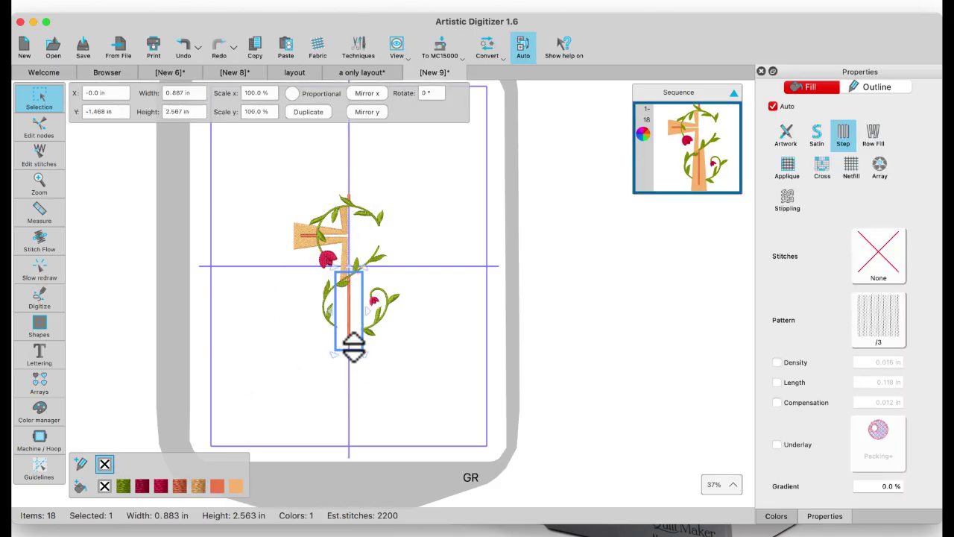
key(Delete)
click(351, 317)
key(Delete)
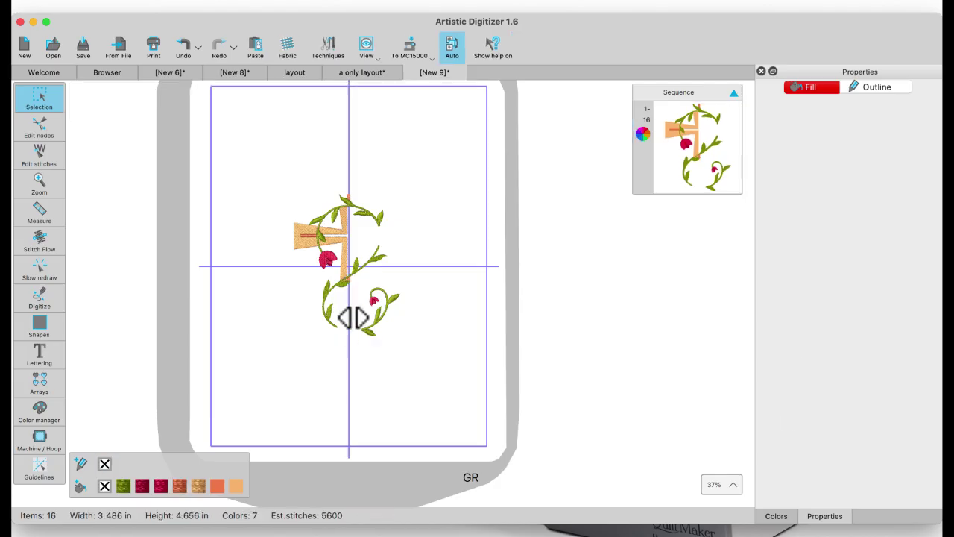
- Delete the remaining tan pieces around the cross's center and the end of its left arm
click(349, 263)
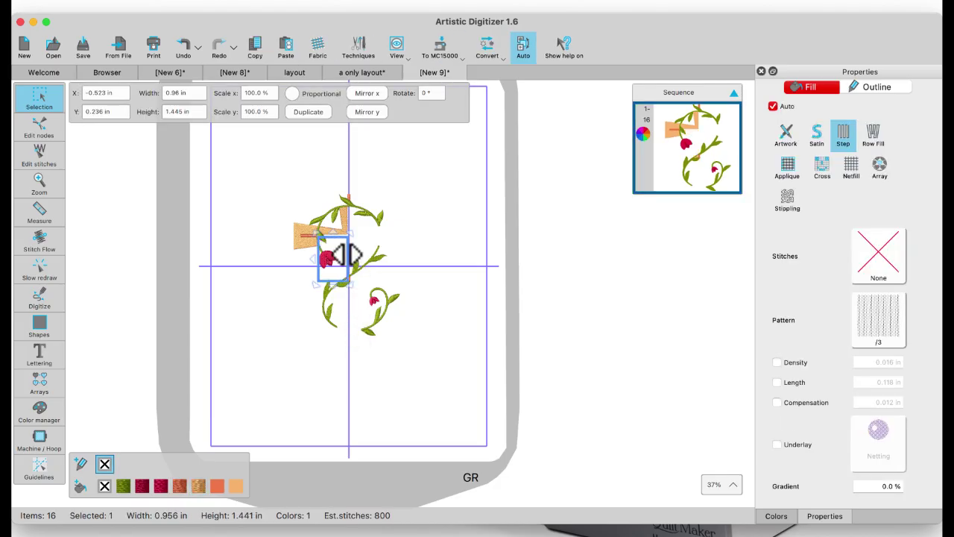
key(Delete)
click(350, 231)
key(Delete)
click(315, 239)
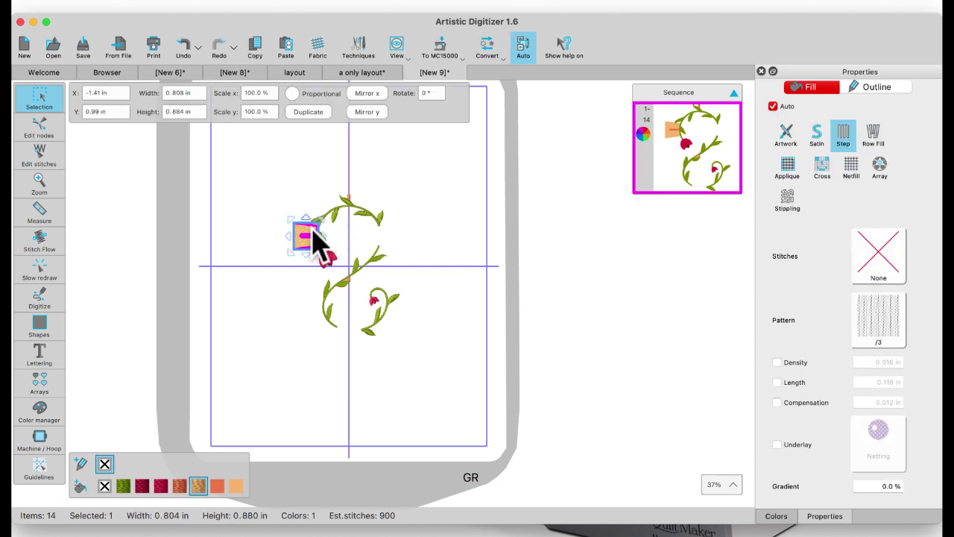
key(Delete)
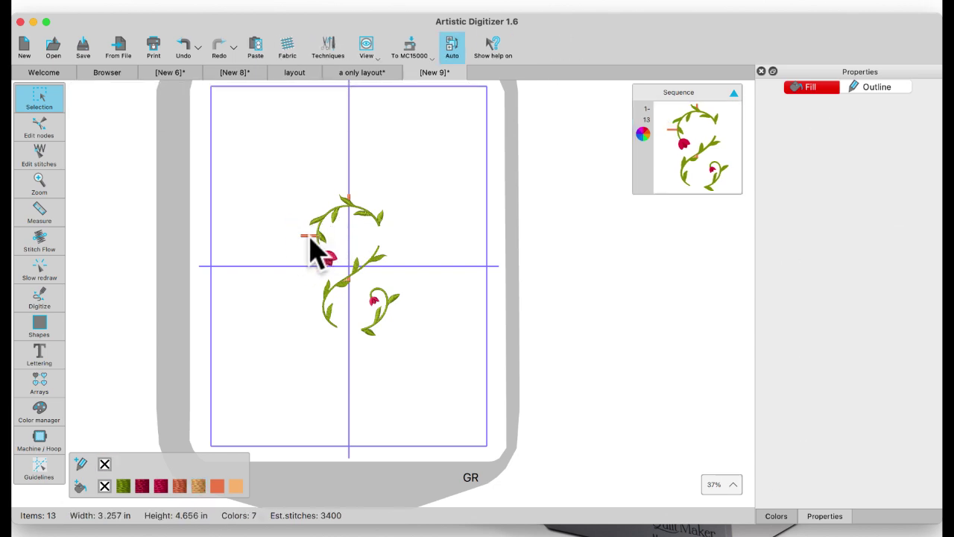
- Delete the leftover center-line pieces at the cross's left arm and top
click(313, 240)
key(Delete)
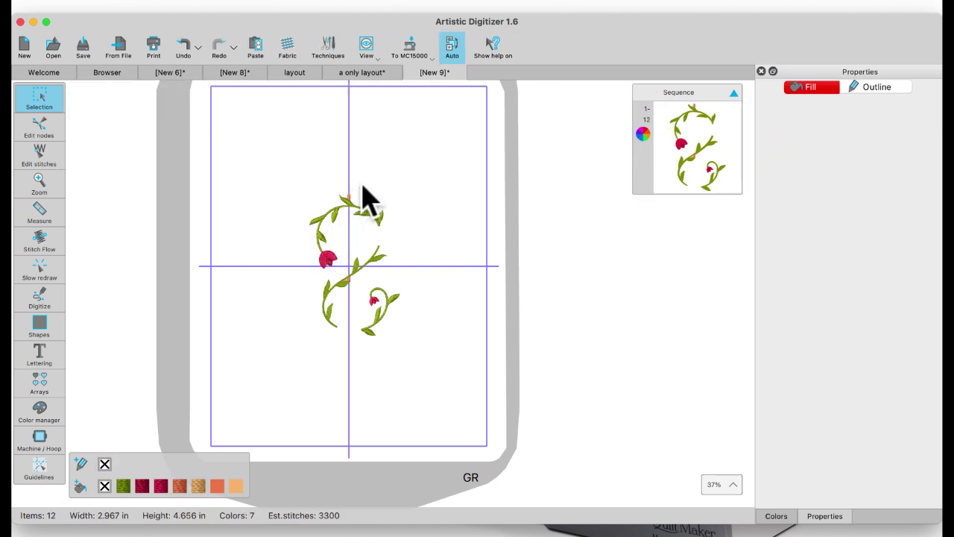
click(350, 200)
key(Delete)
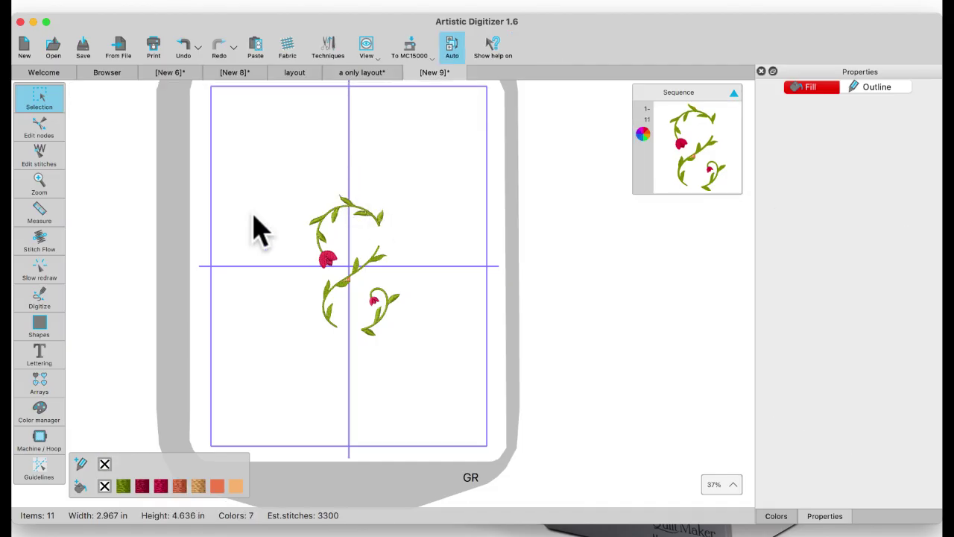
- Return to the layout document and inspect the green vine's separate upper segments by selecting each one
click(361, 73)
click(300, 74)
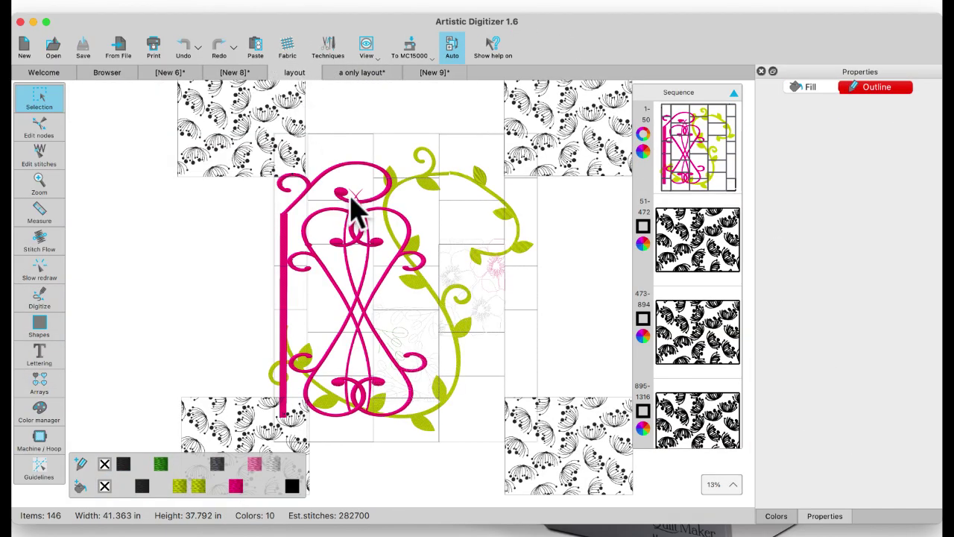
click(519, 261)
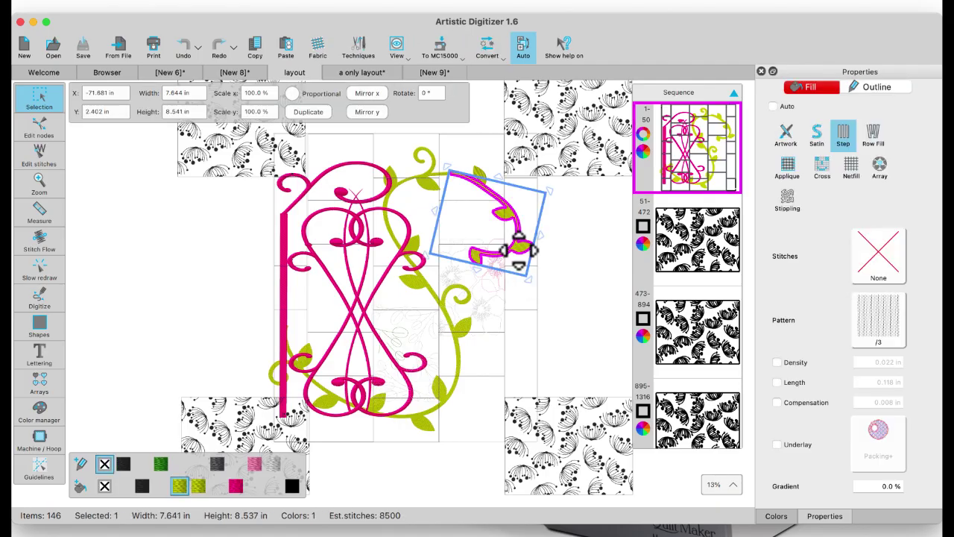
click(426, 188)
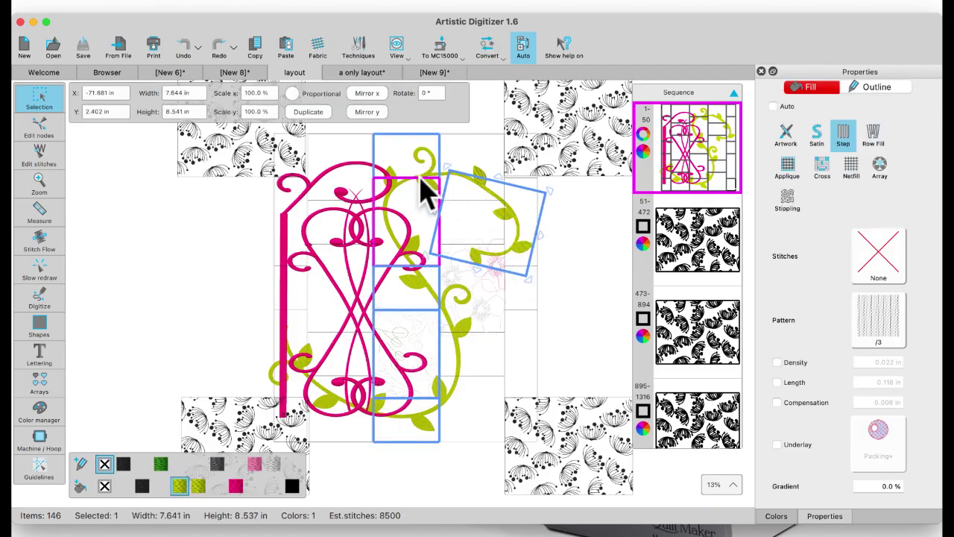
click(223, 232)
click(426, 159)
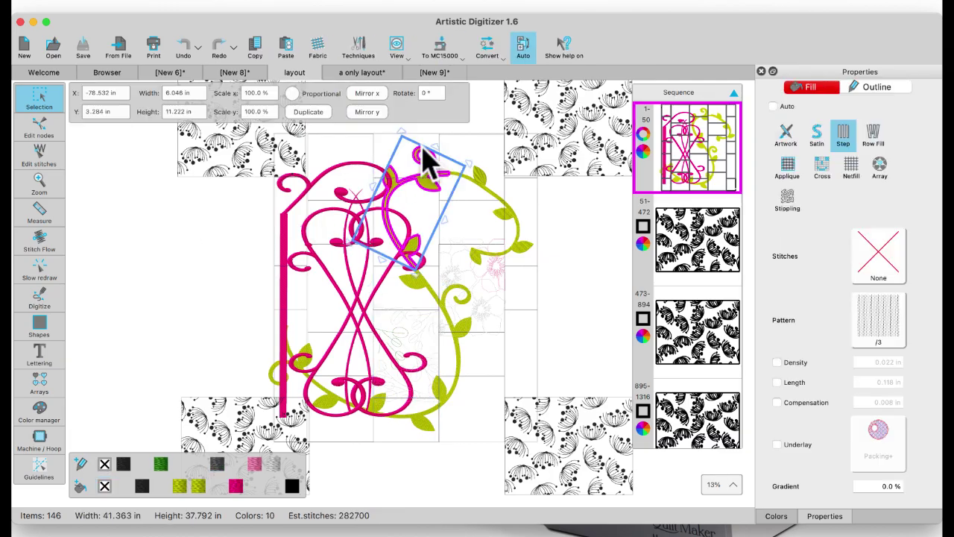
- Select the vine's long lower segment and examine where it joins the upper one and how it runs around the gate
scroll(455, 270, up, 10)
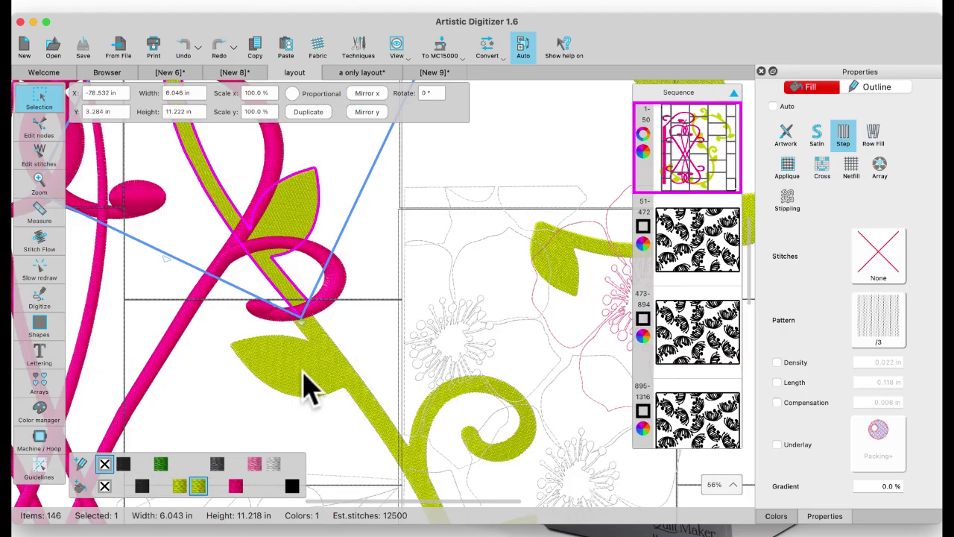
click(313, 382)
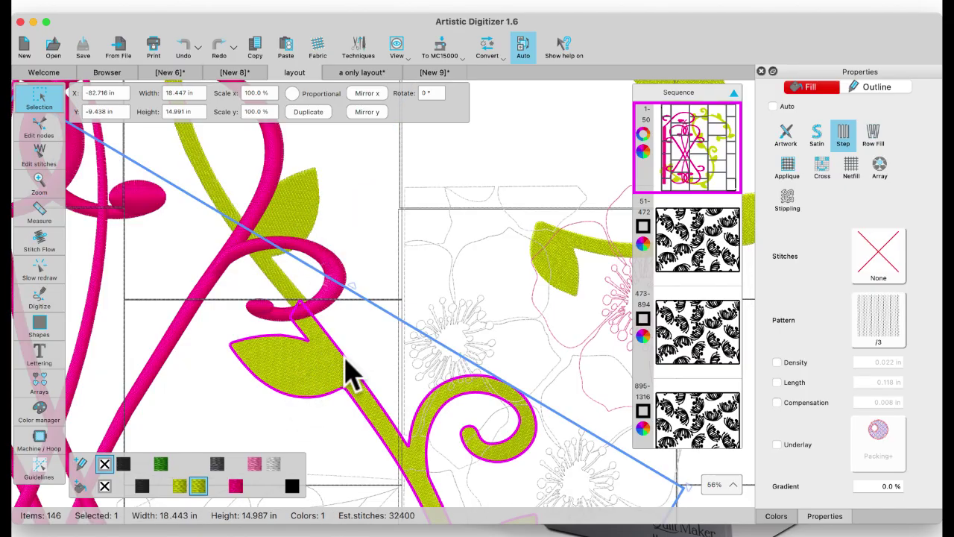
scroll(347, 360, down, 2)
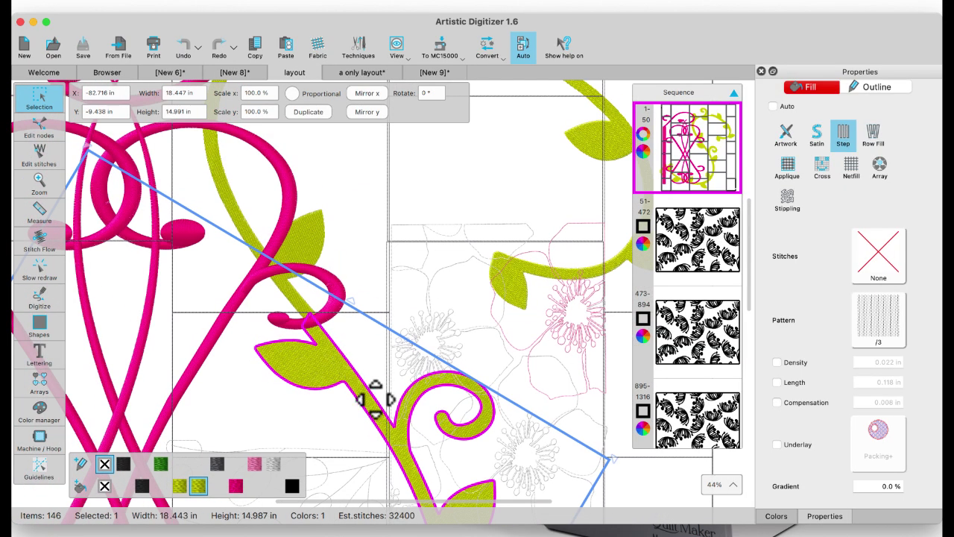
scroll(366, 390, down, 5)
scroll(375, 399, left, 3)
scroll(375, 399, down, 2)
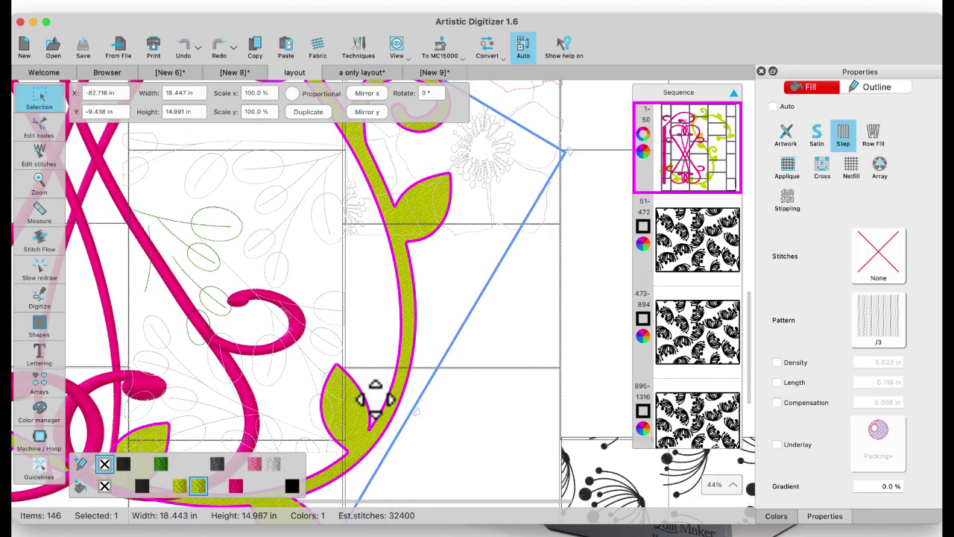
scroll(373, 395, up, 5)
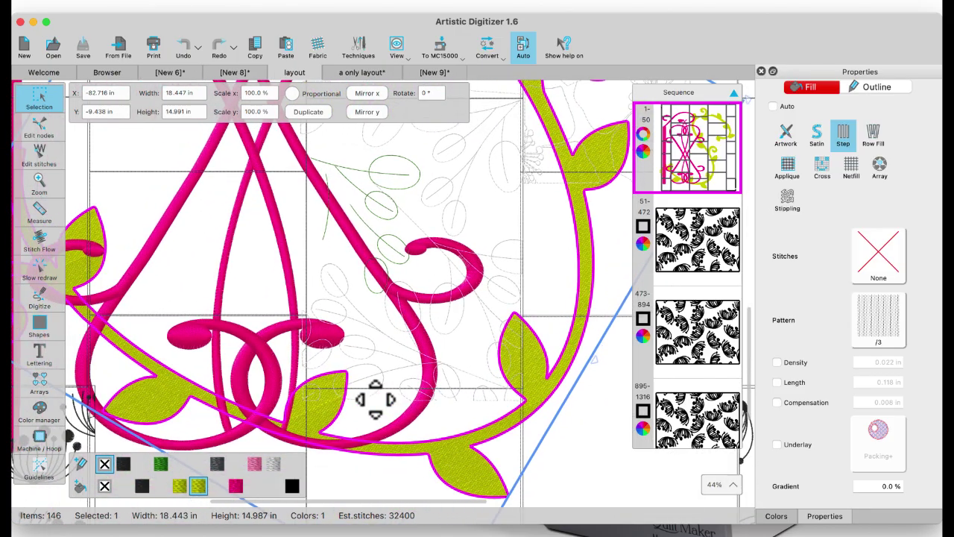
scroll(332, 307, down, 3)
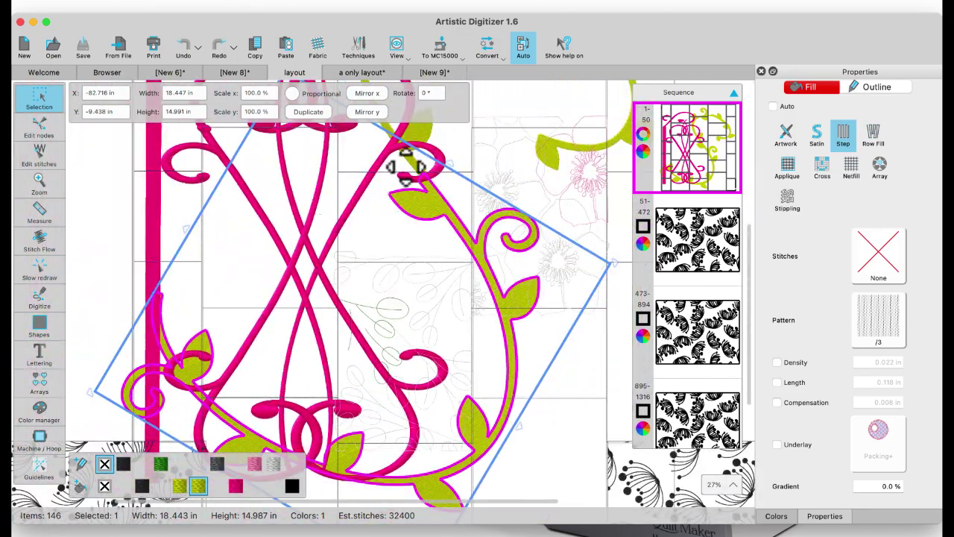
- In the vine document, select the upper vine with its large flower, enlarge it to about 11.5 by 11.8 in, and clear the selection
click(436, 73)
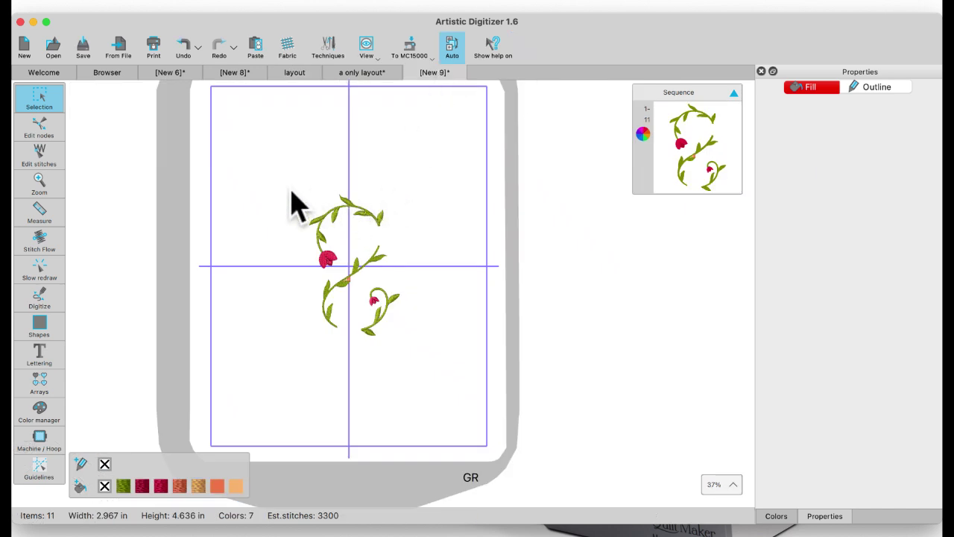
drag(291, 182, 328, 298)
drag(309, 164, 398, 276)
drag(387, 196, 485, 111)
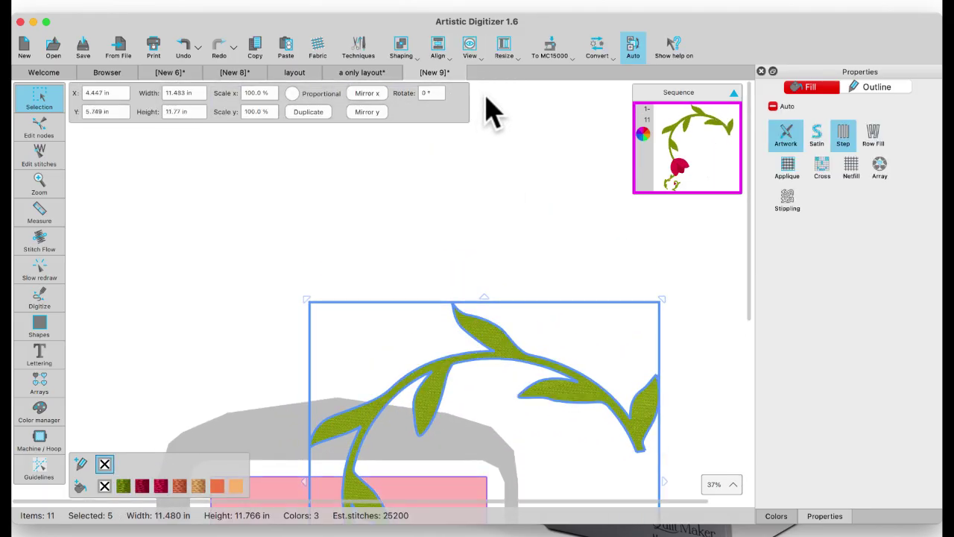
scroll(448, 357, down, 5)
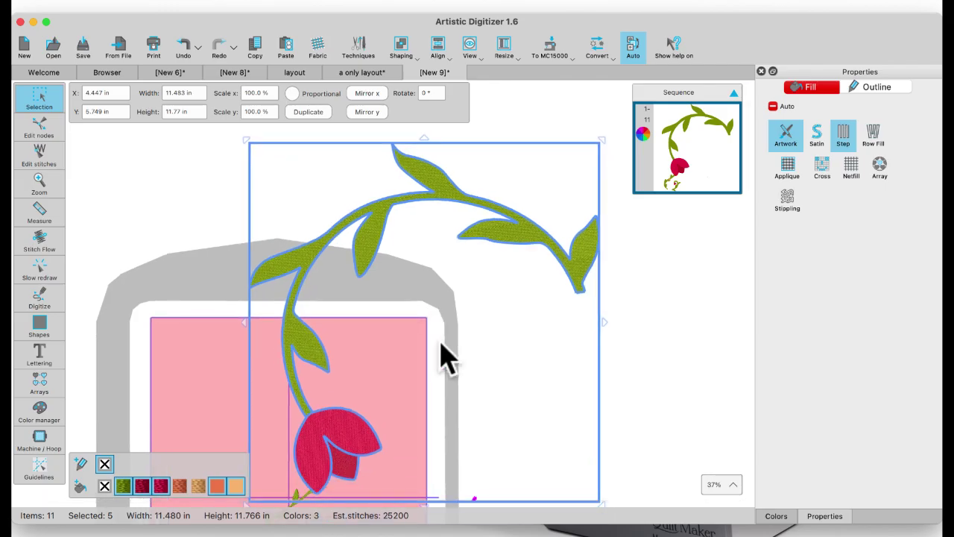
click(167, 173)
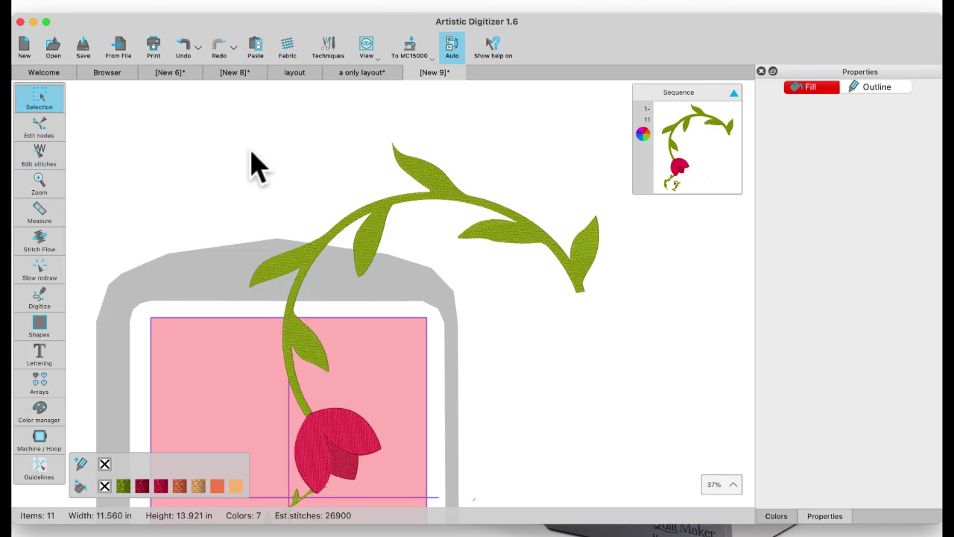
click(283, 3)
mouse_move(250, 9)
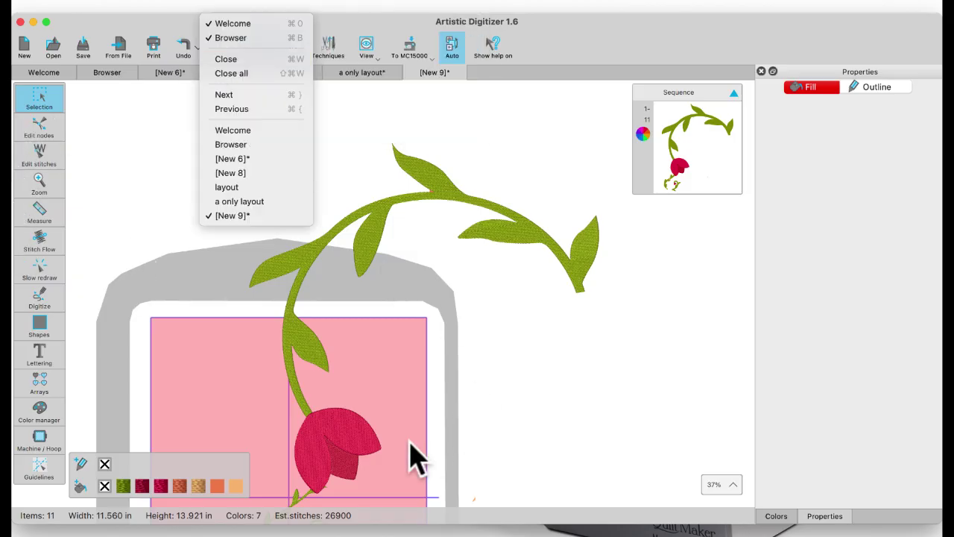
click(720, 73)
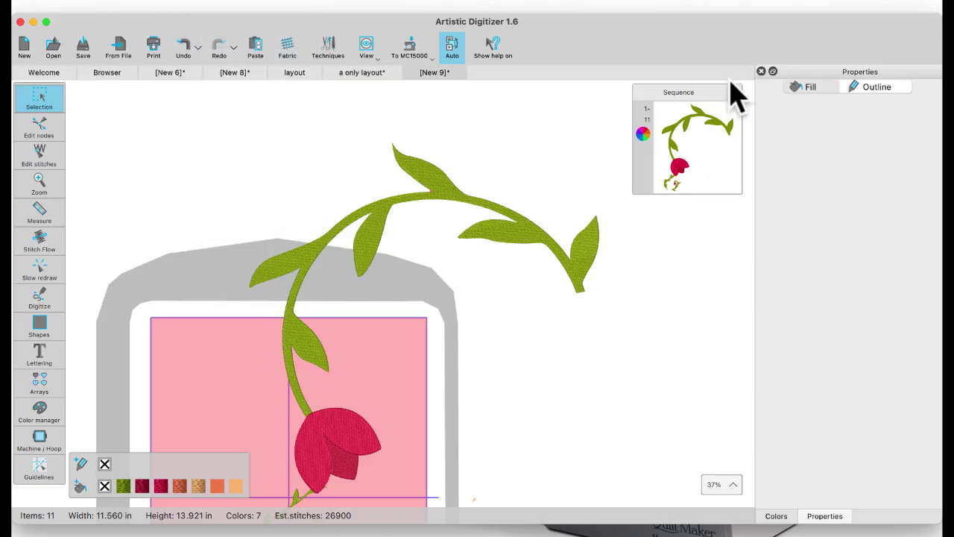